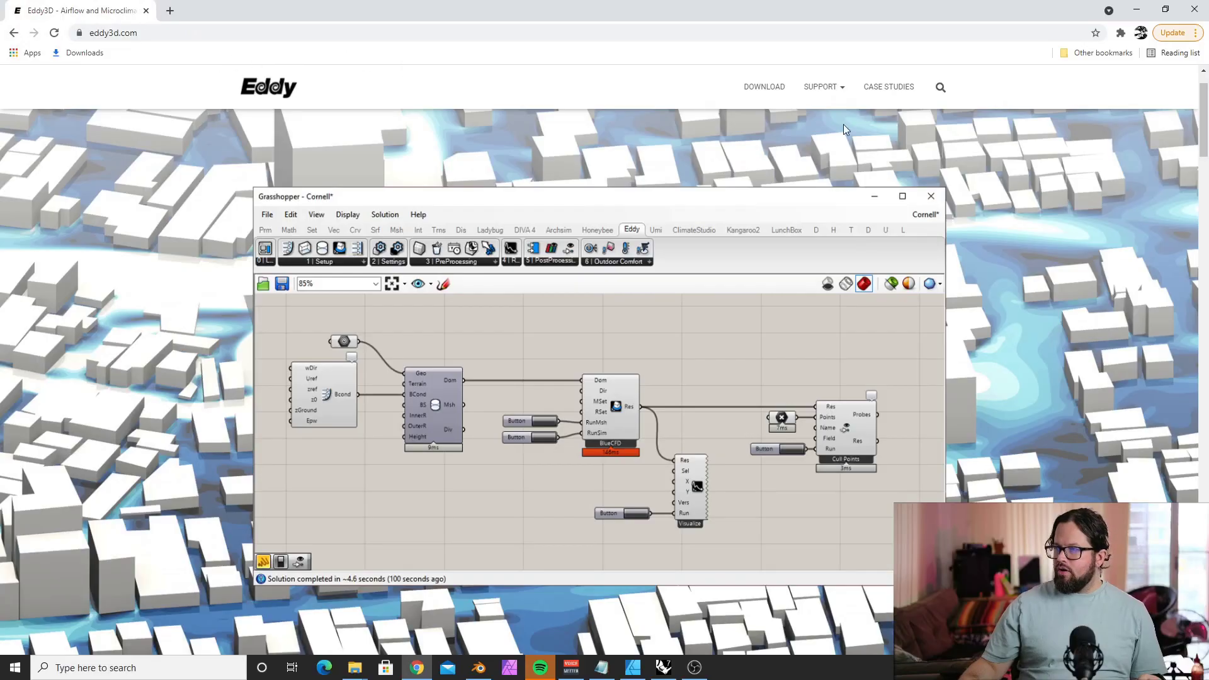
Open the Wikipedia 'Eddy (fluid dynamics)' article in a second tab beside the Eddy3D page.
{"action": "left_click", "coordinate": [117, 35]}
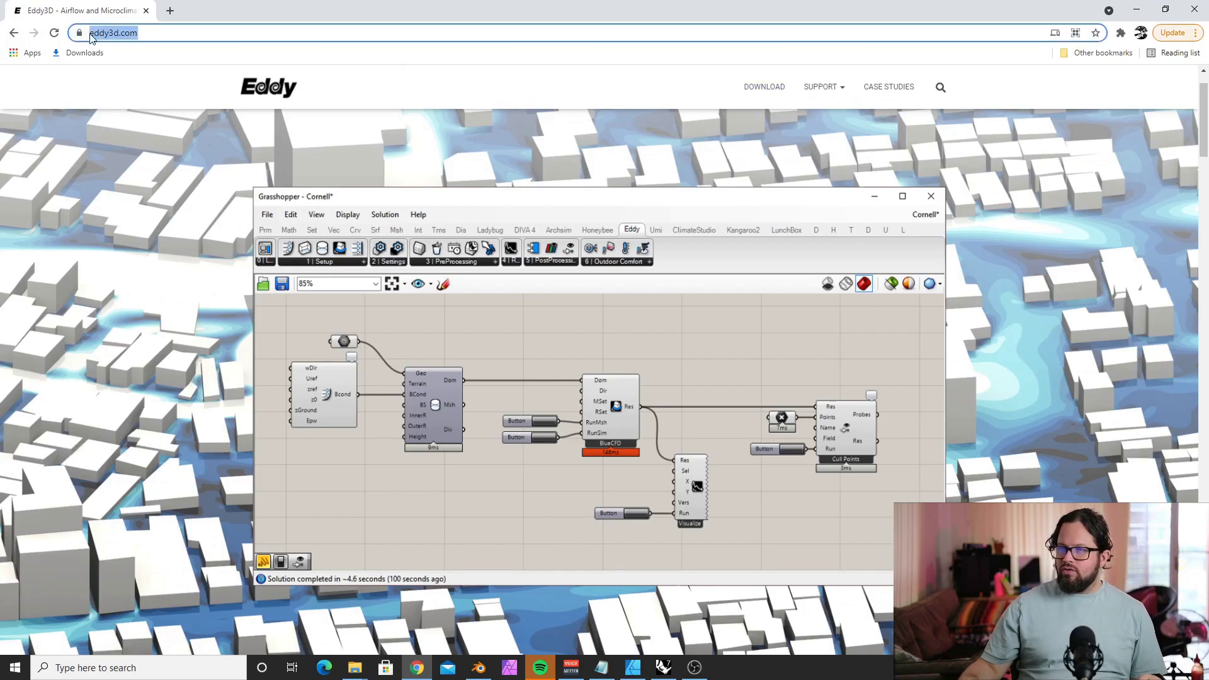
{"action": "left_click", "coordinate": [143, 33]}
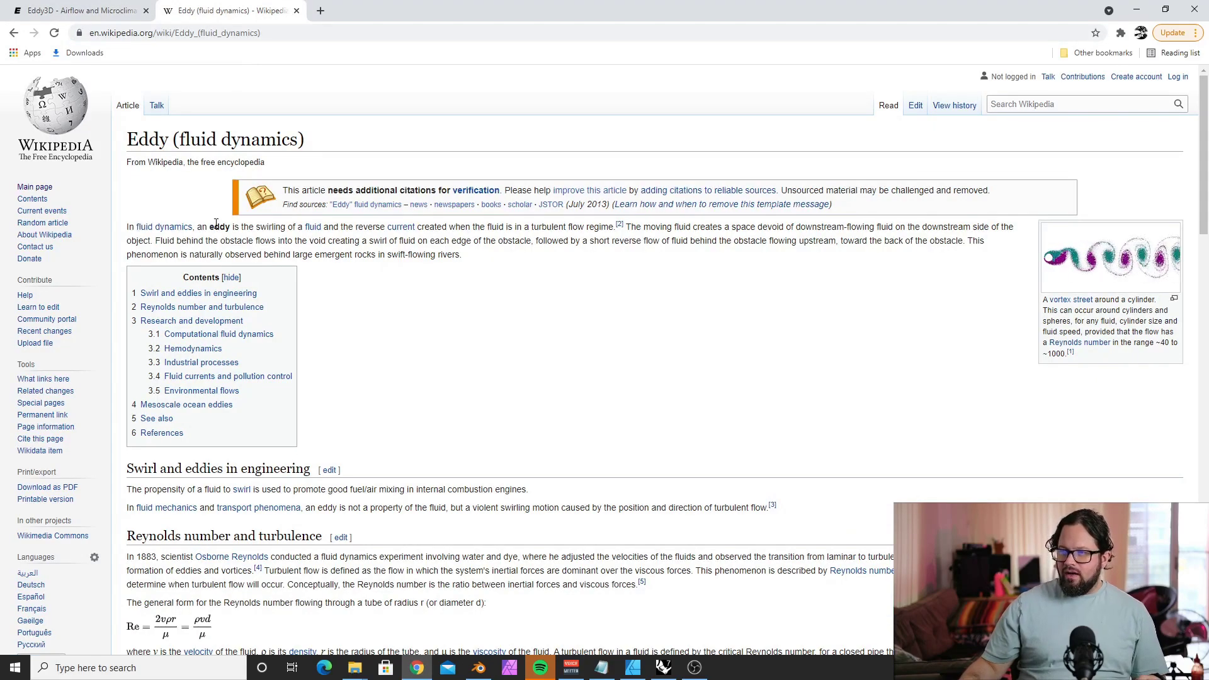
{"action": "mouse_move", "coordinate": [175, 233]}
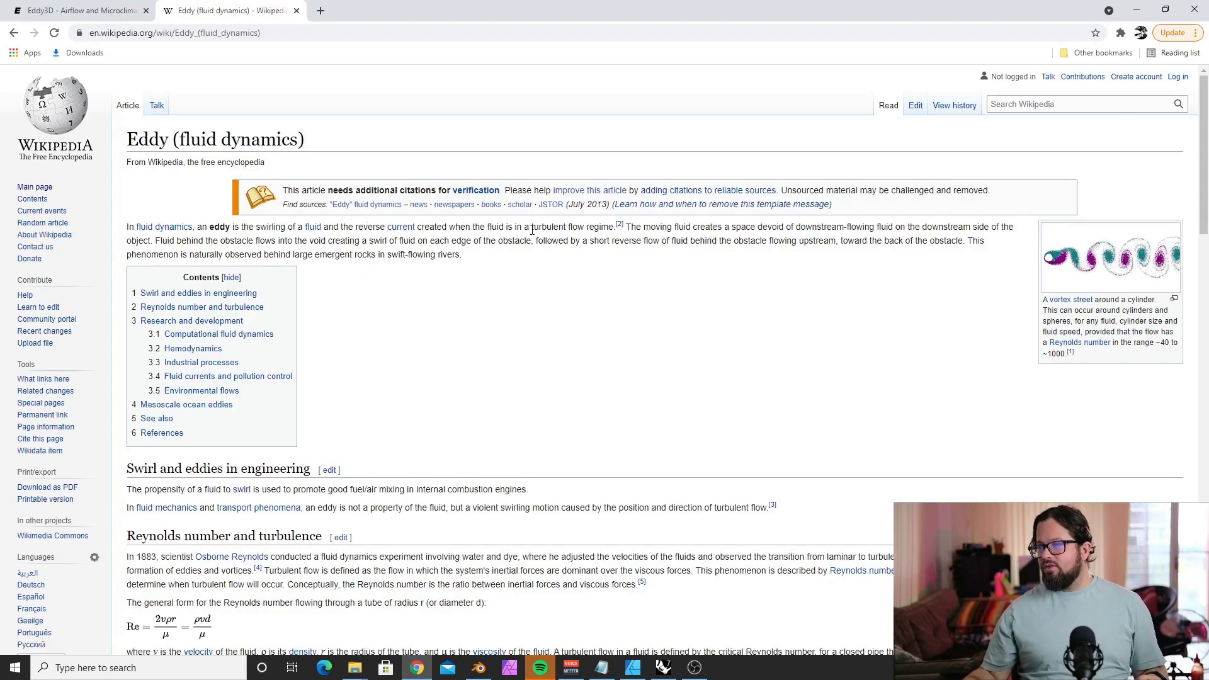
View the vortex street animation full screen.
{"action": "left_click", "coordinate": [1109, 255]}
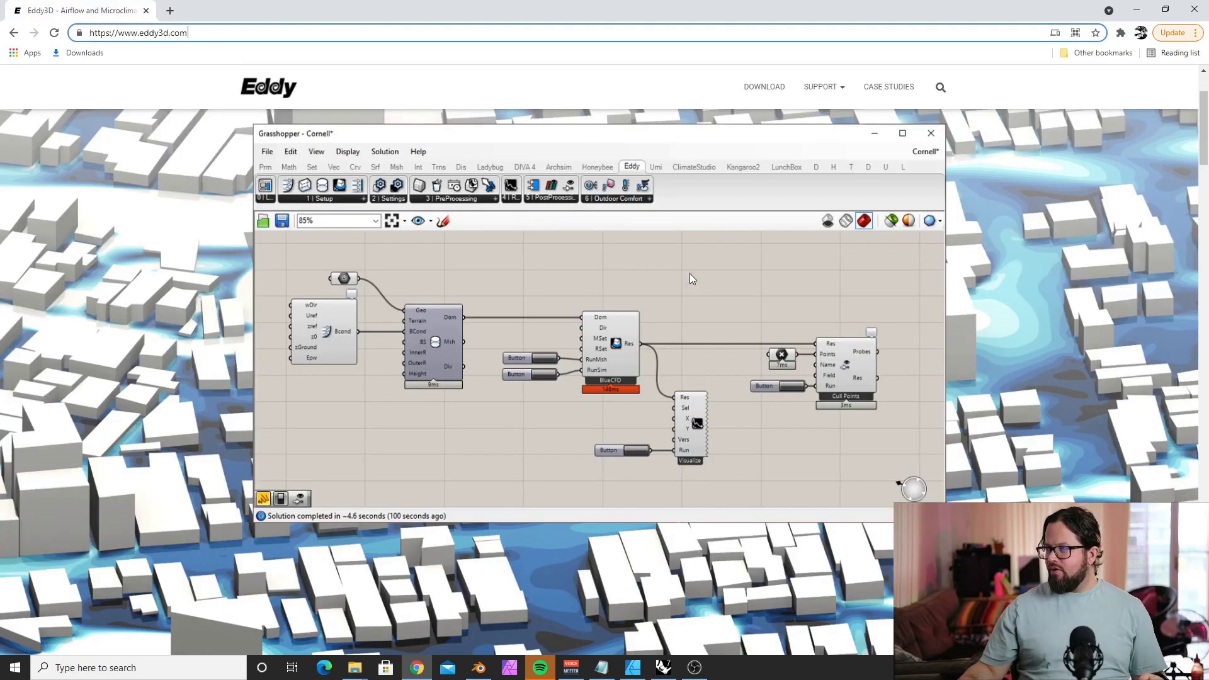
{"action": "scroll", "coordinate": [623, 251], "scroll_direction": "down", "scroll_amount": 4}
{"action": "scroll", "coordinate": [623, 251], "scroll_direction": "up", "scroll_amount": 3}
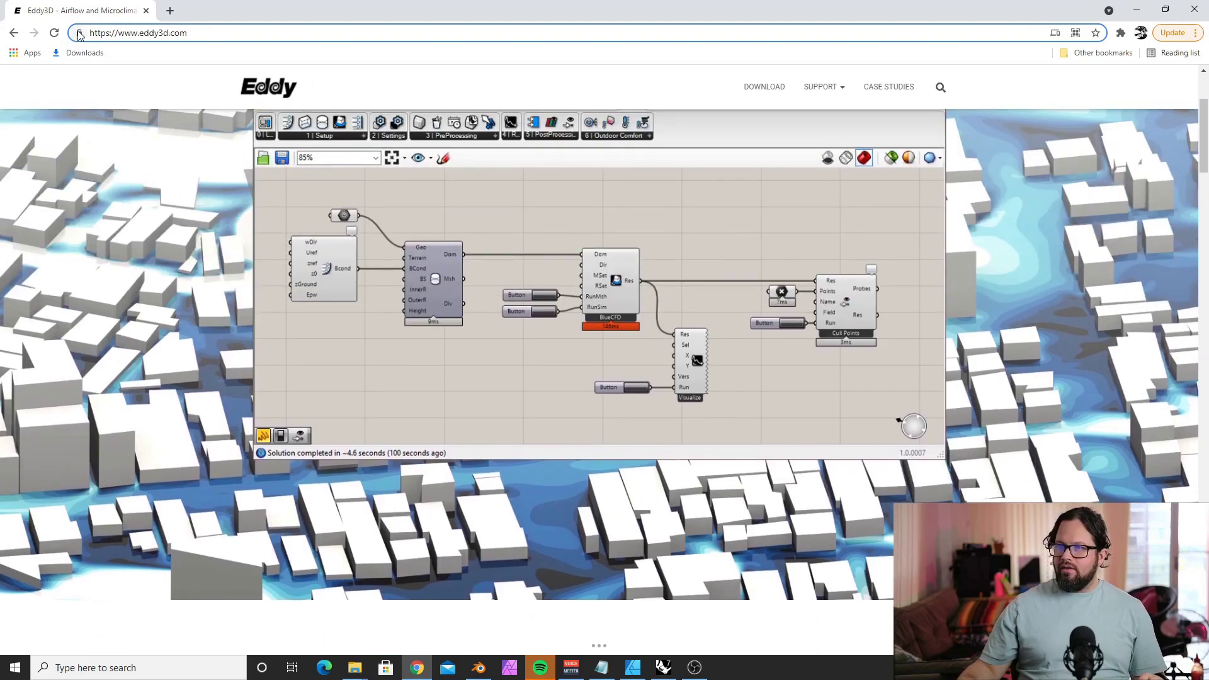
Back on the Eddy3D homepage, scroll to the Download Eddy3D section and supported platforms.
{"action": "left_click_drag", "start_coordinate": [203, 34], "coordinate": [64, 30]}
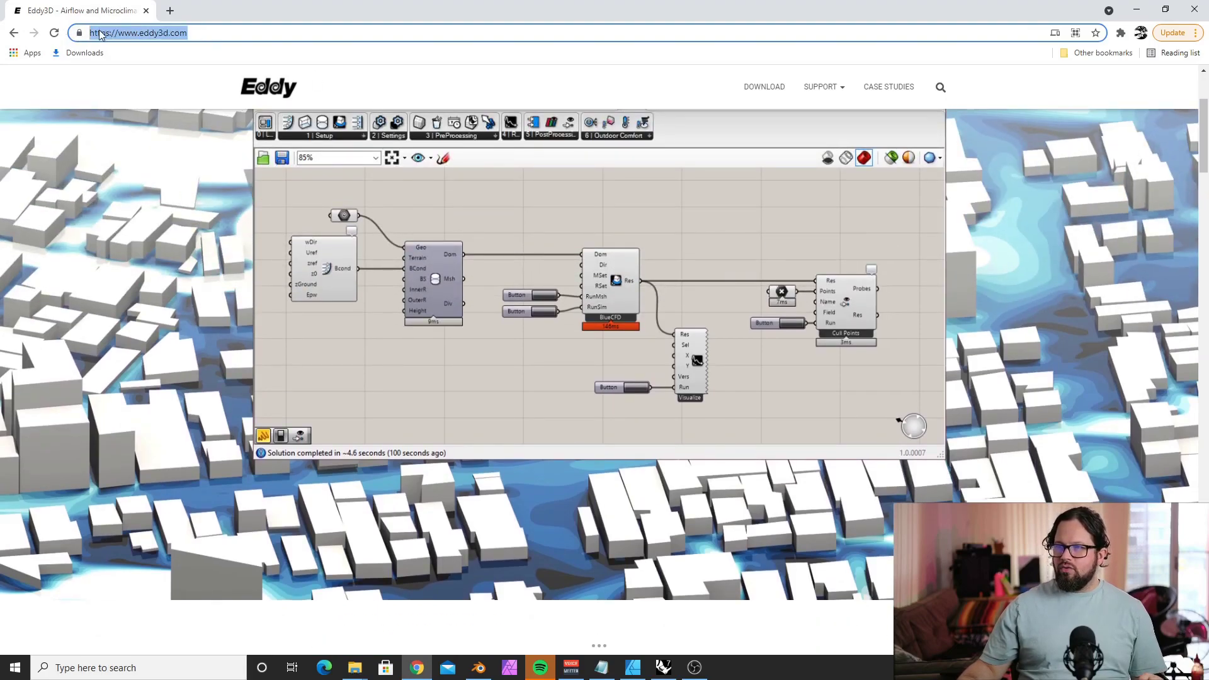
{"action": "key", "text": "Right"}
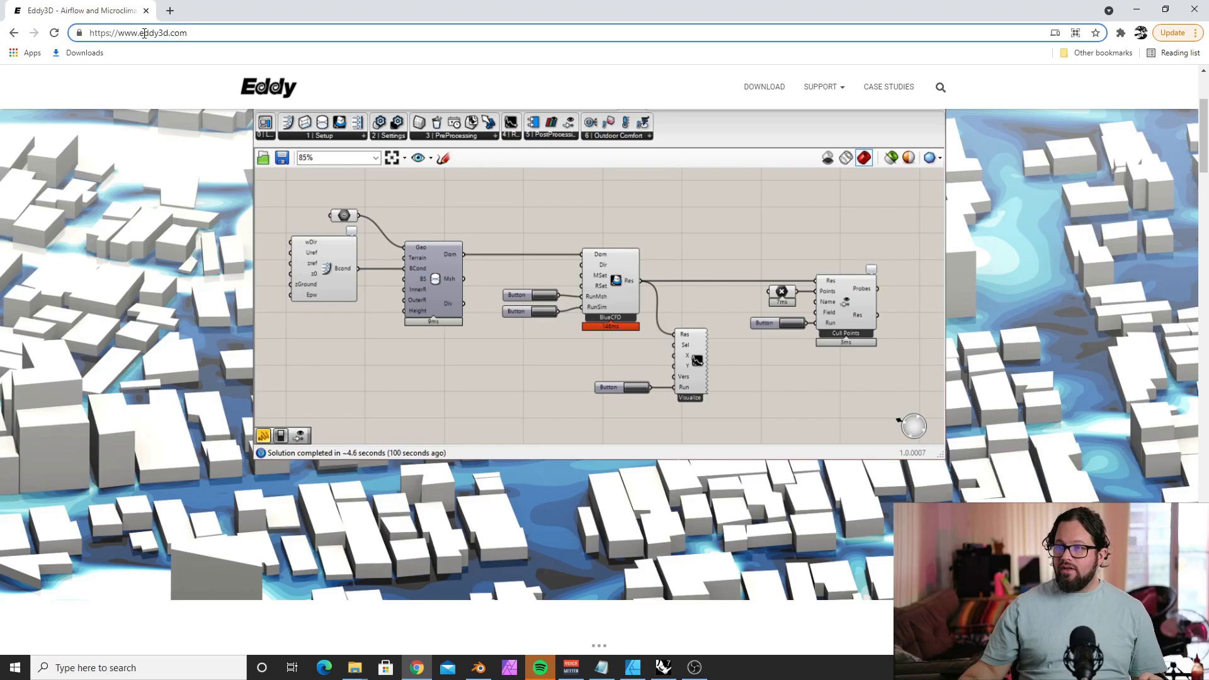
{"action": "scroll", "coordinate": [964, 386], "scroll_direction": "down", "scroll_amount": 10}
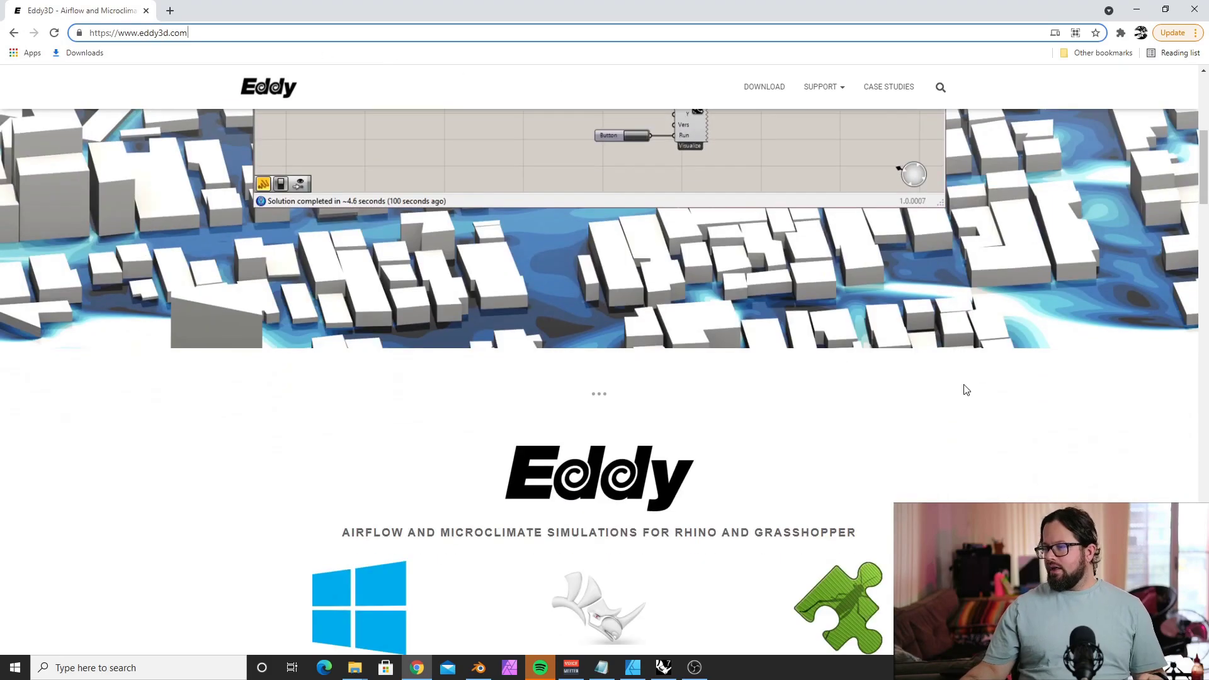
{"action": "scroll", "coordinate": [966, 390], "scroll_direction": "up", "scroll_amount": 8}
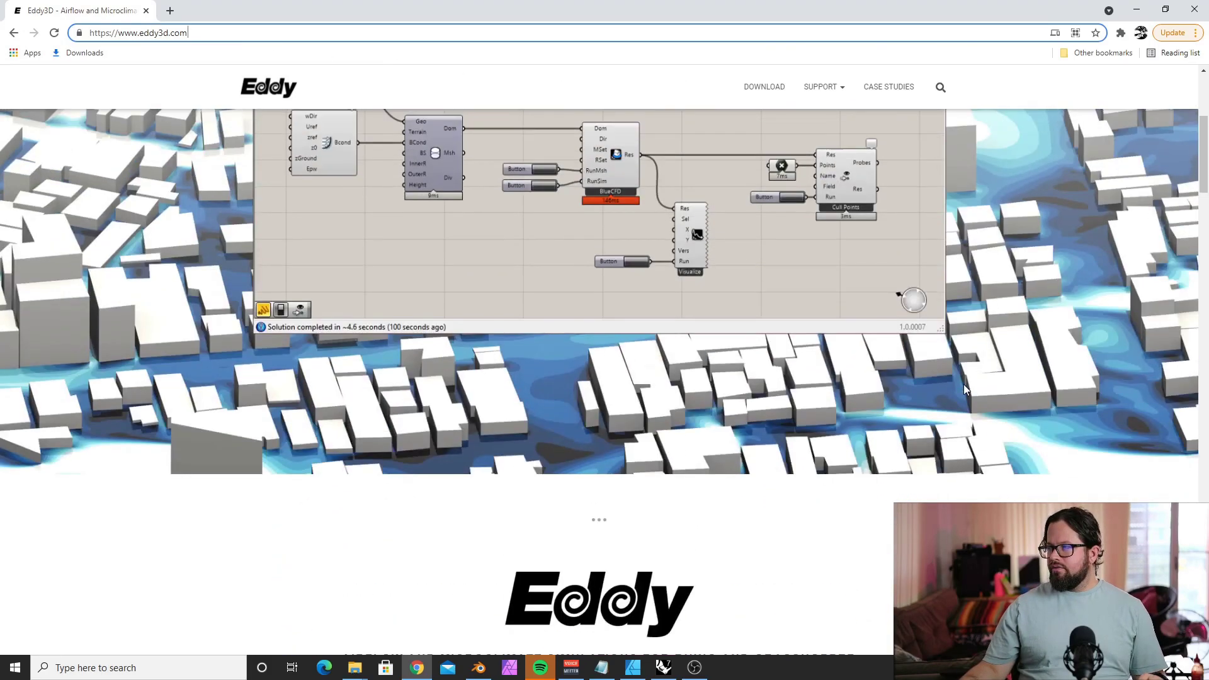
{"action": "scroll", "coordinate": [965, 389], "scroll_direction": "down", "scroll_amount": 3}
{"action": "scroll", "coordinate": [965, 389], "scroll_direction": "up", "scroll_amount": 5}
{"action": "scroll", "coordinate": [964, 386], "scroll_direction": "down", "scroll_amount": 8}
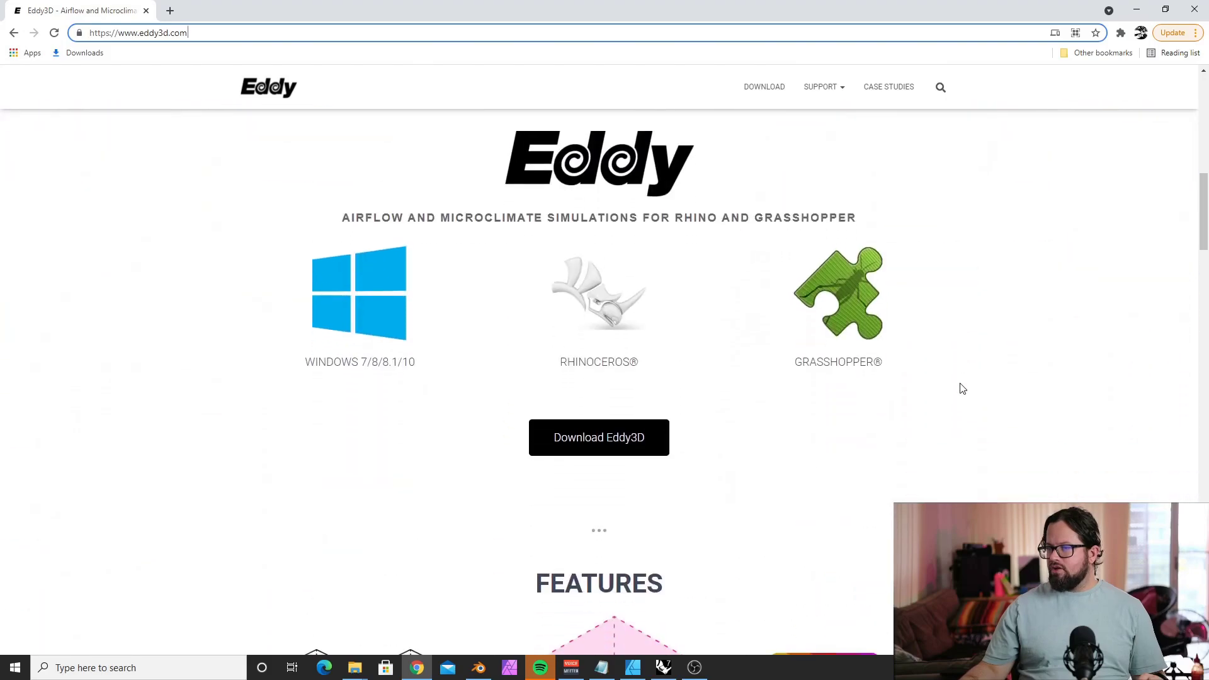
{"action": "scroll", "coordinate": [669, 510], "scroll_direction": "up", "scroll_amount": 1}
{"action": "scroll", "coordinate": [618, 343], "scroll_direction": "down", "scroll_amount": 3}
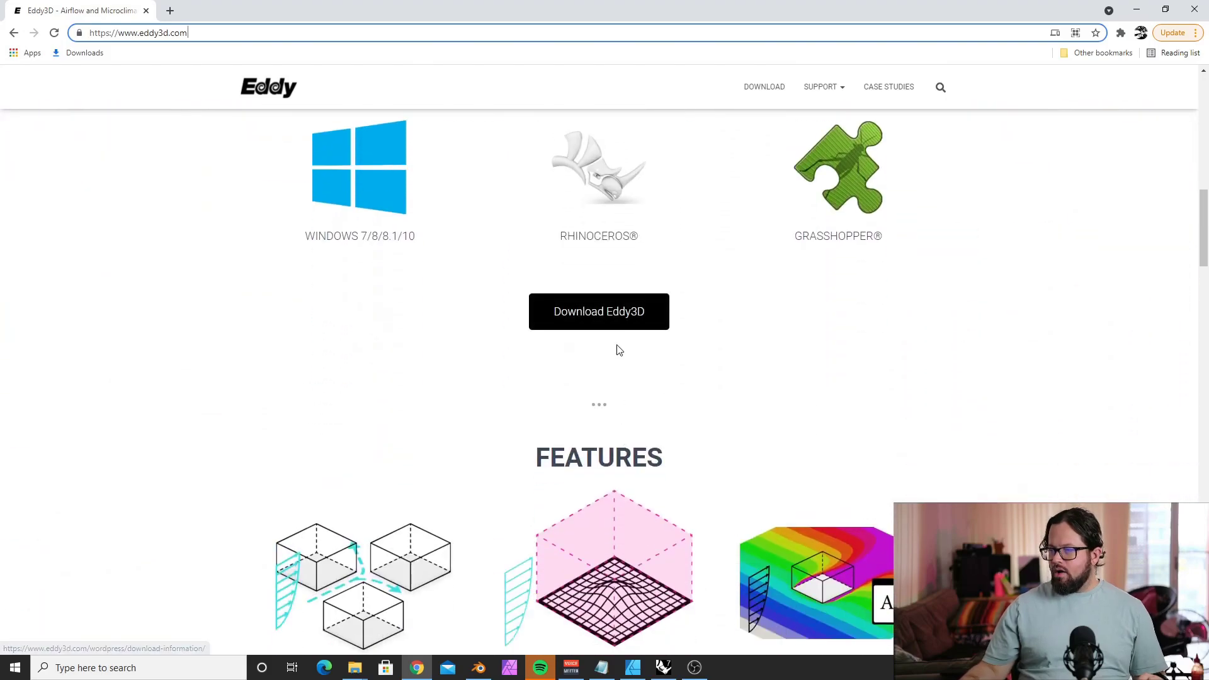
{"action": "scroll", "coordinate": [339, 367], "scroll_direction": "up", "scroll_amount": 4}
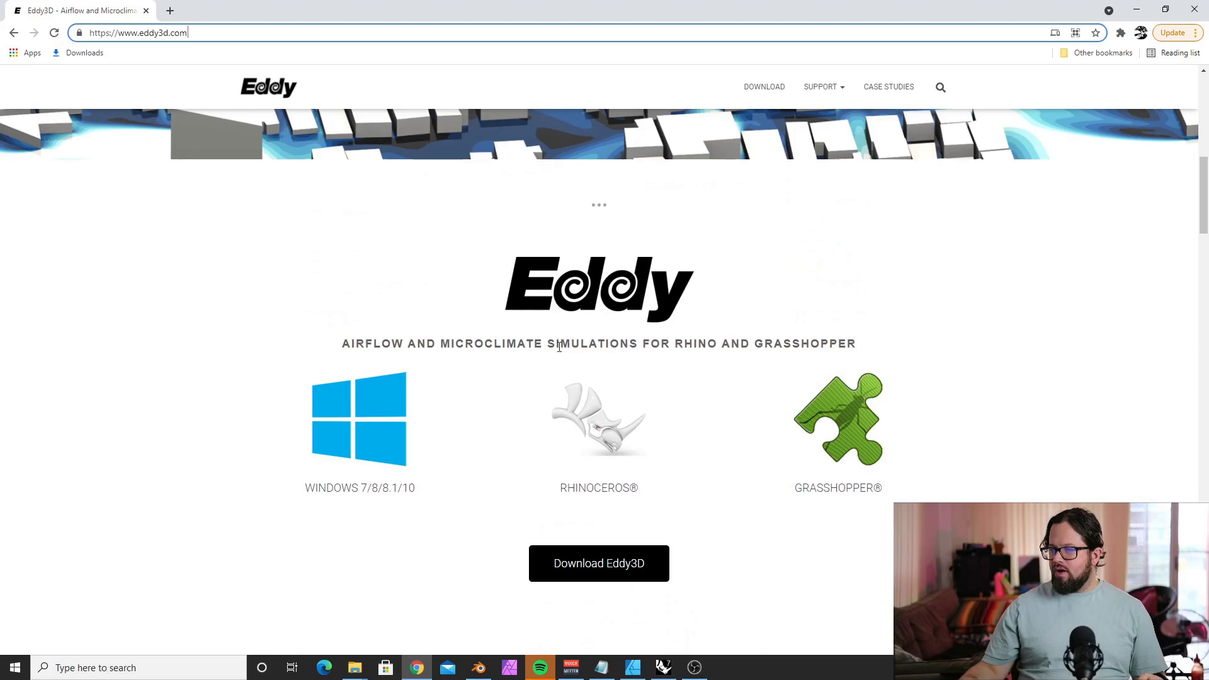
{"action": "scroll", "coordinate": [595, 345], "scroll_direction": "down", "scroll_amount": 4}
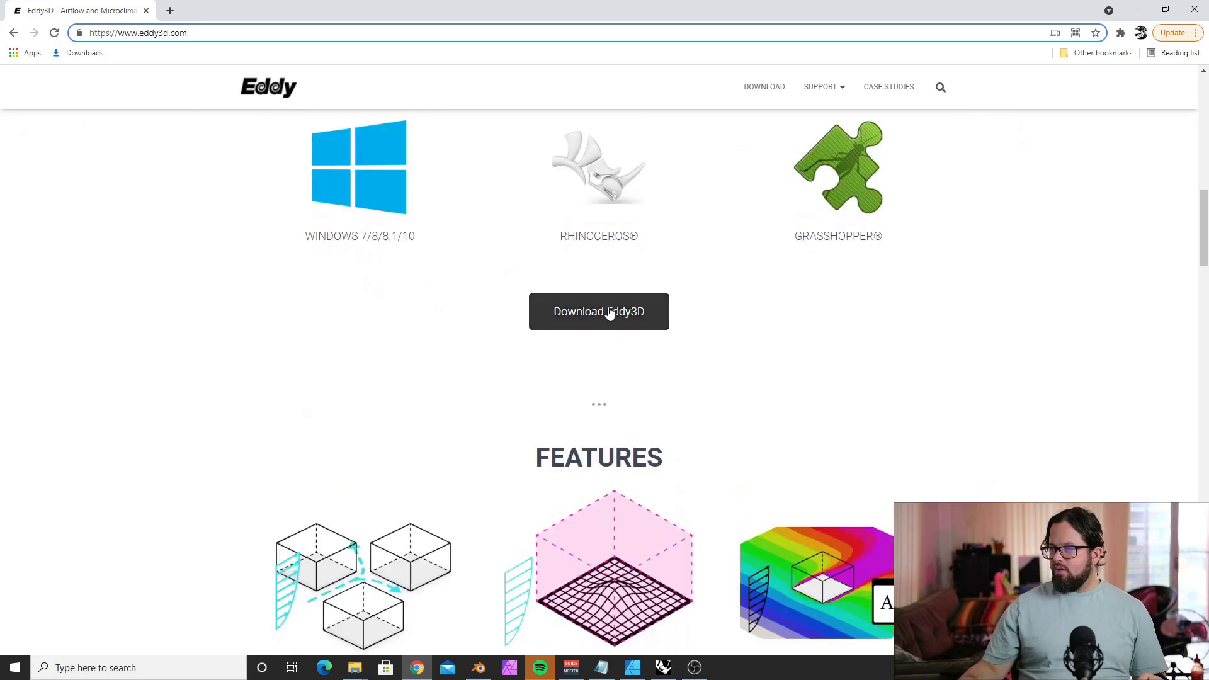
Open the Eddy3D download page and scroll through its sign-up form, version 0.3.8.0 and known issues.
{"action": "left_click", "coordinate": [609, 313]}
{"action": "scroll", "coordinate": [405, 342], "scroll_direction": "down", "scroll_amount": 3}
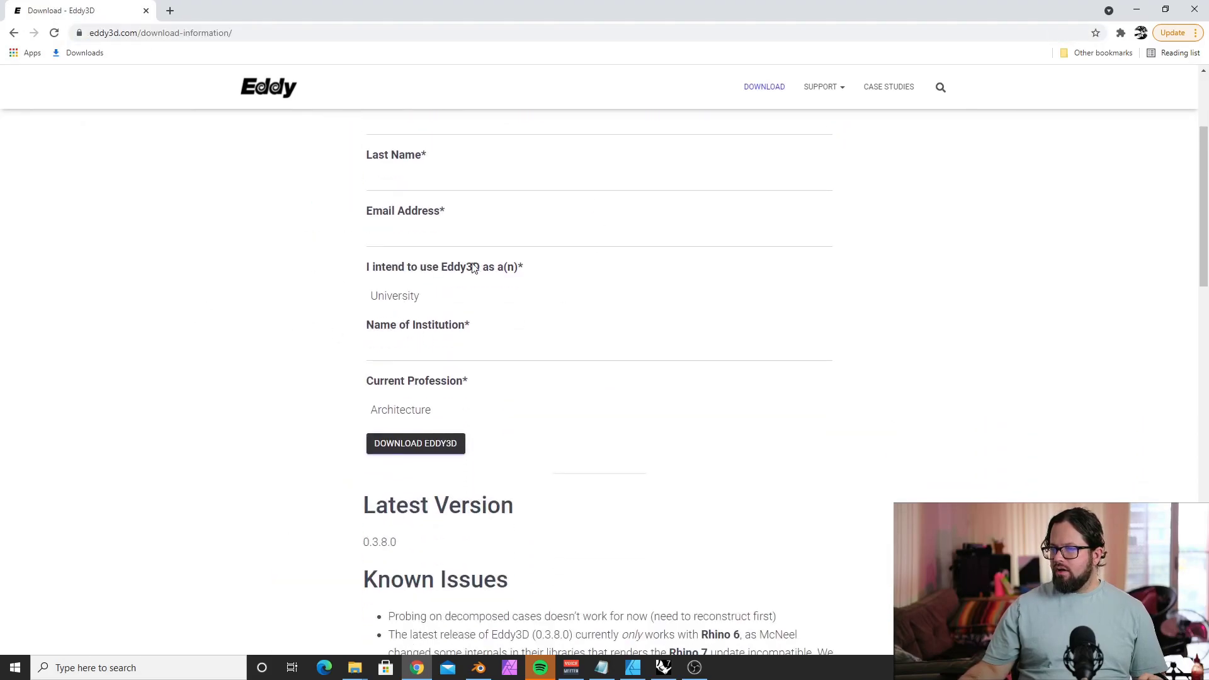
{"action": "scroll", "coordinate": [392, 245], "scroll_direction": "up", "scroll_amount": 3}
{"action": "scroll", "coordinate": [543, 445], "scroll_direction": "down", "scroll_amount": 3}
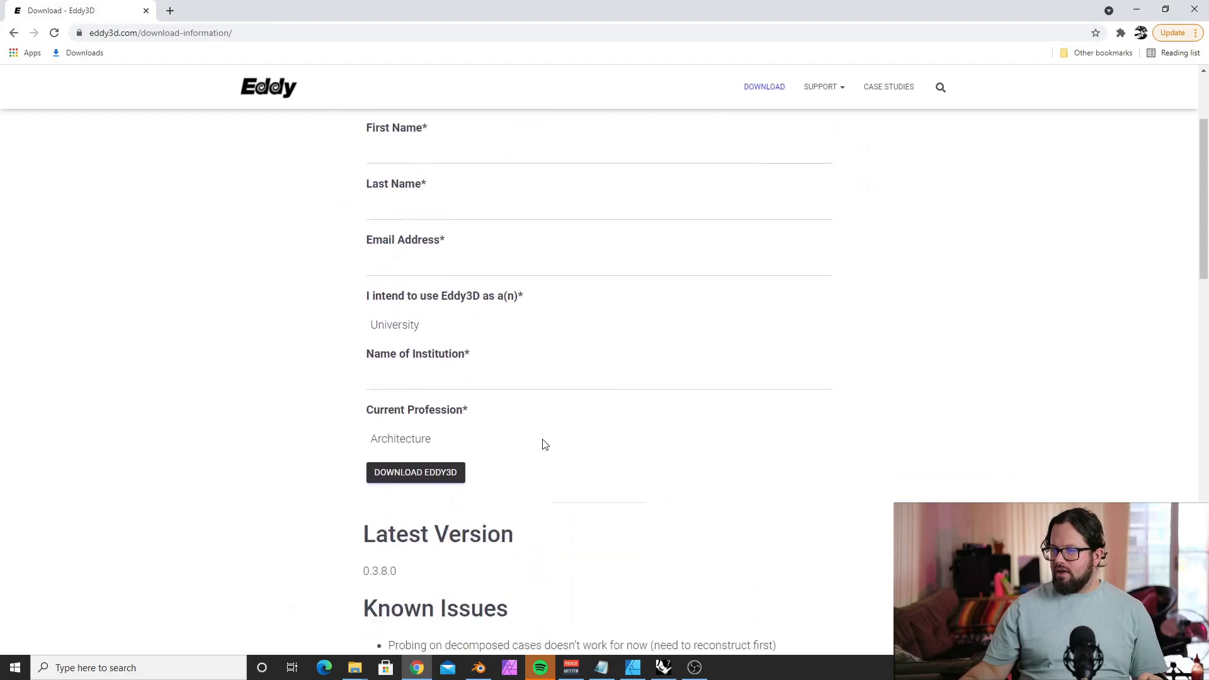
{"action": "scroll", "coordinate": [551, 410], "scroll_direction": "down", "scroll_amount": 3}
{"action": "scroll", "coordinate": [542, 371], "scroll_direction": "up", "scroll_amount": 3}
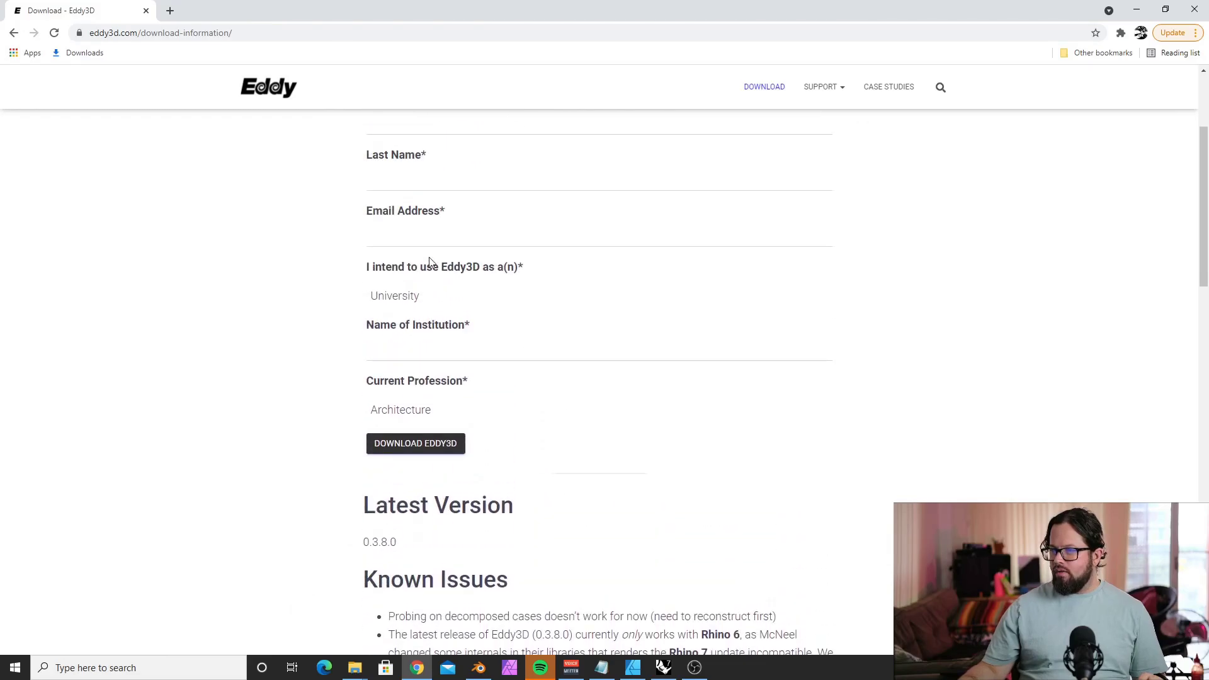
{"action": "scroll", "coordinate": [554, 394], "scroll_direction": "down", "scroll_amount": 9}
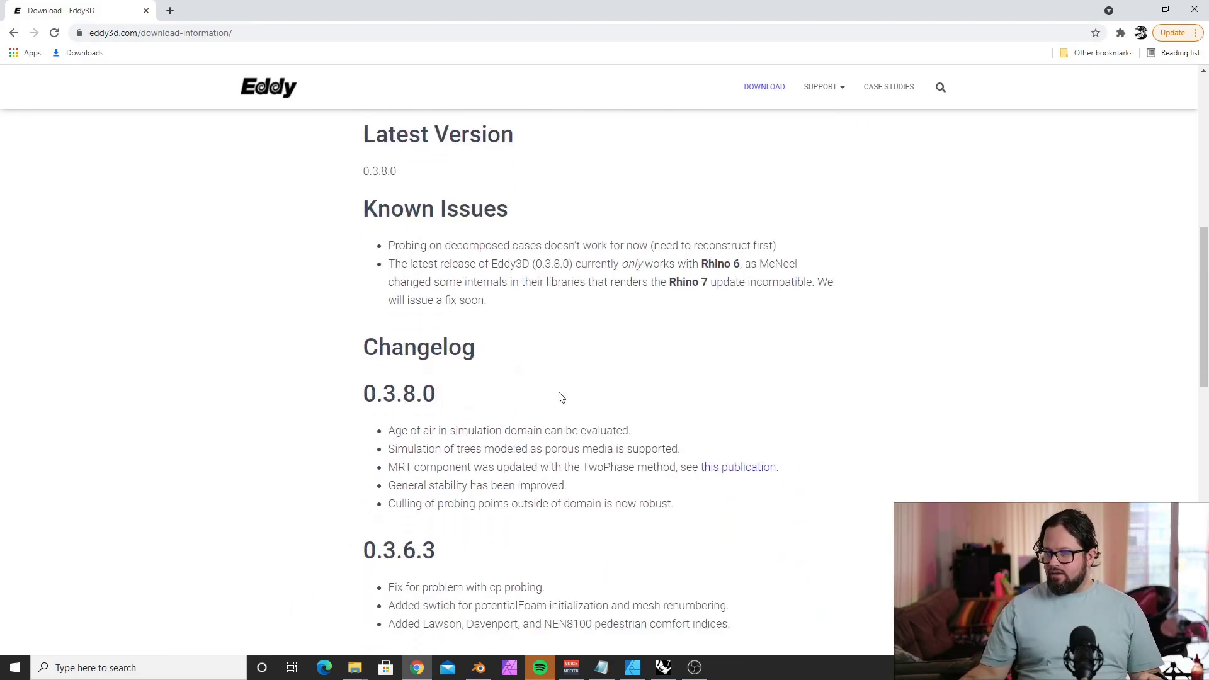
{"action": "scroll", "coordinate": [557, 395], "scroll_direction": "up", "scroll_amount": 5}
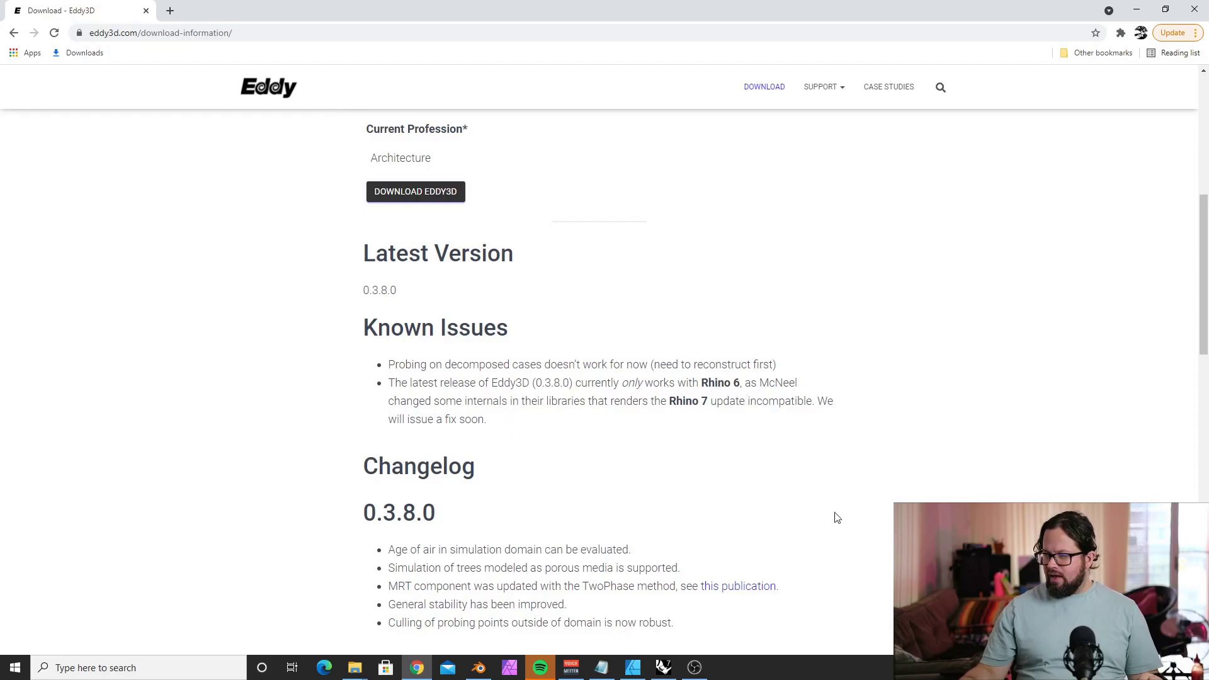
{"action": "scroll", "coordinate": [565, 401], "scroll_direction": "up", "scroll_amount": 3}
{"action": "scroll", "coordinate": [610, 488], "scroll_direction": "down", "scroll_amount": 4}
{"action": "scroll", "coordinate": [611, 487], "scroll_direction": "up", "scroll_amount": 3}
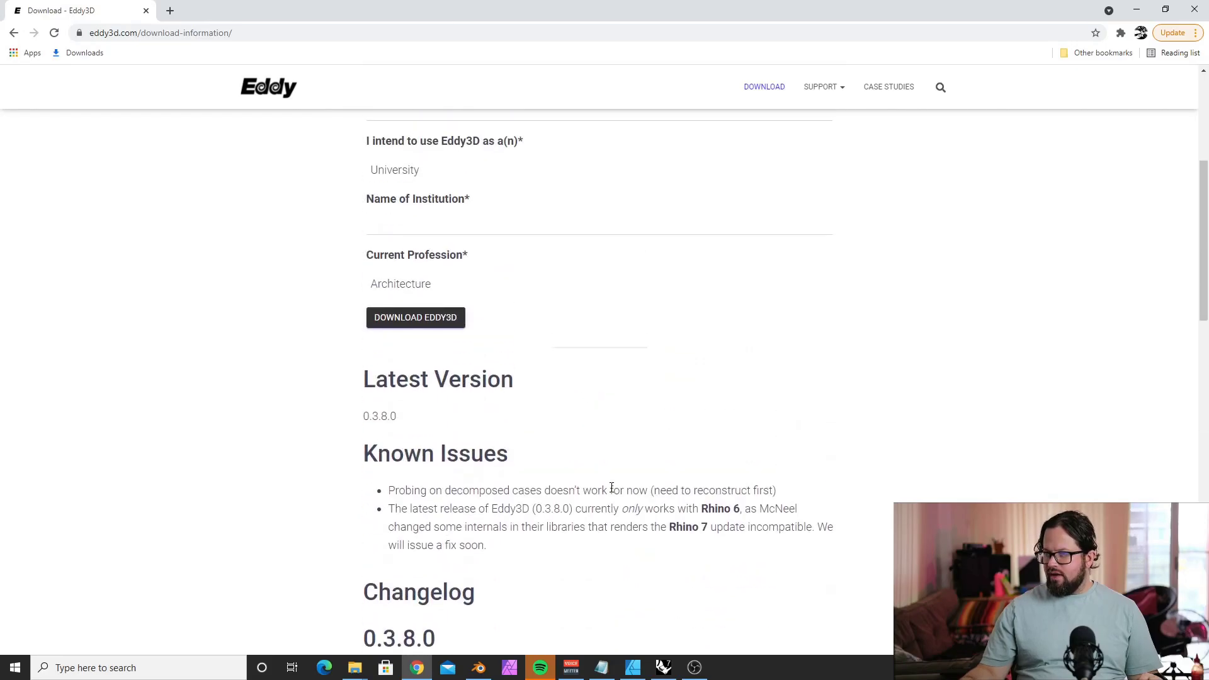
{"action": "scroll", "coordinate": [611, 488], "scroll_direction": "up", "scroll_amount": 5}
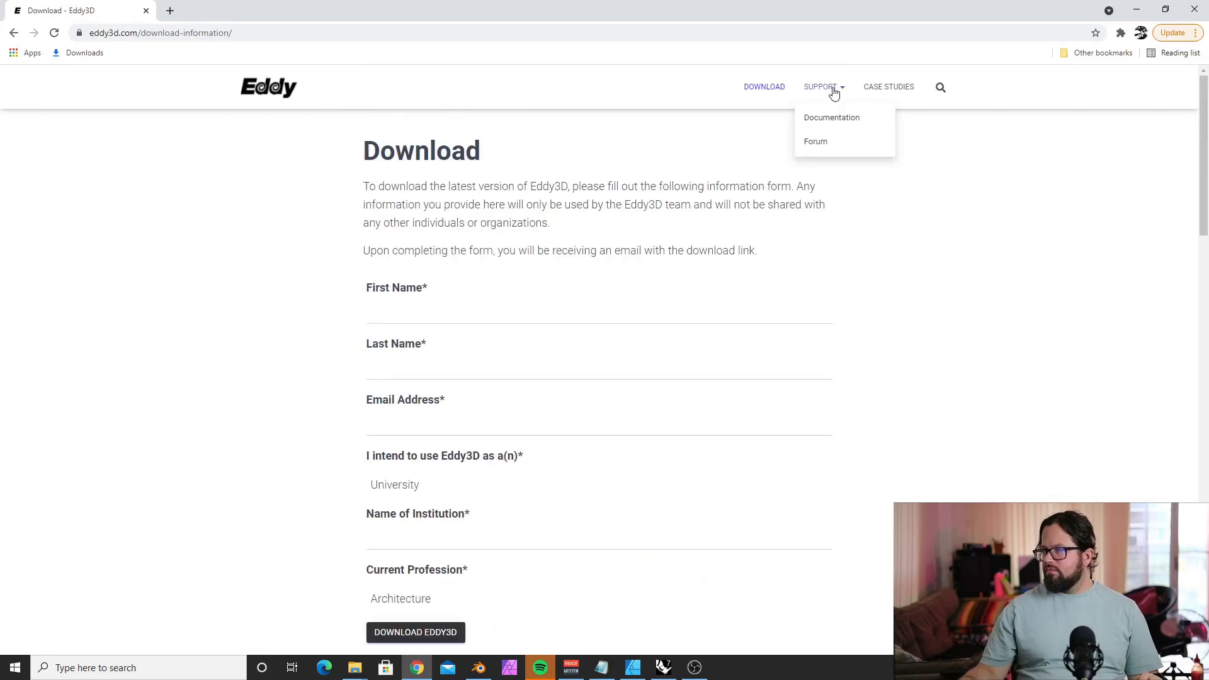
Go to the Eddy3D Support page, then to its Documentation page.
{"action": "left_click", "coordinate": [822, 88]}
{"action": "scroll", "coordinate": [737, 234], "scroll_direction": "down", "scroll_amount": 3}
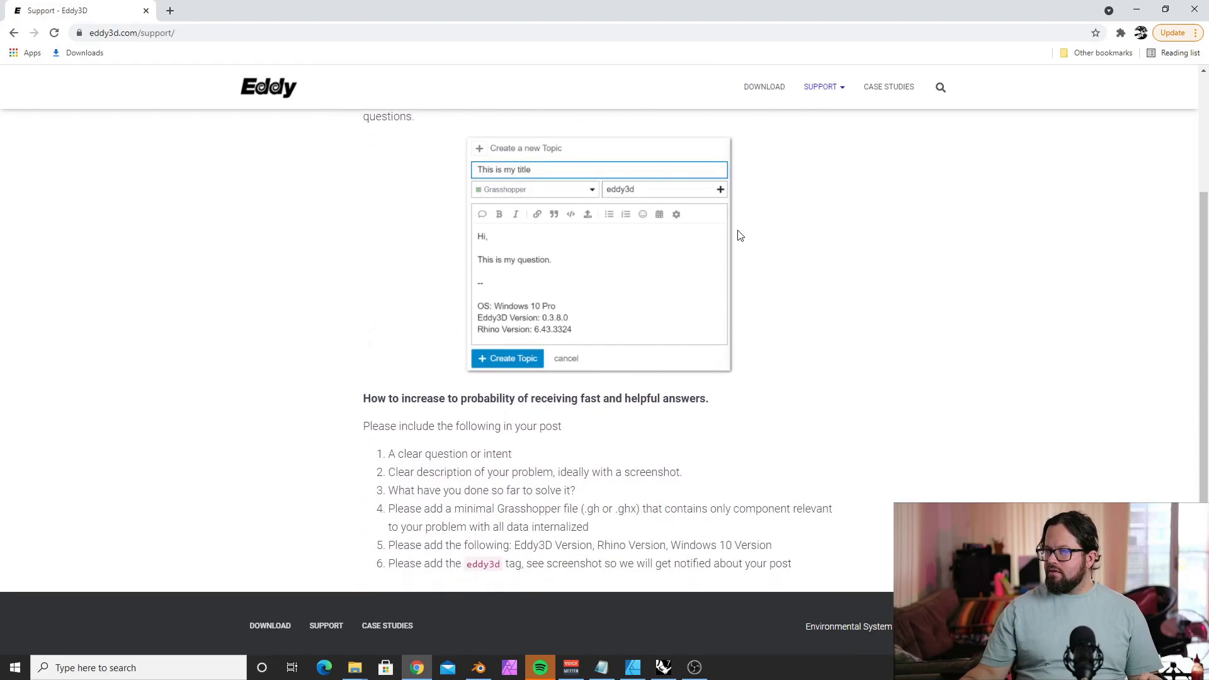
{"action": "scroll", "coordinate": [736, 234], "scroll_direction": "up", "scroll_amount": 3}
{"action": "mouse_move", "coordinate": [825, 88]}
{"action": "left_click", "coordinate": [830, 117]}
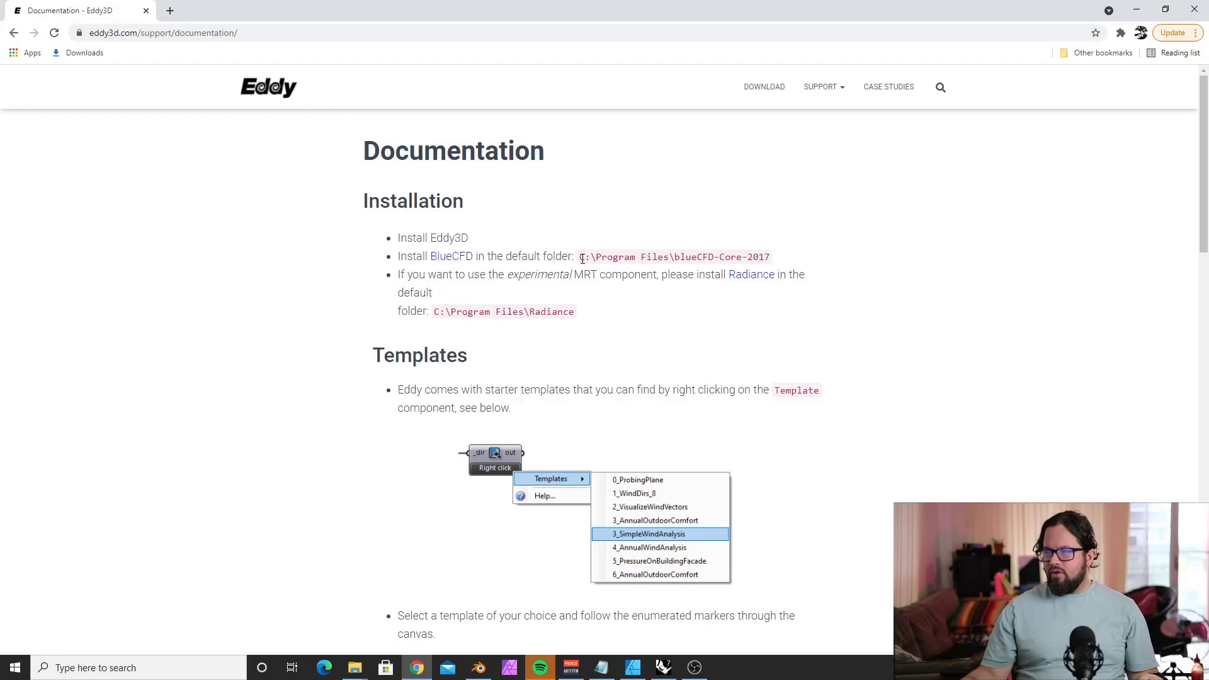
Highlight the default blueCFD install path C:\Program Files\blueCFD-Core-2017.
{"action": "left_click_drag", "start_coordinate": [581, 258], "coordinate": [791, 270]}
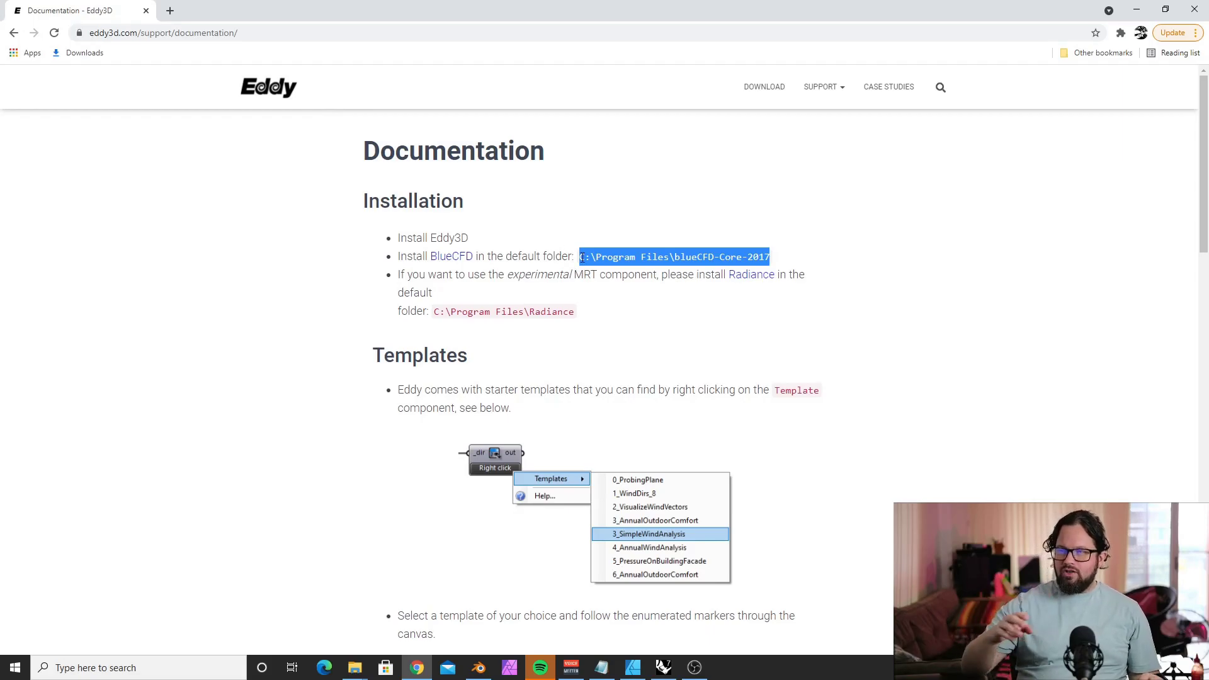
{"action": "left_click_drag", "start_coordinate": [784, 258], "coordinate": [607, 259]}
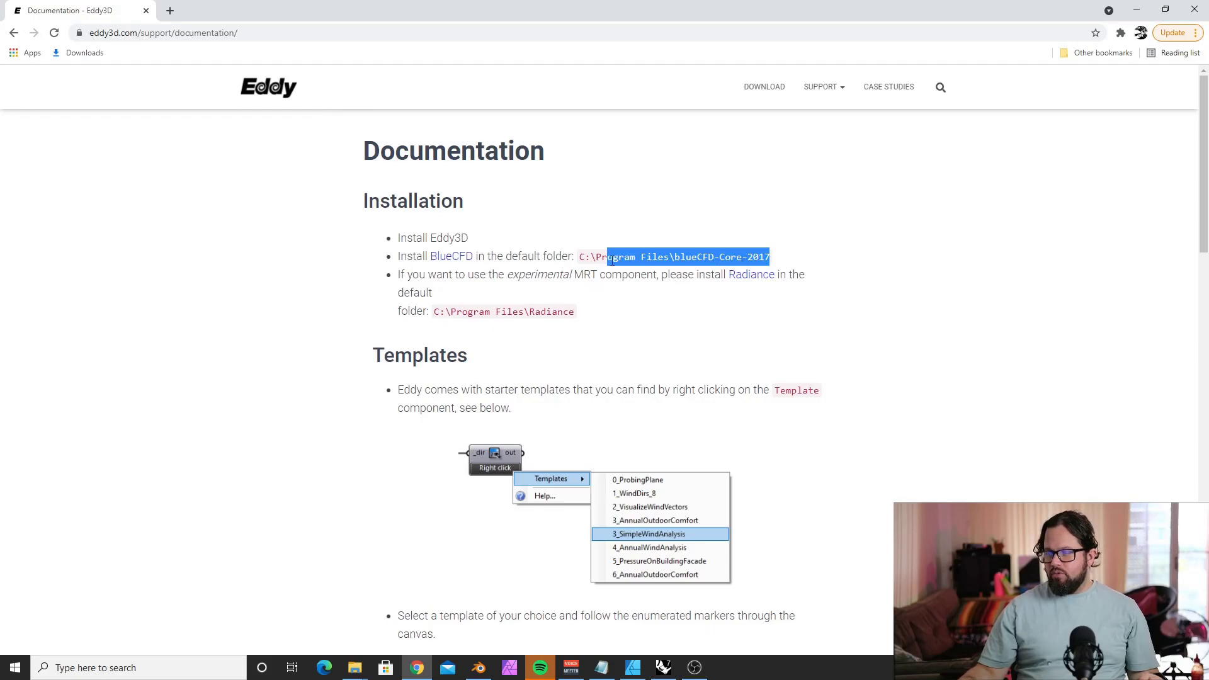
{"action": "left_click_drag", "start_coordinate": [581, 258], "coordinate": [792, 270]}
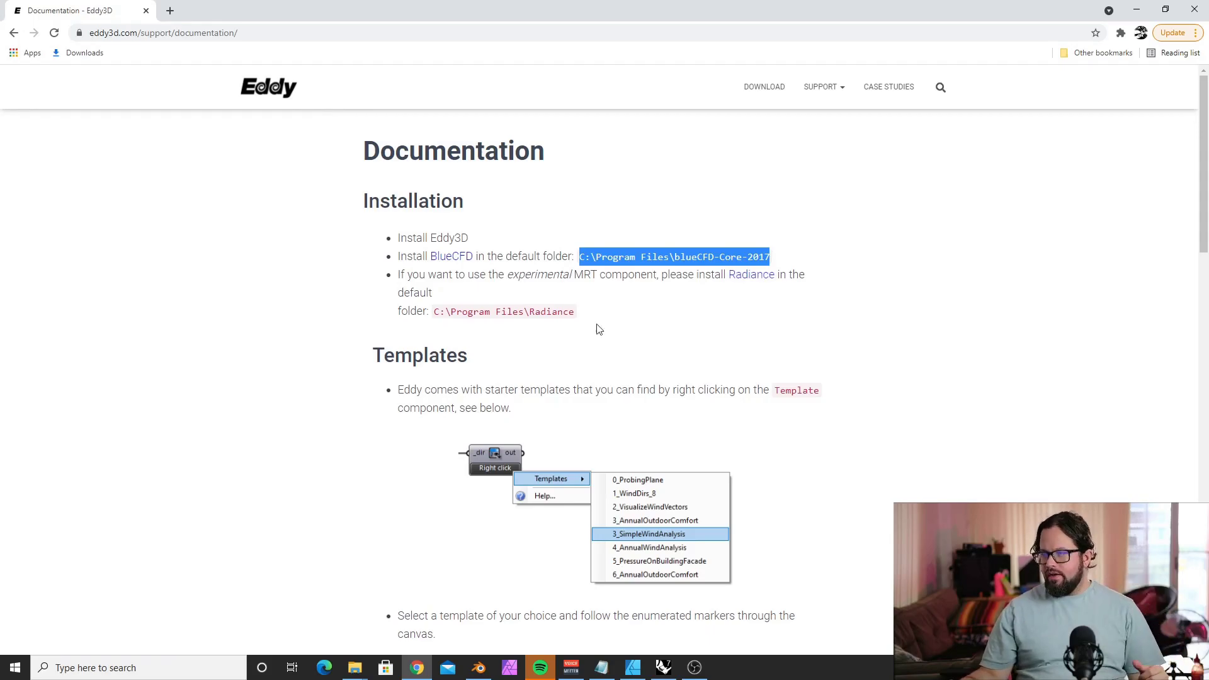
Open the Radiance site in a new tab and reach the Radiance 5.4a GitHub release assets.
{"action": "right_click", "coordinate": [762, 280]}
{"action": "left_click", "coordinate": [794, 282]}
{"action": "left_click", "coordinate": [227, 10]}
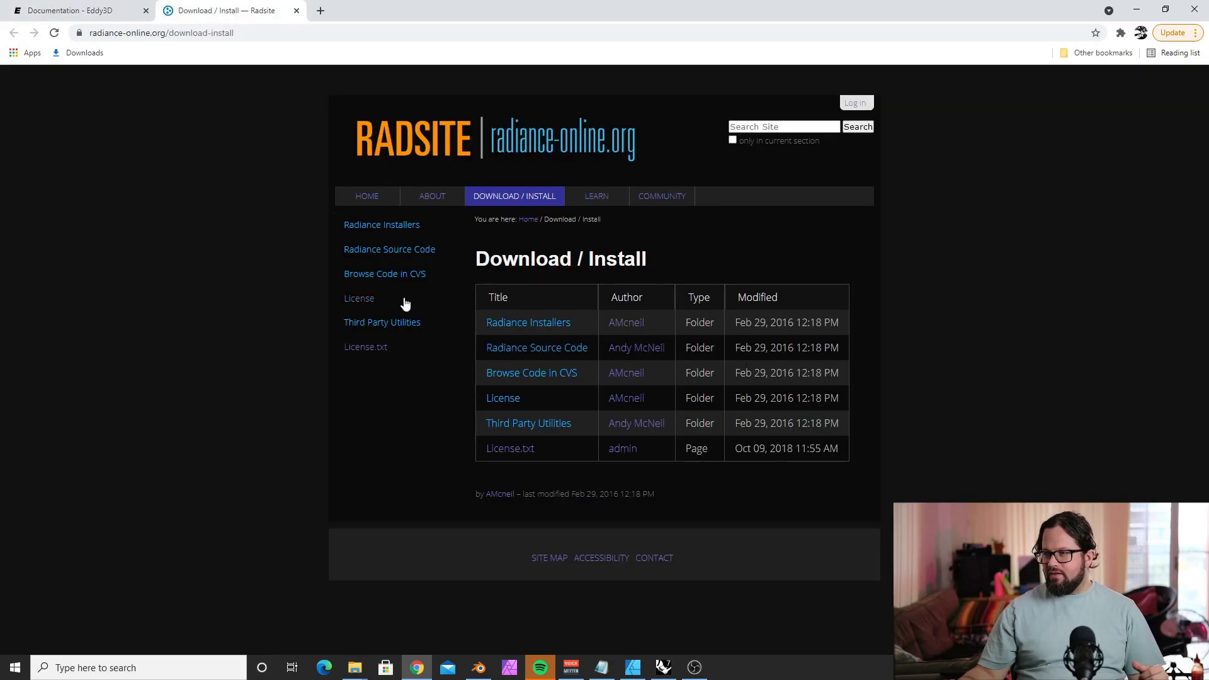
{"action": "left_click", "coordinate": [379, 231]}
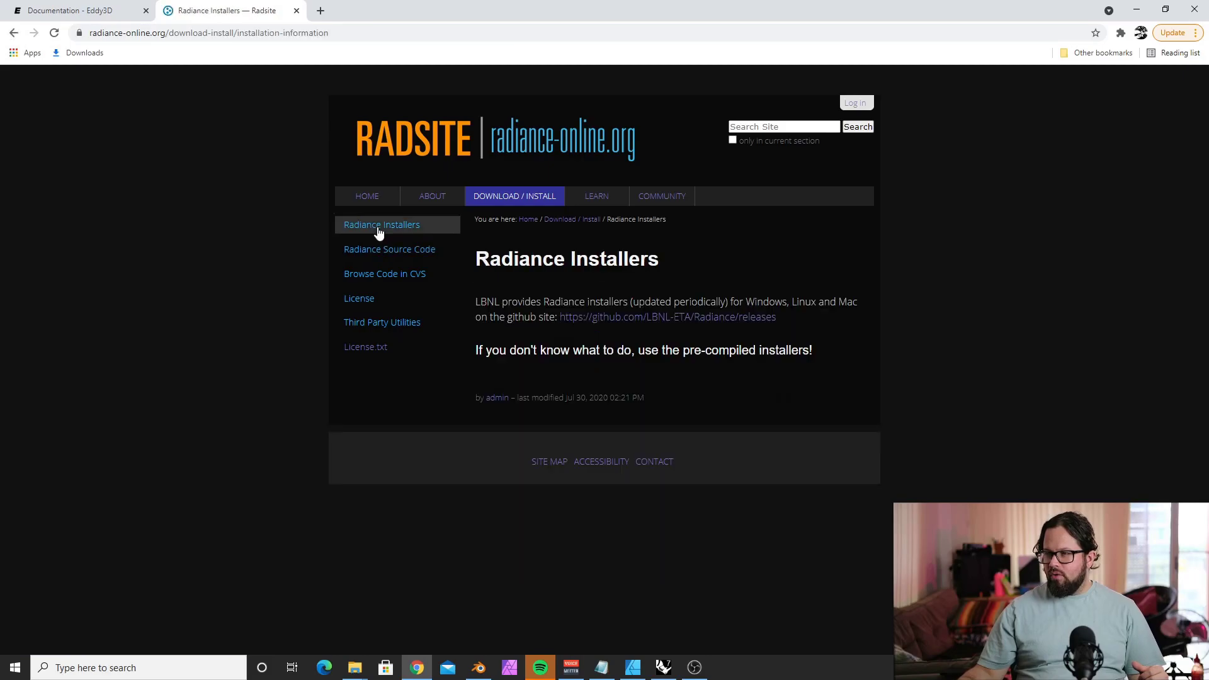
{"action": "left_click", "coordinate": [687, 318]}
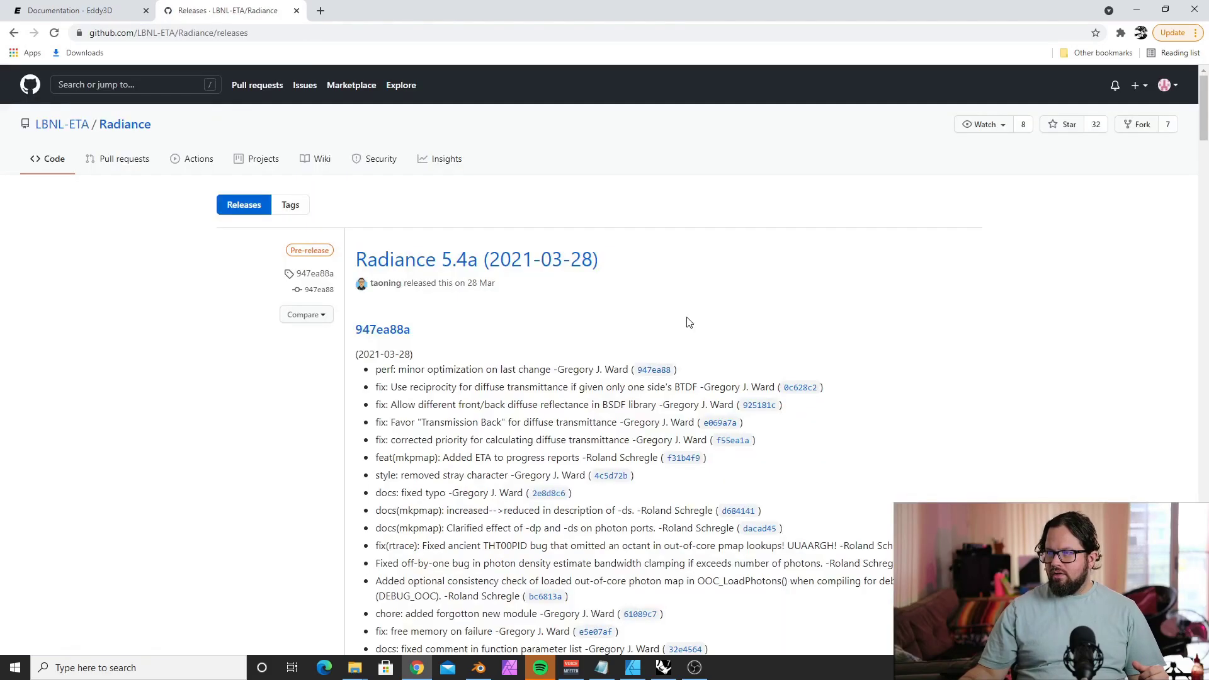
{"action": "scroll", "coordinate": [434, 265], "scroll_direction": "down", "scroll_amount": 20}
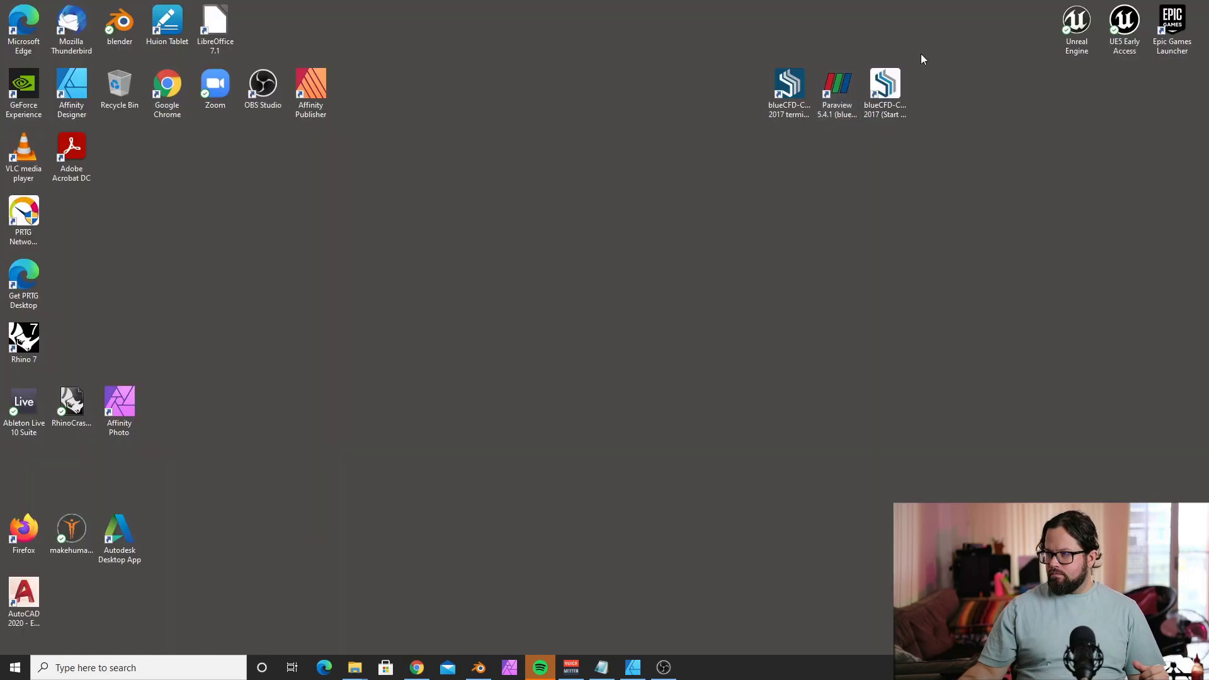
Select the blueCFD-Core terminal, Paraview 5.4.1 and blueCFD-Core 2017 desktop shortcuts.
{"action": "left_click_drag", "start_coordinate": [921, 54], "coordinate": [743, 158]}
{"action": "left_click_drag", "start_coordinate": [797, 85], "coordinate": [523, 228]}
{"action": "left_click", "coordinate": [588, 154]}
{"action": "left_click_drag", "start_coordinate": [762, 96], "coordinate": [497, 250]}
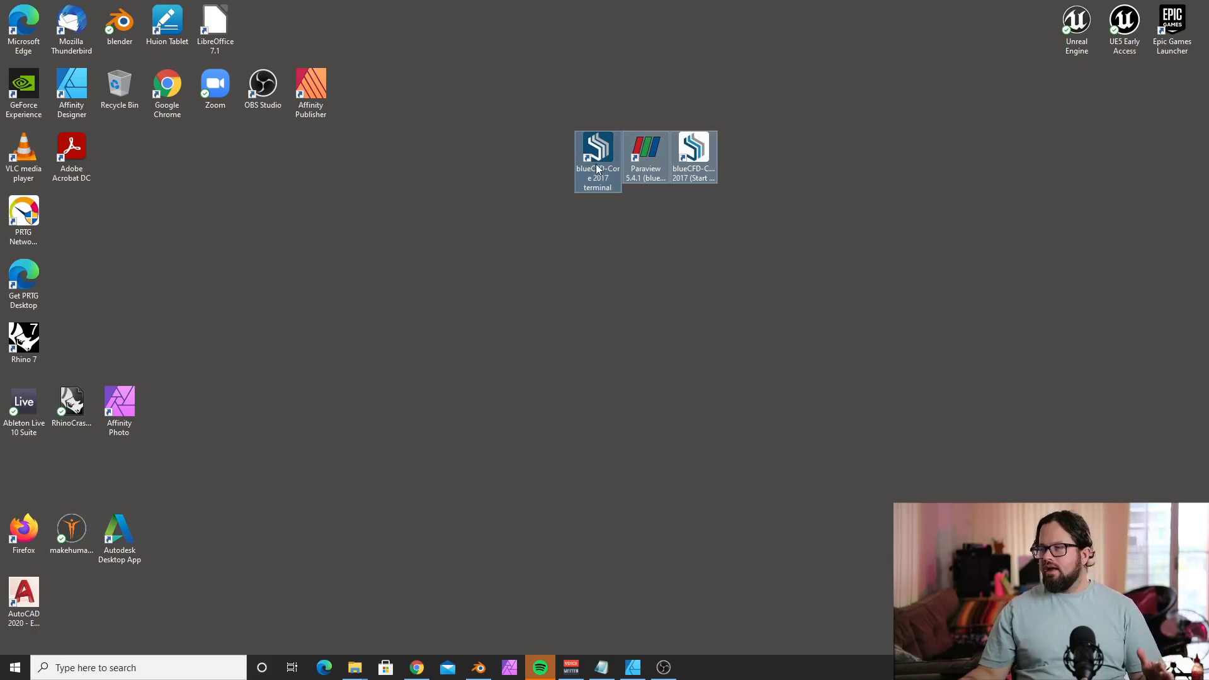
Launch the blueCFD-Core terminal, confirm its OpenFOAM environment loads, then close it.
{"action": "left_click_drag", "start_coordinate": [601, 151], "coordinate": [28, 403]}
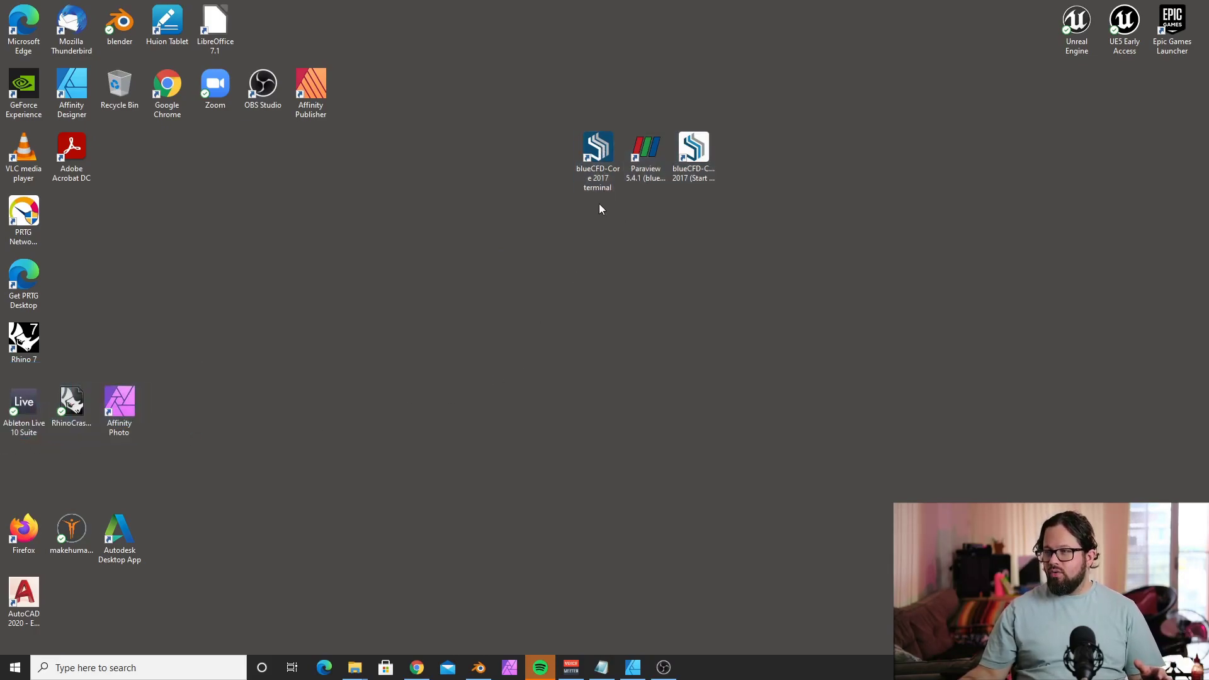
{"action": "left_click", "coordinate": [602, 152]}
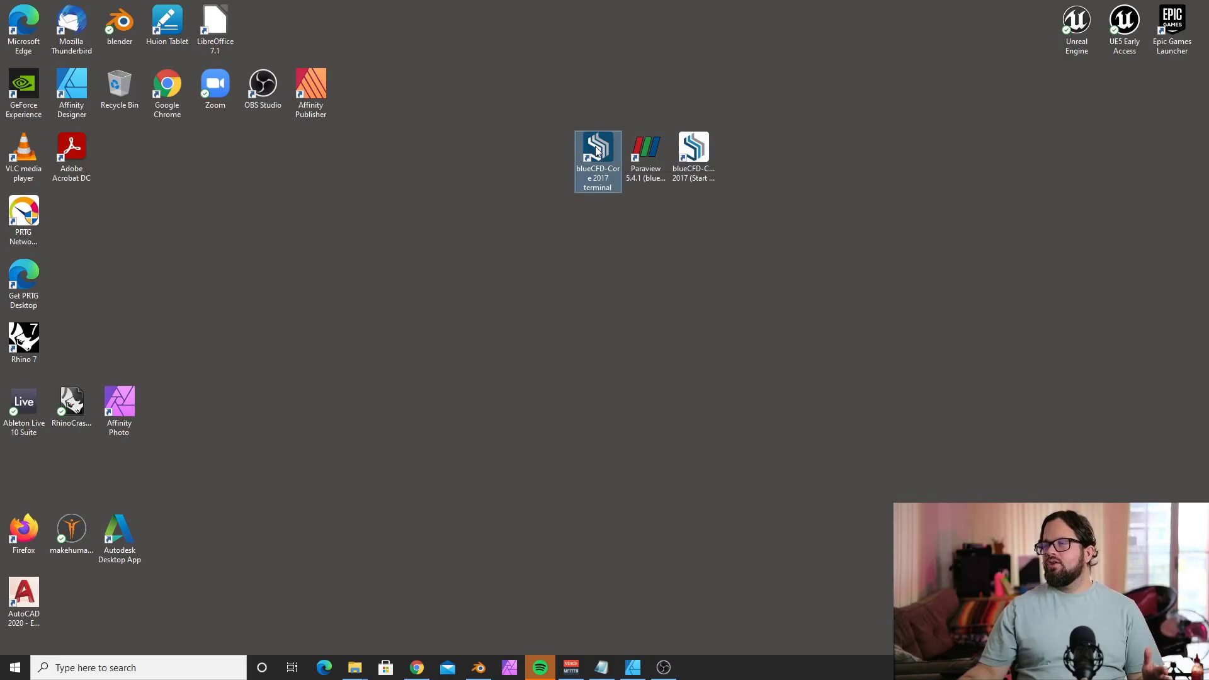
{"action": "double_click", "coordinate": [601, 149]}
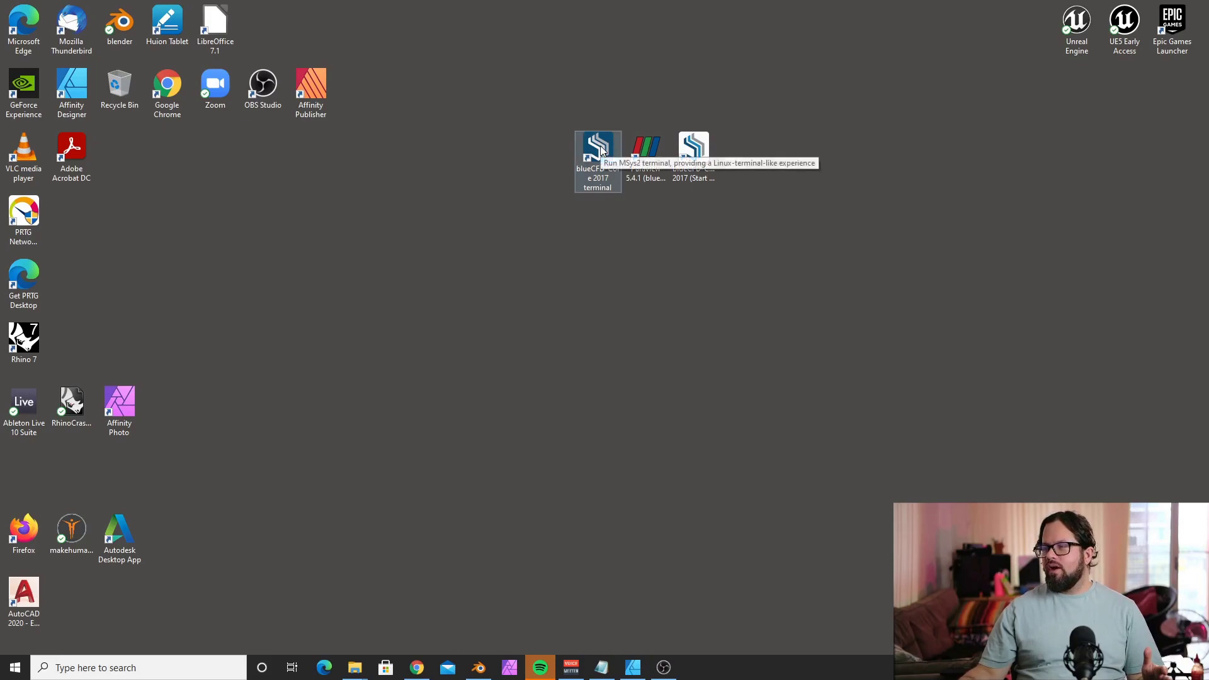
{"action": "left_click_drag", "start_coordinate": [462, 116], "coordinate": [665, 153]}
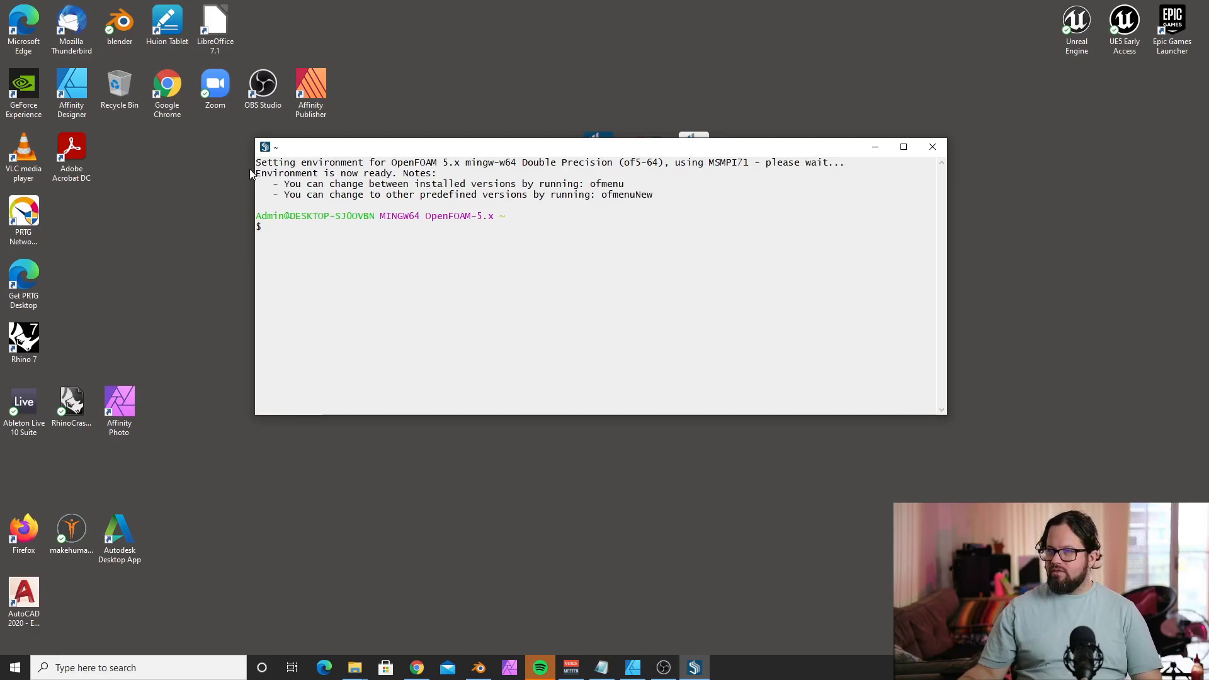
{"action": "left_click", "coordinate": [933, 147]}
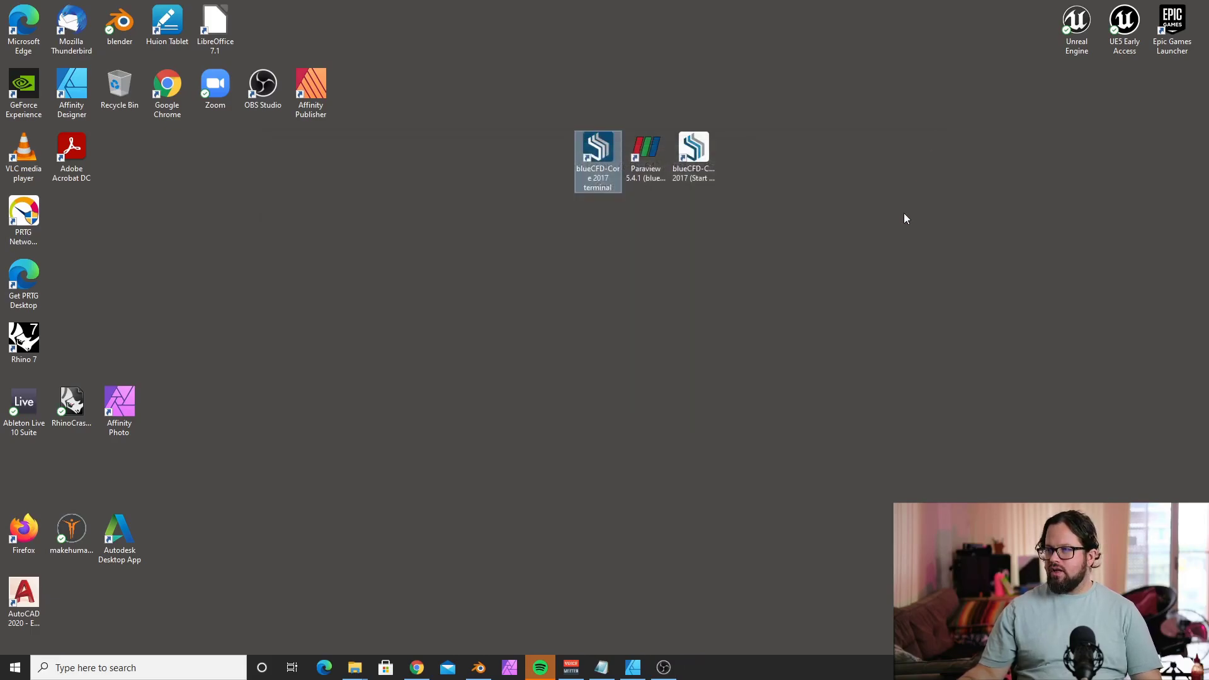
Move the Rhino 7 shortcut to the open centre of the desktop.
{"action": "left_click_drag", "start_coordinate": [736, 198], "coordinate": [588, 160]}
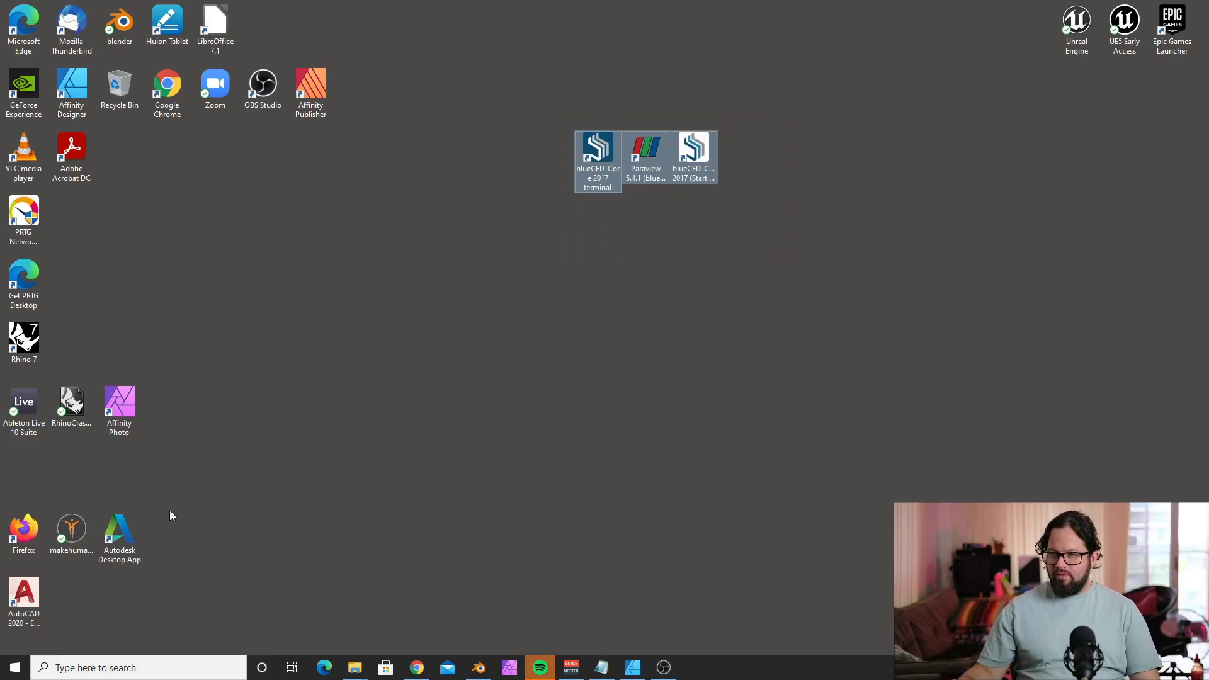
{"action": "left_click_drag", "start_coordinate": [170, 515], "coordinate": [28, 604]}
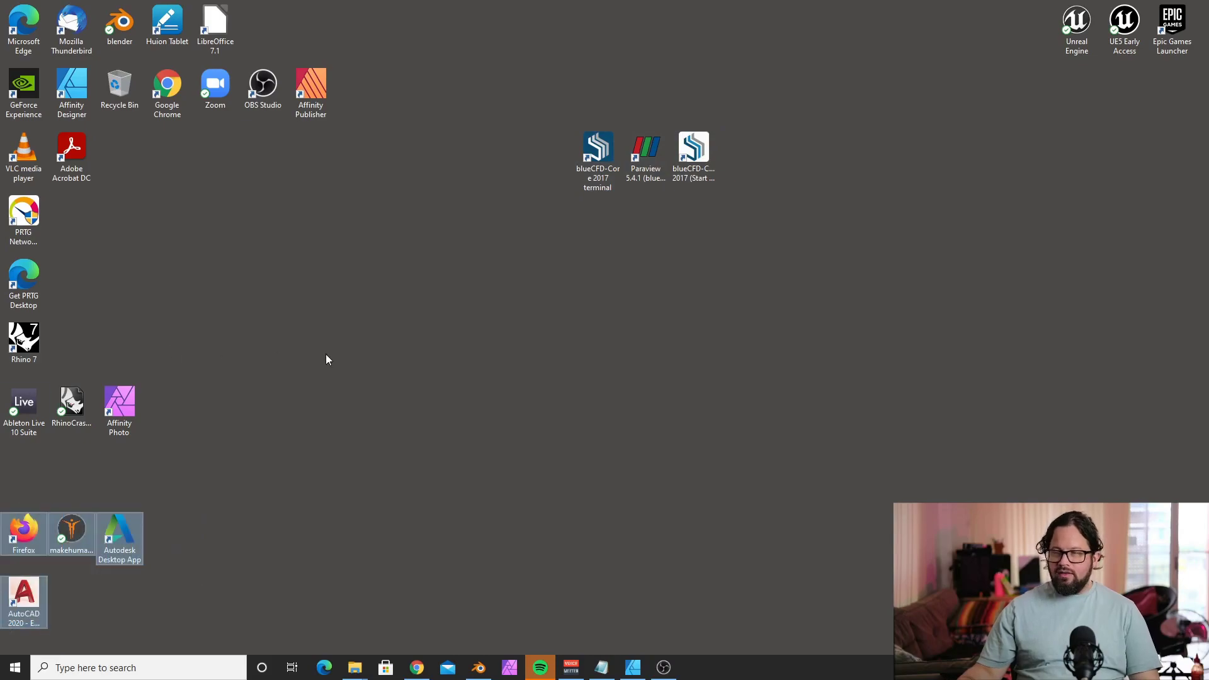
{"action": "left_click", "coordinate": [164, 335]}
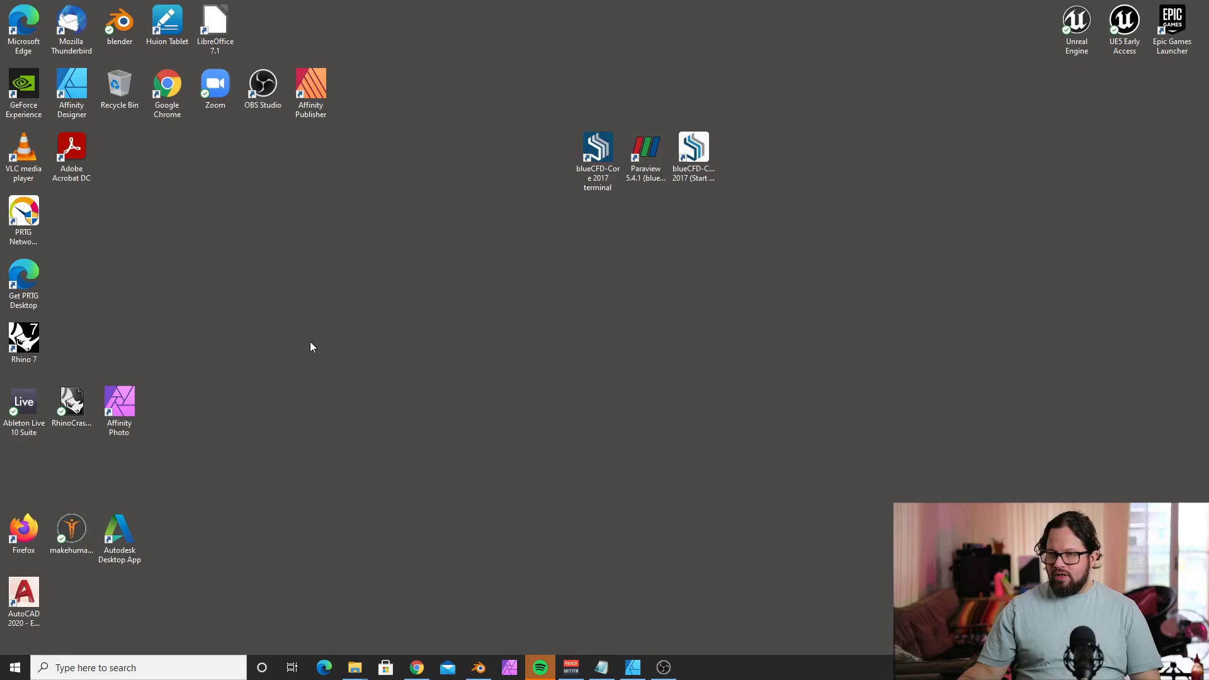
{"action": "left_click_drag", "start_coordinate": [24, 343], "coordinate": [550, 345]}
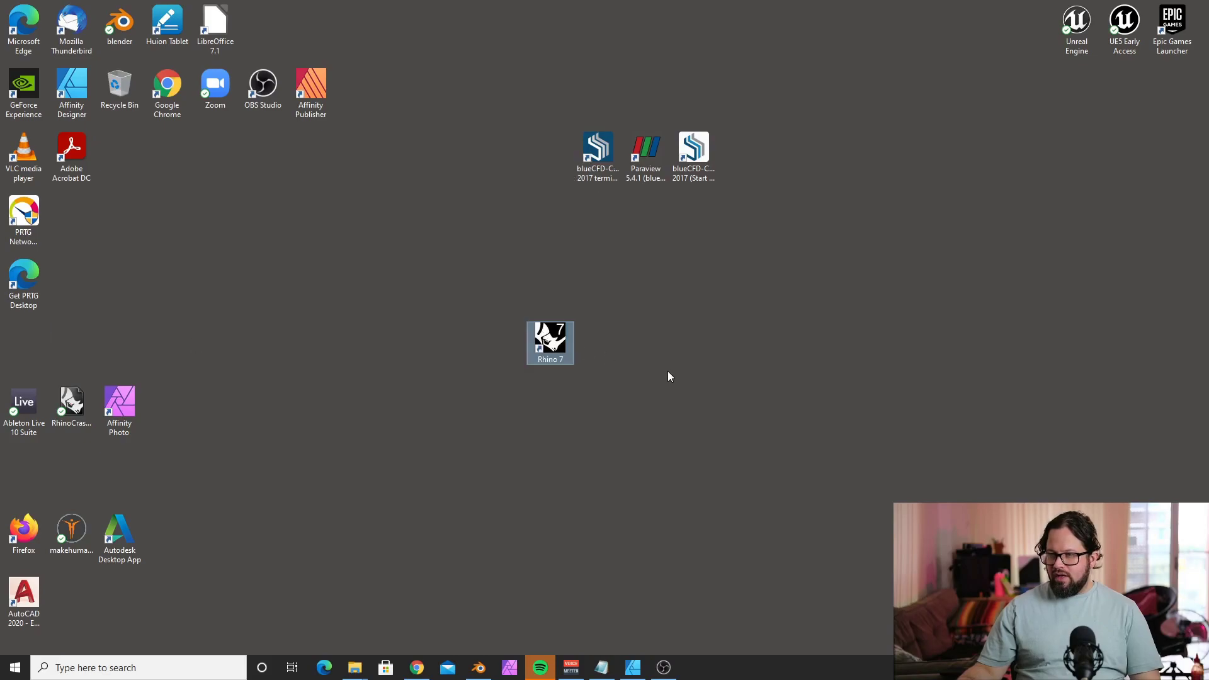
Start Rhino 7 with the Large Objects - Meters template and launch Grasshopper, dismissing its start dialog.
{"action": "right_click", "coordinate": [549, 344]}
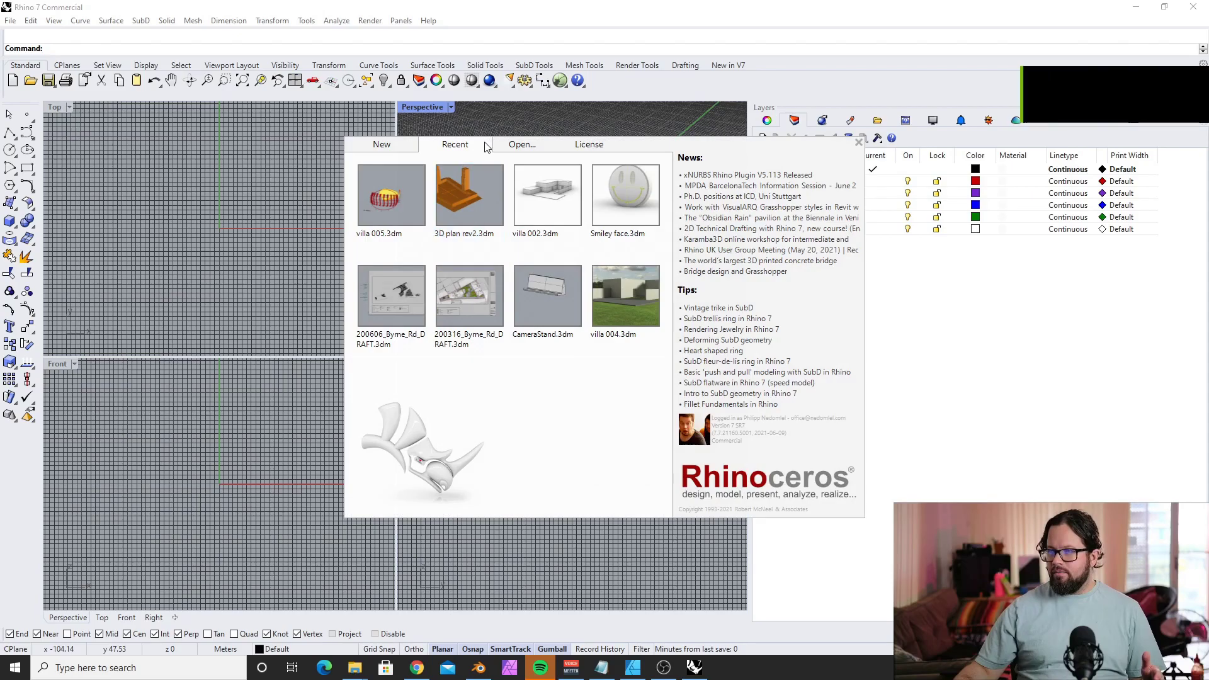
{"action": "left_click", "coordinate": [382, 144]}
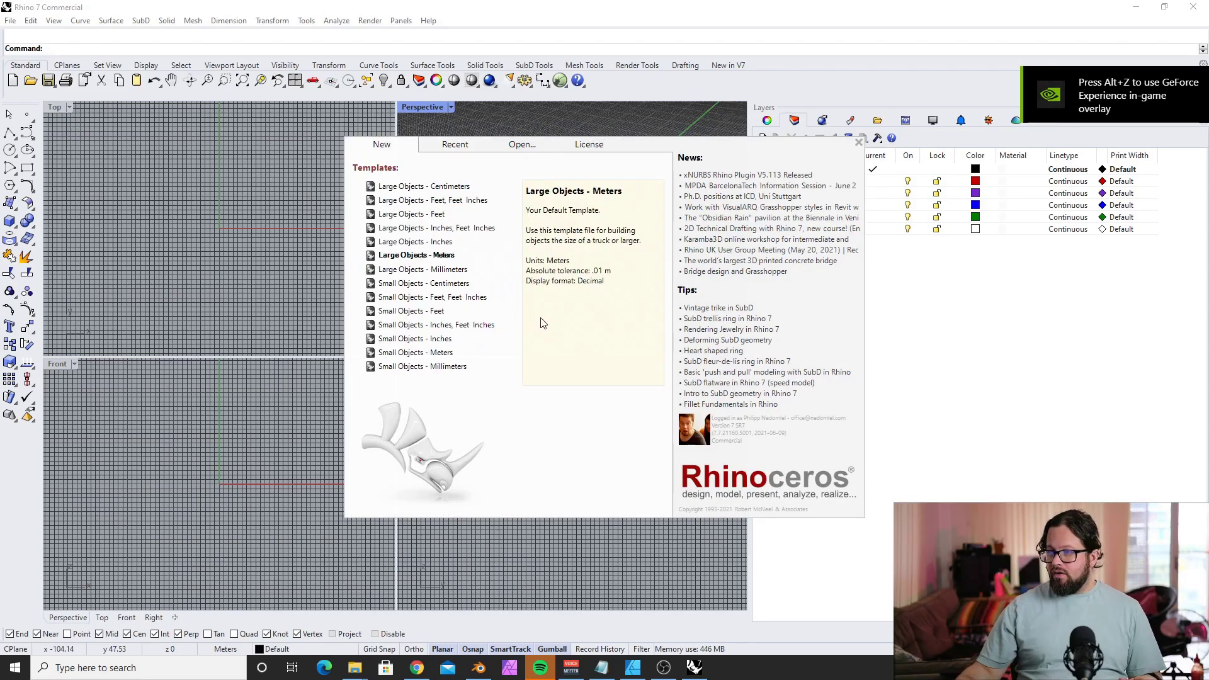
{"action": "left_click", "coordinate": [406, 254]}
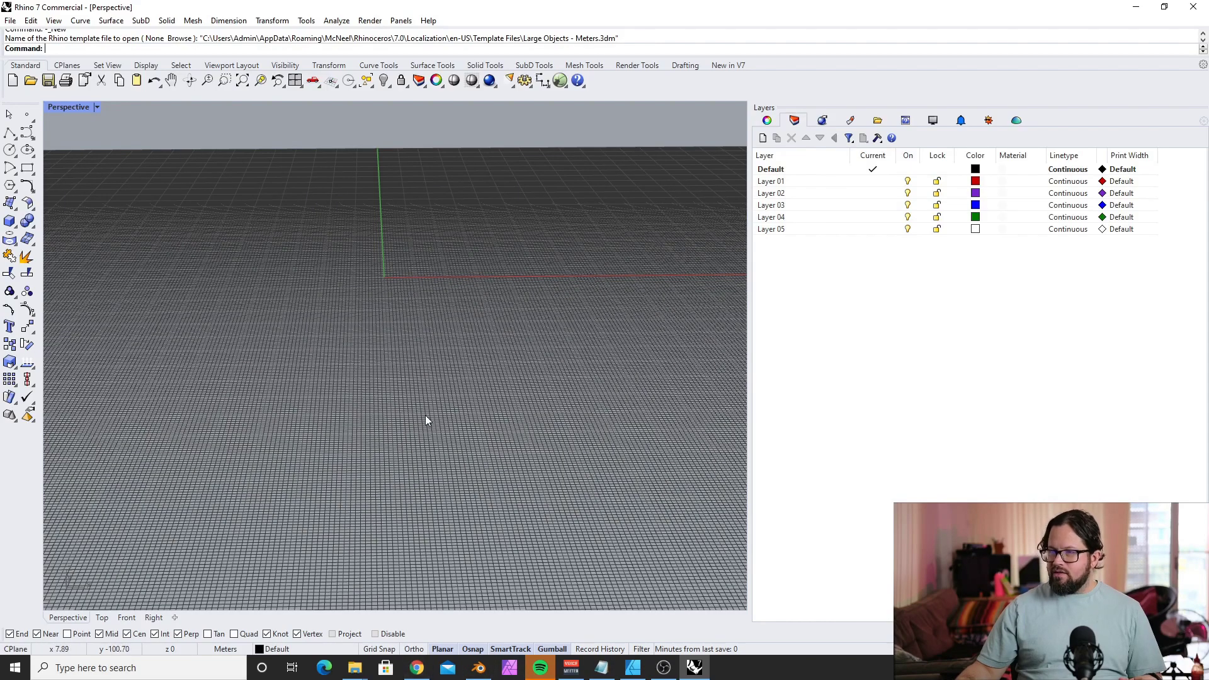
{"action": "right_click_drag", "start_coordinate": [404, 394], "coordinate": [400, 391]}
{"action": "left_click", "coordinate": [559, 80]}
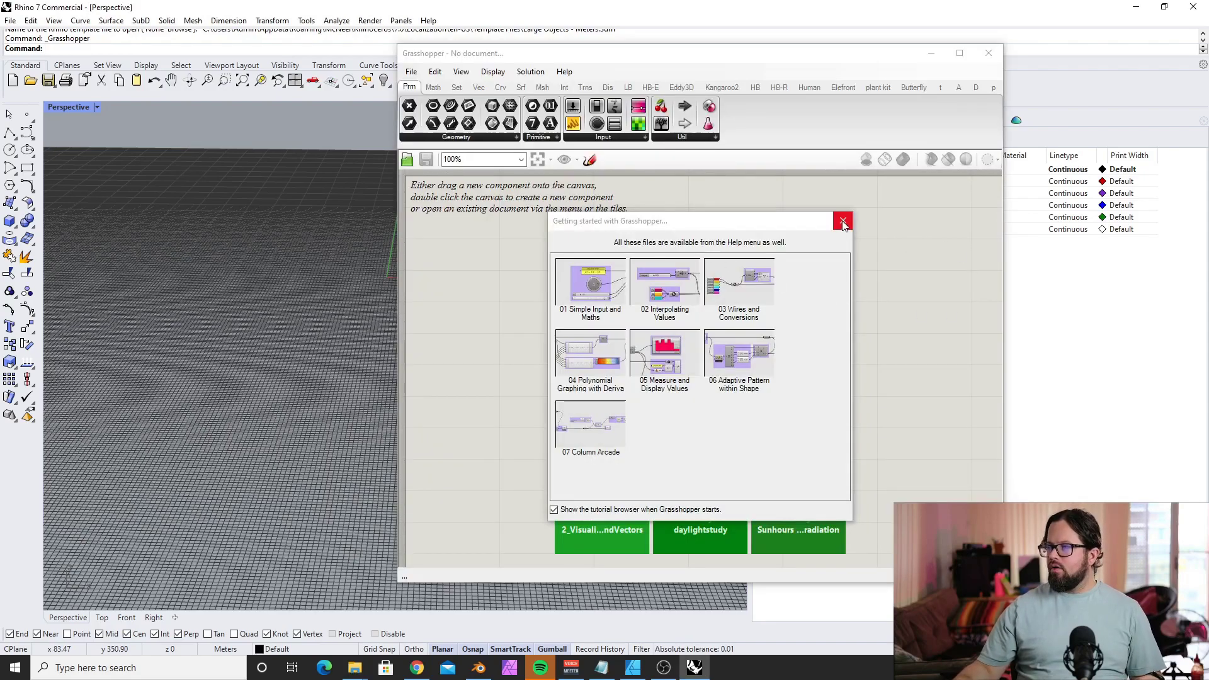
{"action": "left_click", "coordinate": [843, 223]}
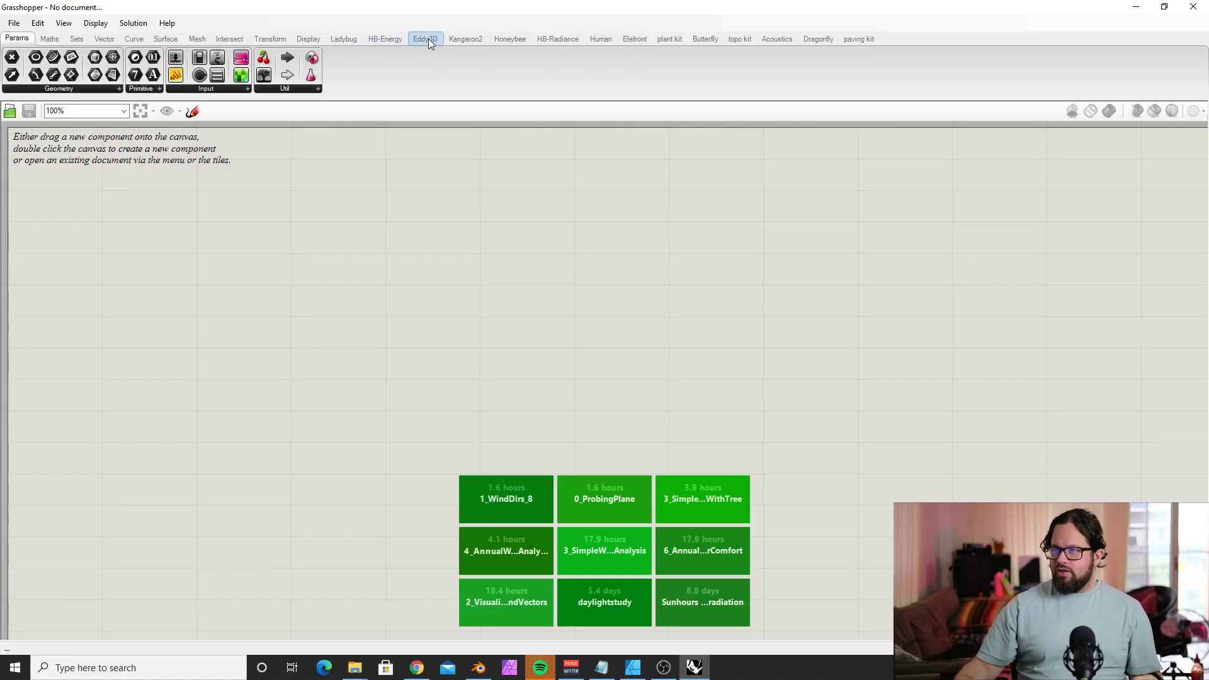
Browse the Eddy3D and Butterfly ribbon tabs, then open the Eddy3D 1 | Setup dropdown.
{"action": "left_click", "coordinate": [427, 40]}
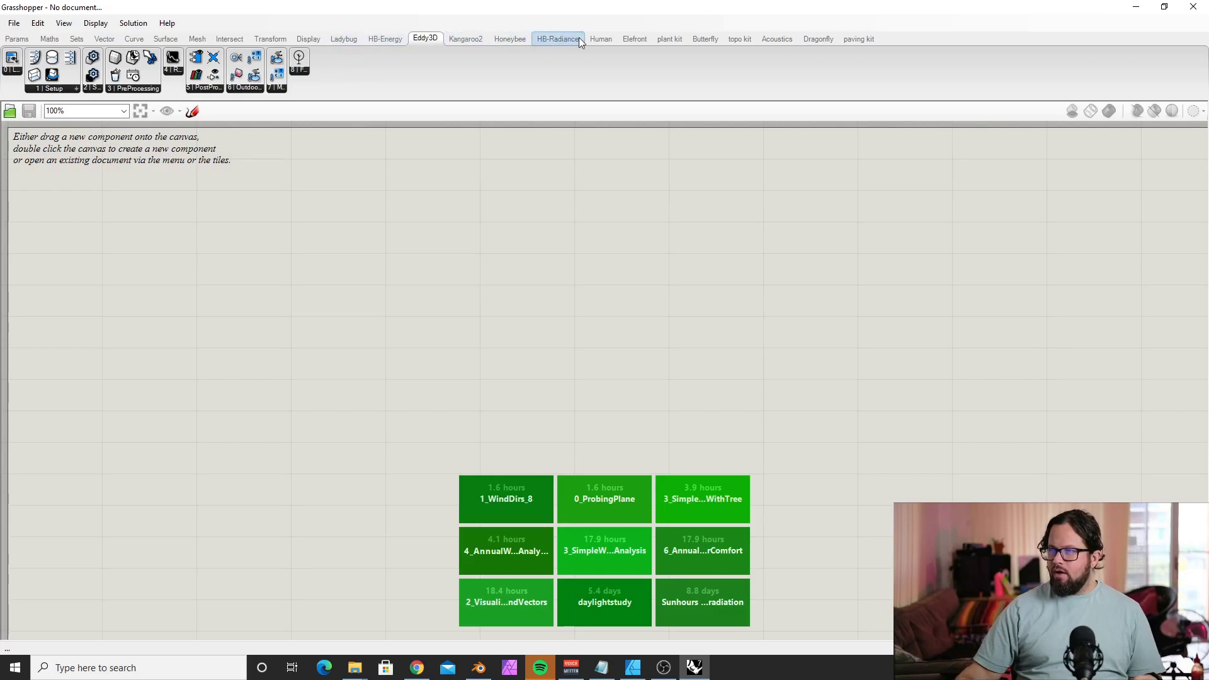
{"action": "left_click", "coordinate": [702, 40]}
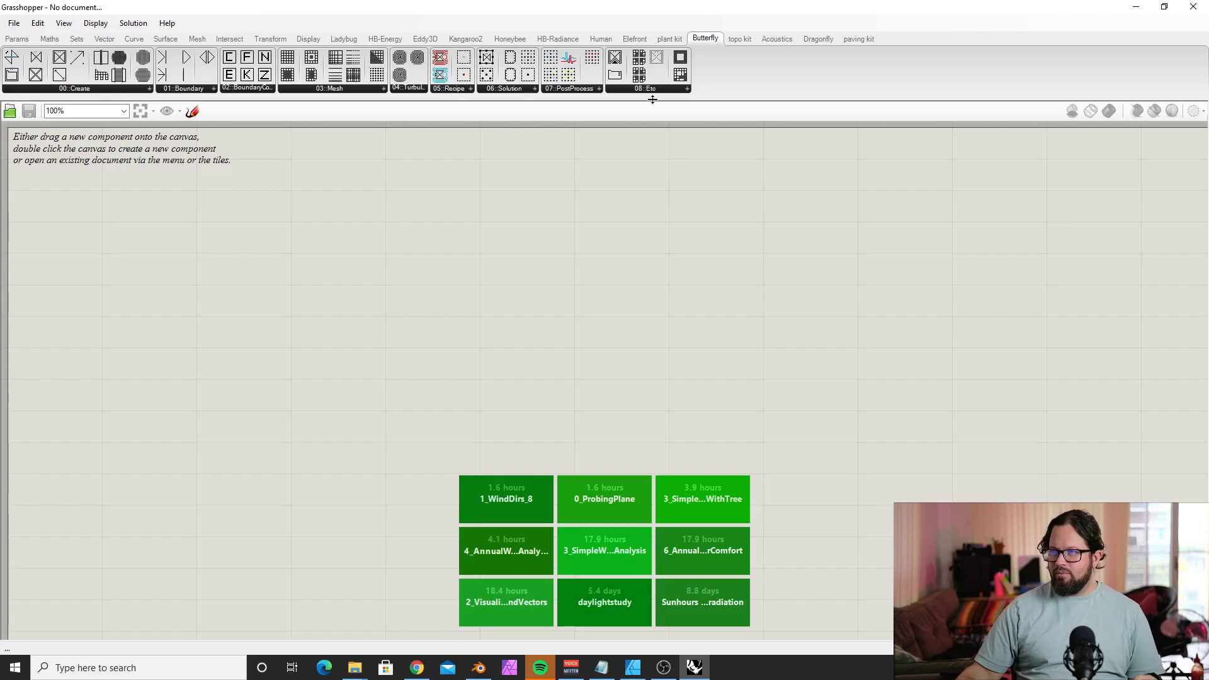
{"action": "left_click", "coordinate": [424, 37]}
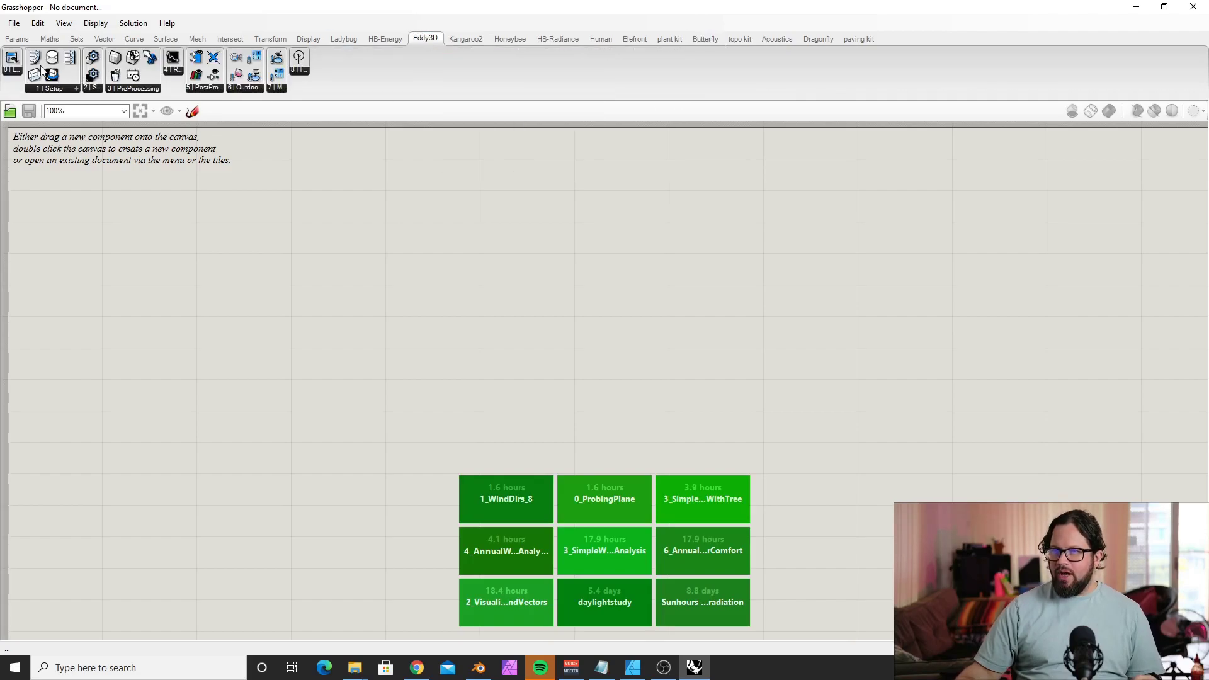
{"action": "left_click", "coordinate": [53, 88]}
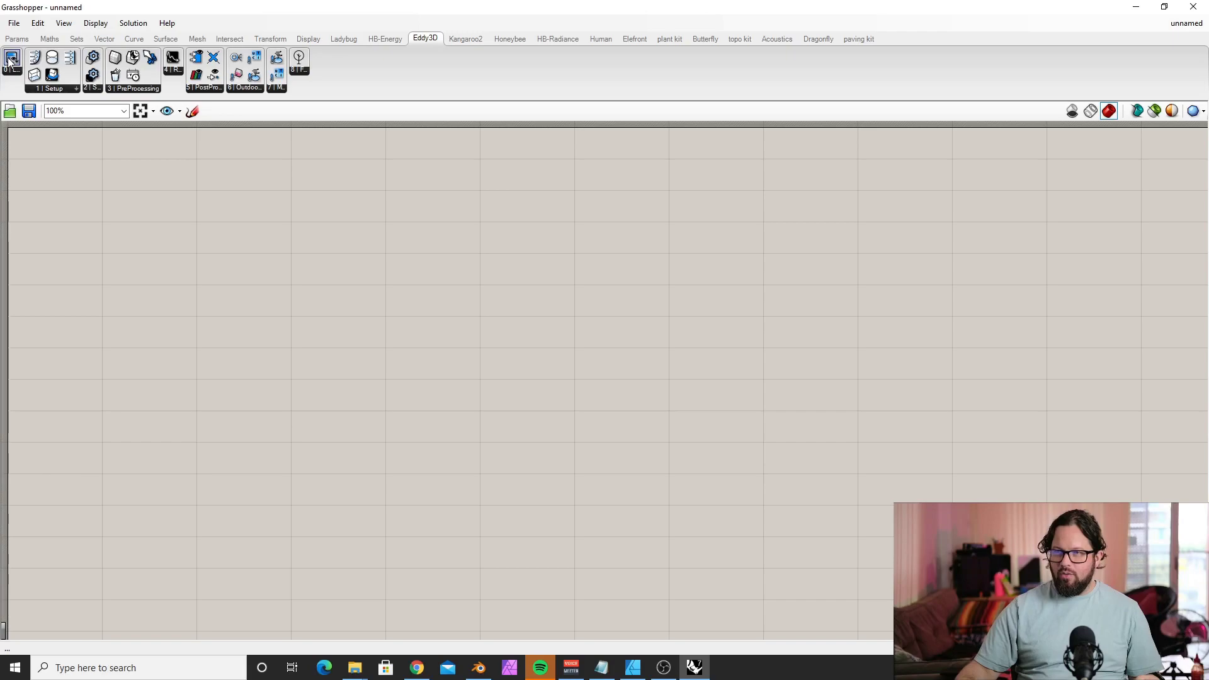
Place an Eddy3D Templates component on the canvas.
{"action": "left_click_drag", "start_coordinate": [11, 61], "coordinate": [300, 229]}
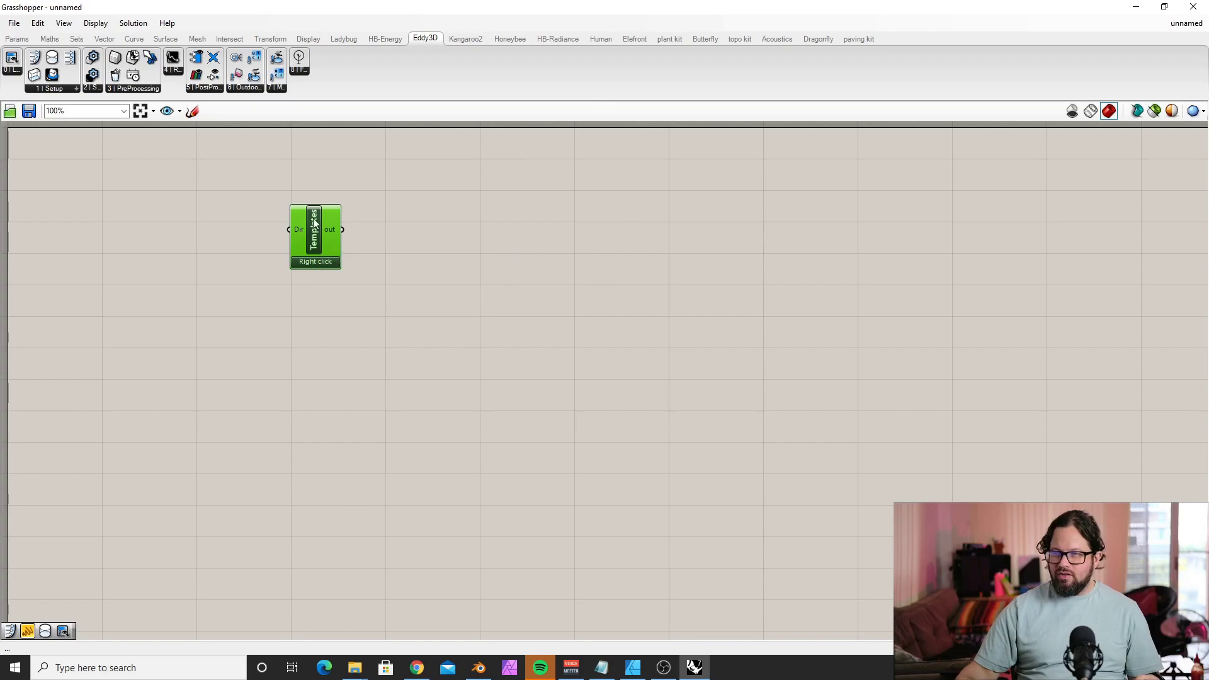
{"action": "left_click_drag", "start_coordinate": [300, 229], "coordinate": [345, 259]}
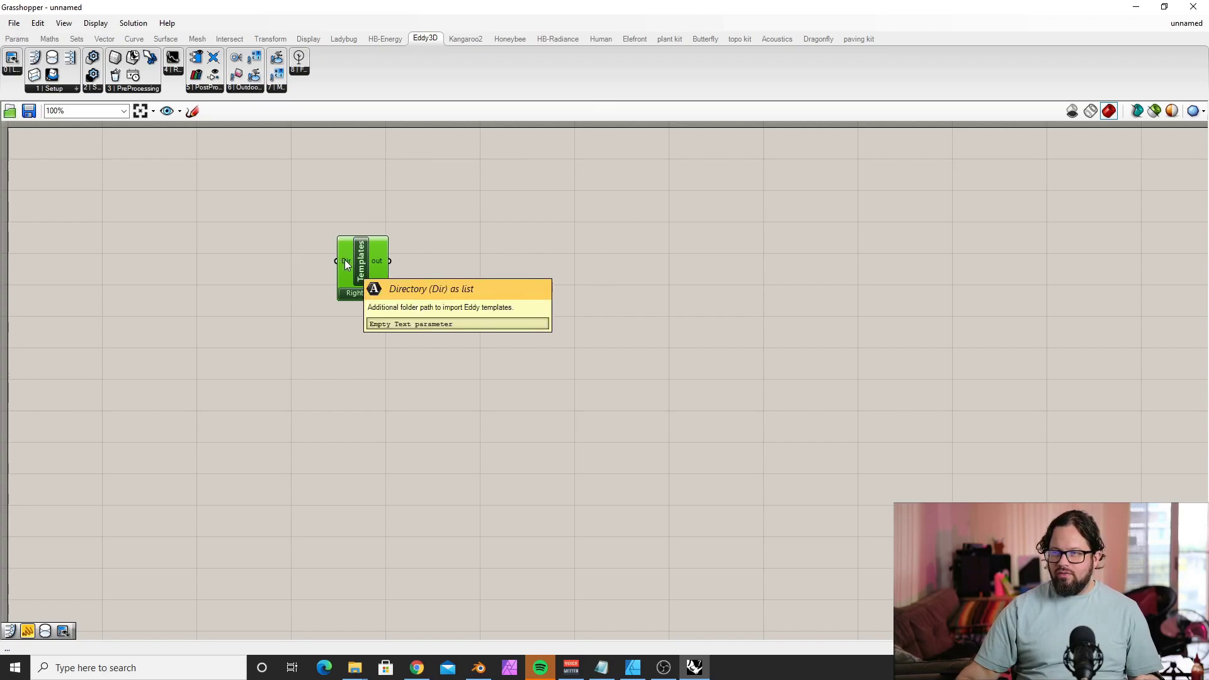
{"action": "left_click_drag", "start_coordinate": [349, 258], "coordinate": [304, 183]}
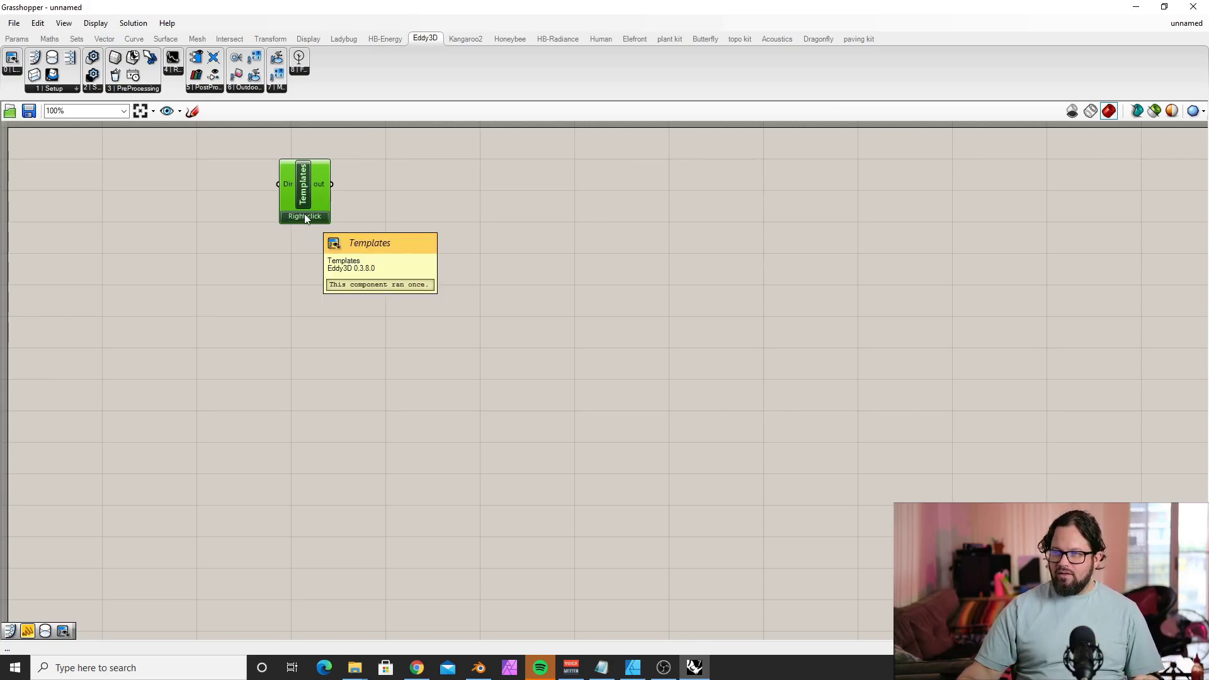
{"action": "mouse_move", "coordinate": [324, 185]}
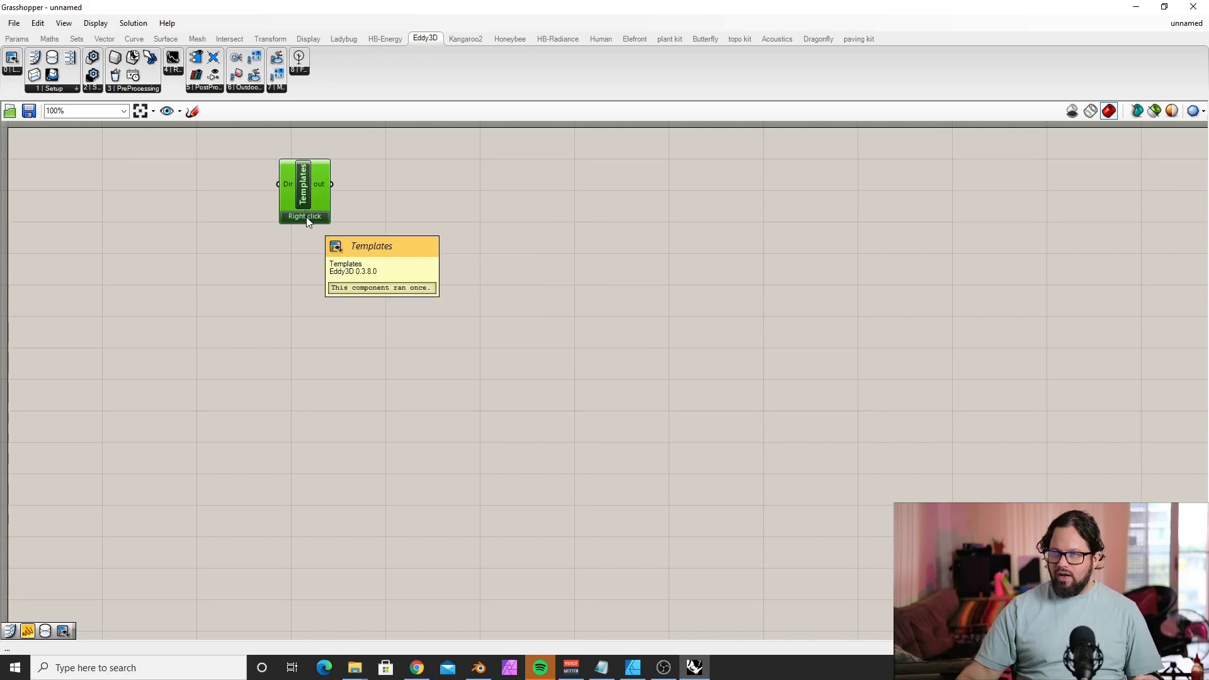
{"action": "left_click_drag", "start_coordinate": [292, 161], "coordinate": [292, 188]}
Wire a Panel to the Templates output and enlarge it to show all ten .ghx paths.
{"action": "left_click", "coordinate": [17, 39]}
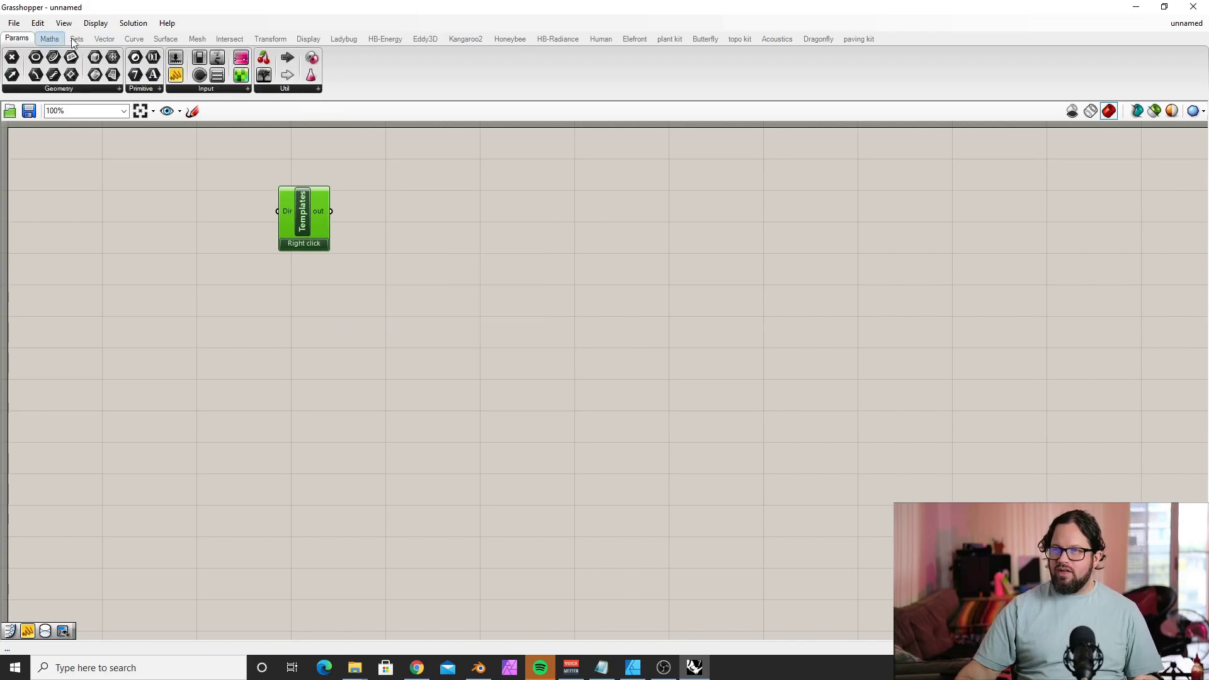
{"action": "left_click_drag", "start_coordinate": [217, 58], "coordinate": [476, 225]}
{"action": "left_click_drag", "start_coordinate": [330, 211], "coordinate": [422, 222]}
{"action": "left_click_drag", "start_coordinate": [462, 224], "coordinate": [755, 286]}
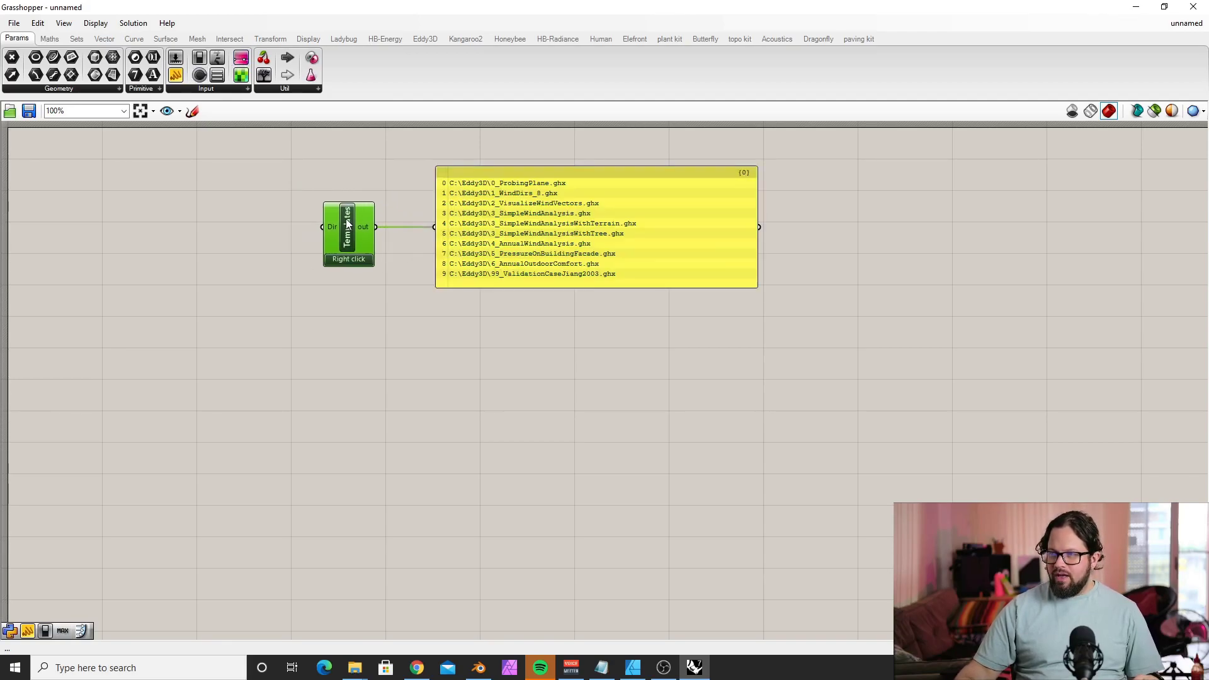
{"action": "left_click_drag", "start_coordinate": [555, 169], "coordinate": [512, 169]}
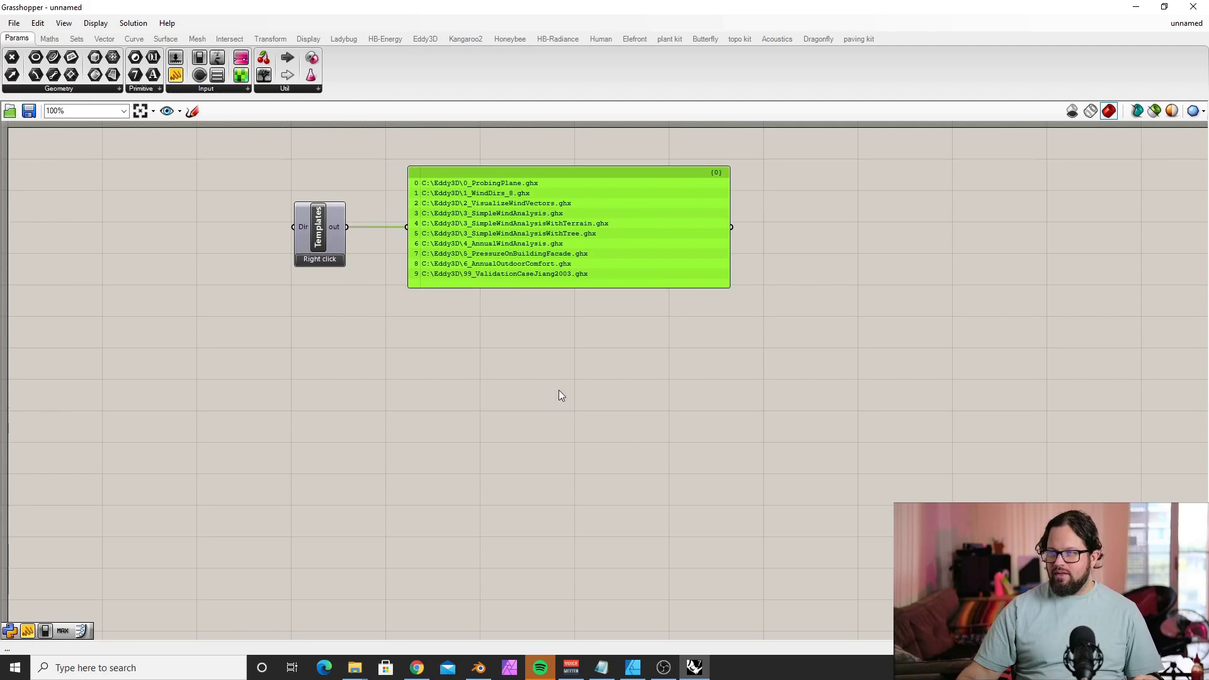
{"action": "key", "text": "ctrl+a"}
{"action": "left_click_drag", "start_coordinate": [536, 223], "coordinate": [493, 207]}
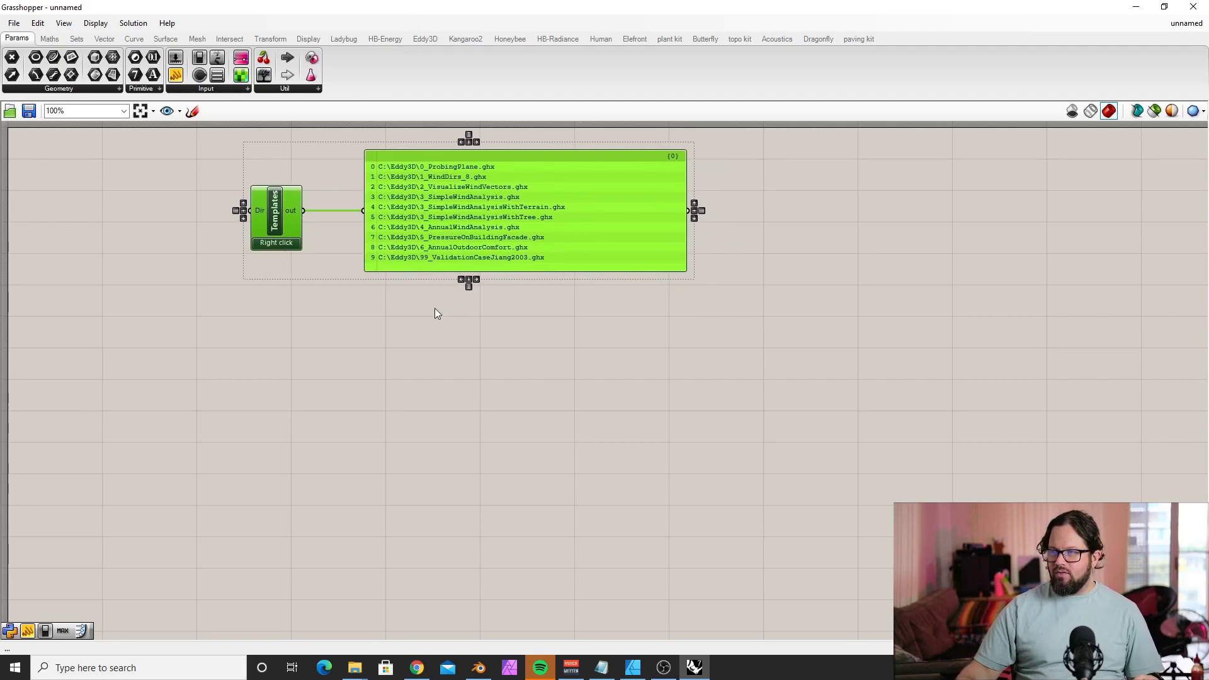
{"action": "left_click", "coordinate": [434, 308]}
Insert the 3_SimpleWindAnalysis template from the Templates component's Eddy3D menu.
{"action": "right_click", "coordinate": [268, 245]}
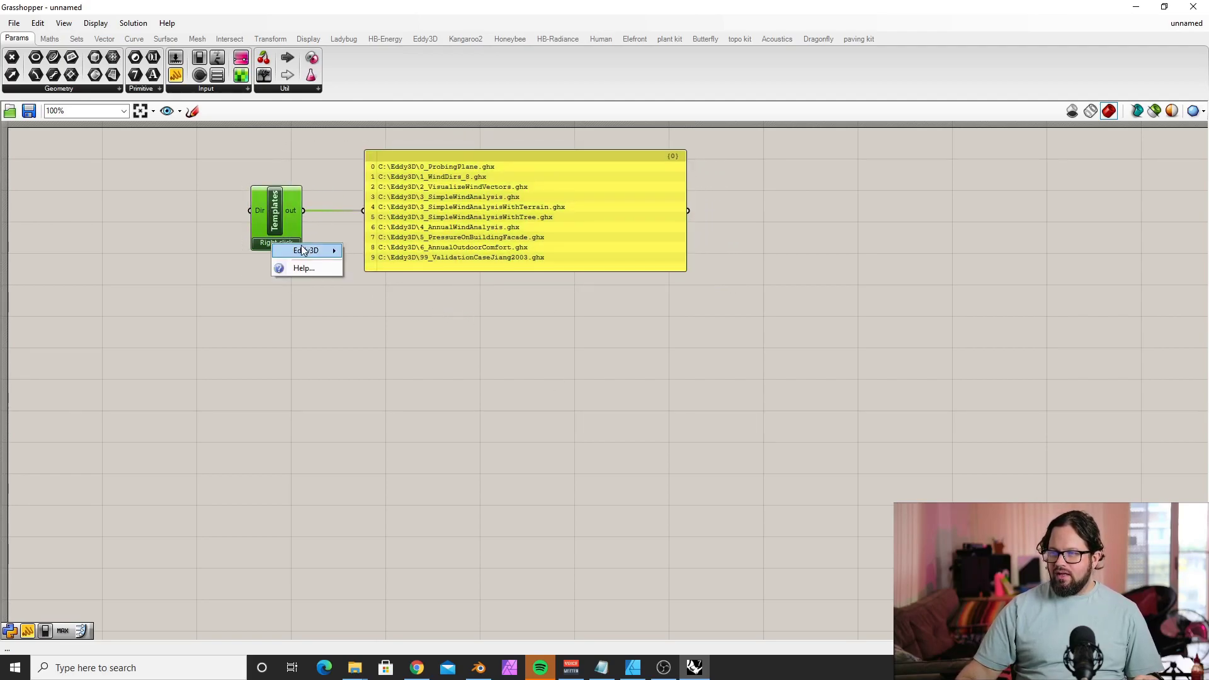
{"action": "mouse_move", "coordinate": [304, 250]}
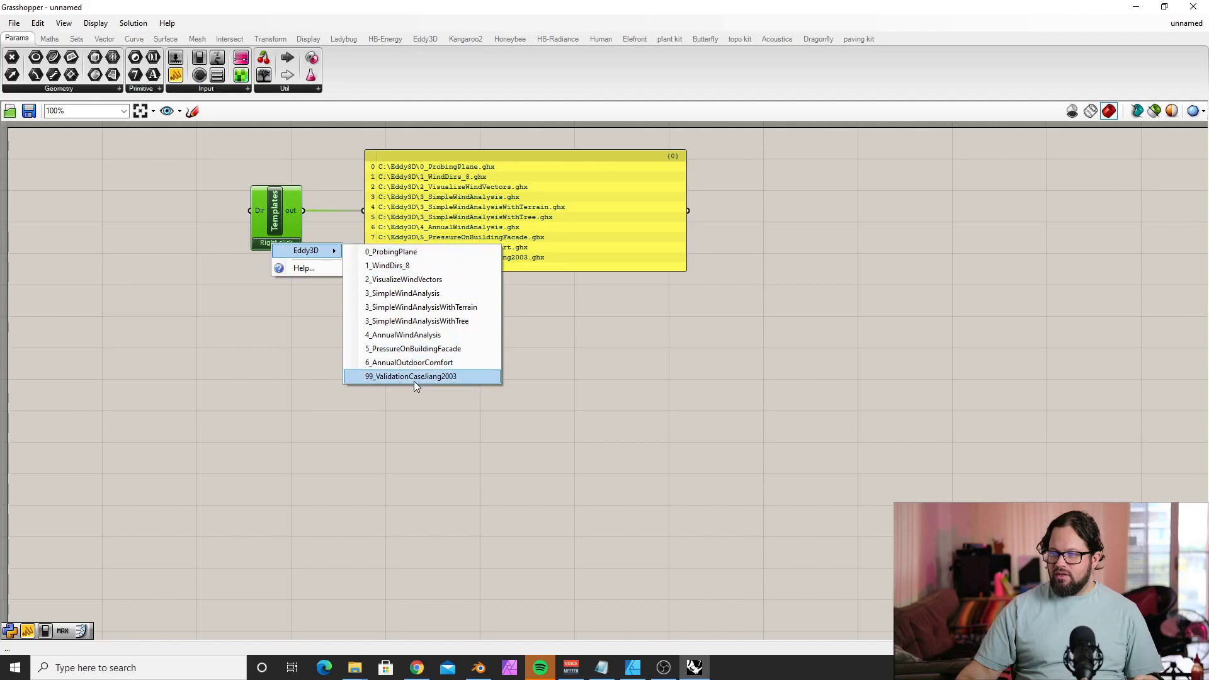
{"action": "left_click", "coordinate": [392, 294]}
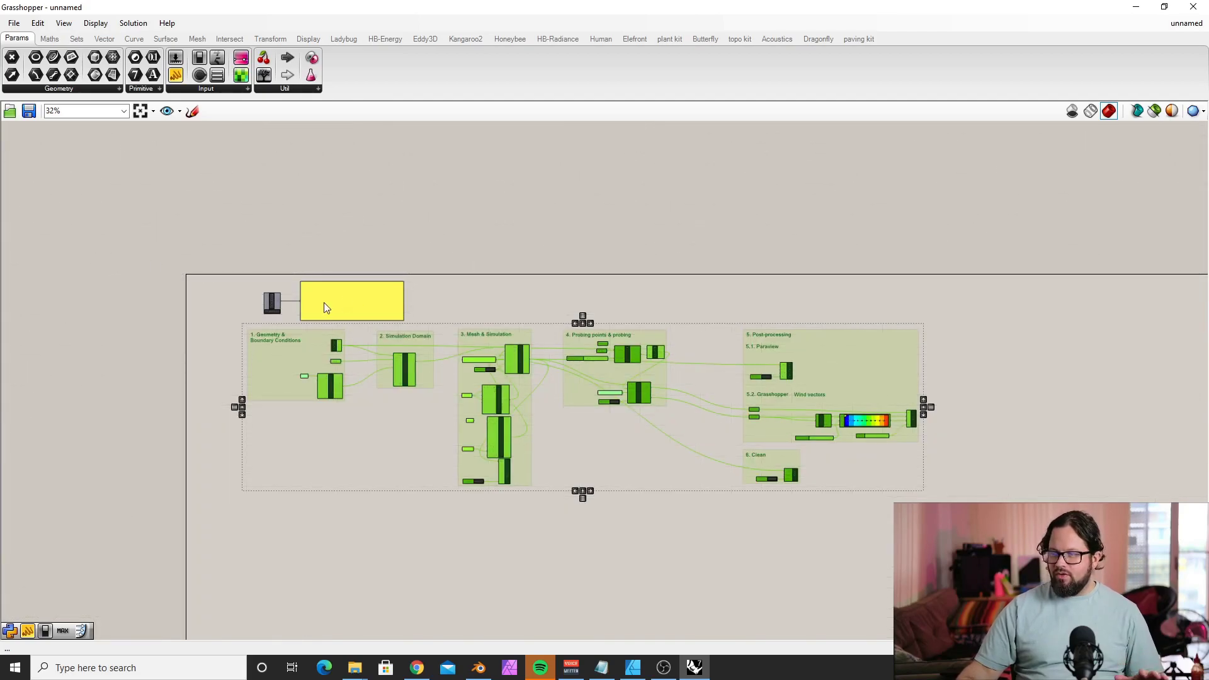
{"action": "left_click", "coordinate": [276, 292]}
Restore Grasshopper down and orbit Rhino's Perspective view around the wall and ground mesh.
{"action": "scroll", "coordinate": [573, 448], "scroll_direction": "down", "scroll_amount": 3}
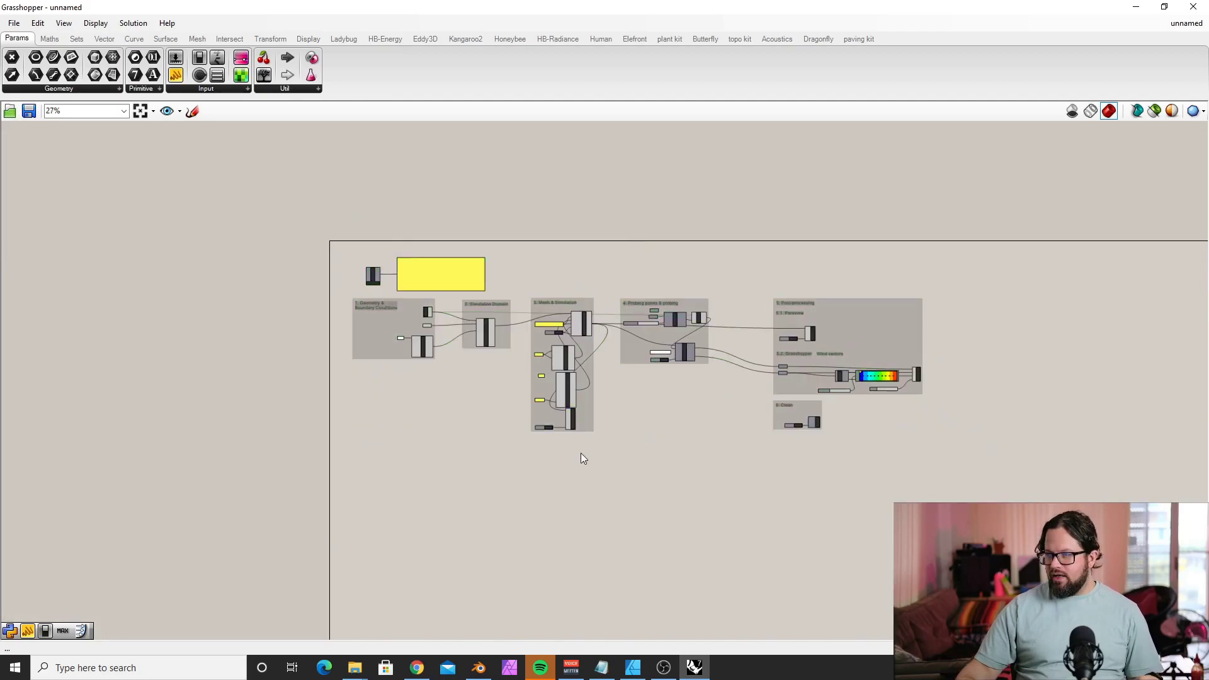
{"action": "scroll", "coordinate": [378, 296], "scroll_direction": "up", "scroll_amount": 3}
{"action": "scroll", "coordinate": [473, 299], "scroll_direction": "down", "scroll_amount": 1}
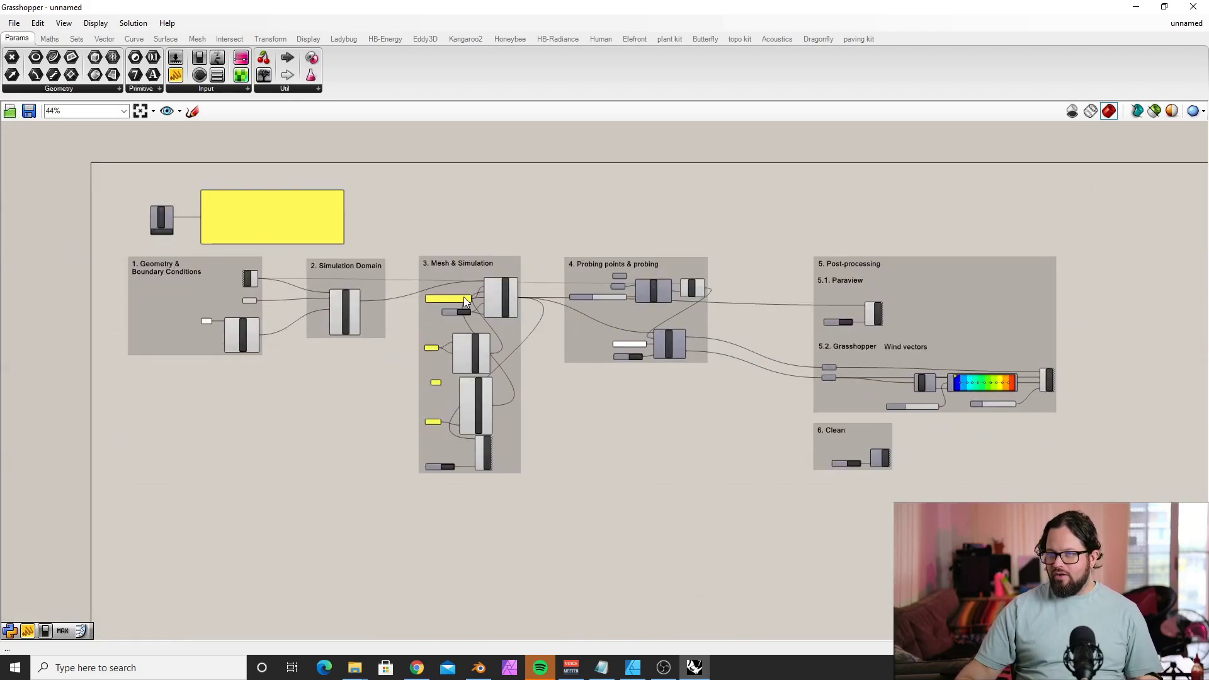
{"action": "scroll", "coordinate": [430, 284], "scroll_direction": "up", "scroll_amount": 2}
{"action": "scroll", "coordinate": [473, 280], "scroll_direction": "down", "scroll_amount": 1}
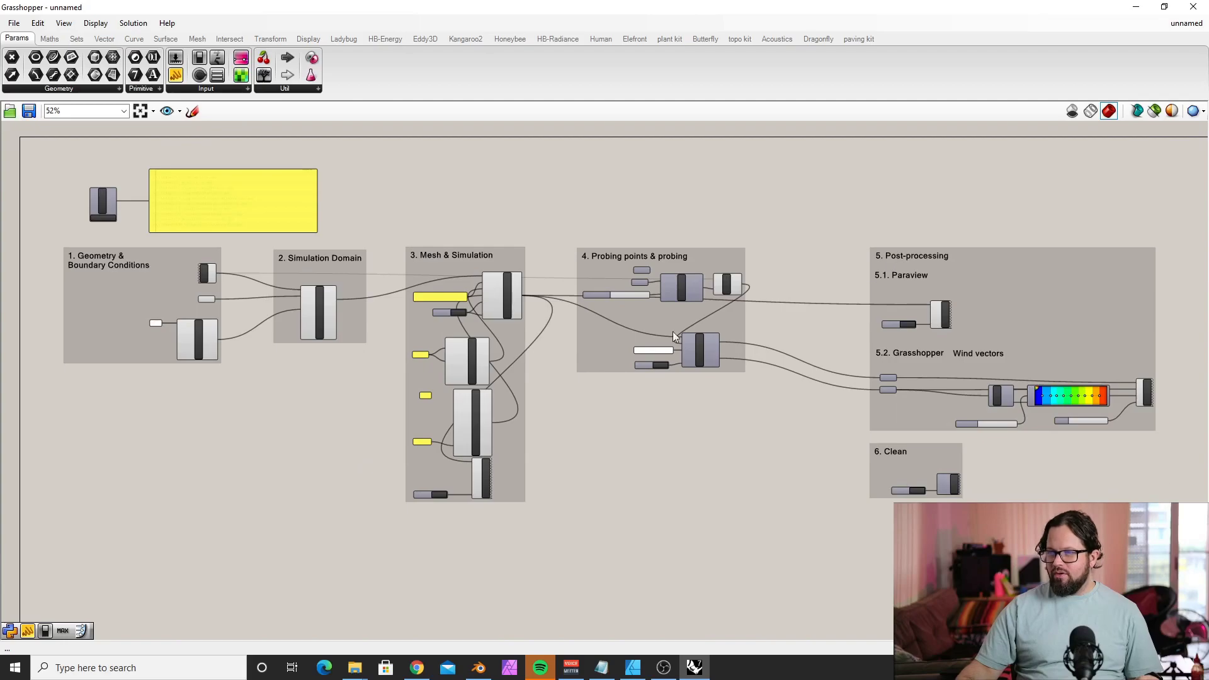
{"action": "left_click_drag", "start_coordinate": [992, 14], "coordinate": [1011, 54]}
{"action": "mouse_move", "coordinate": [377, 309]}
{"action": "right_mouse_down"}
{"action": "mouse_move", "coordinate": [304, 331]}
{"action": "mouse_move", "coordinate": [306, 359]}
{"action": "mouse_move", "coordinate": [273, 282]}
{"action": "mouse_move", "coordinate": [289, 270]}
{"action": "mouse_move", "coordinate": [338, 324]}
{"action": "mouse_move", "coordinate": [418, 315]}
{"action": "mouse_move", "coordinate": [226, 314]}
{"action": "mouse_move", "coordinate": [365, 291]}
{"action": "mouse_move", "coordinate": [362, 310]}
{"action": "right_mouse_up"}
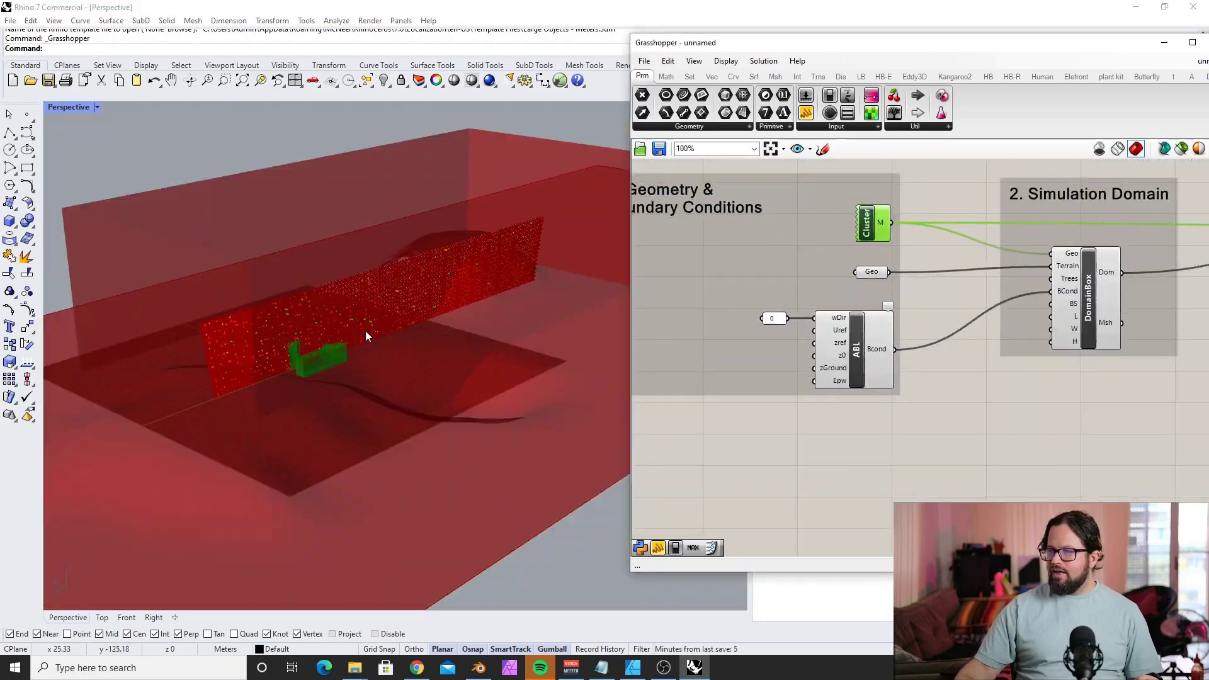
Orbit the Rhino view low over the wall and ground, and bring the Geometry & Boundary Conditions group into view.
{"action": "right_click_drag", "start_coordinate": [368, 337], "coordinate": [357, 378]}
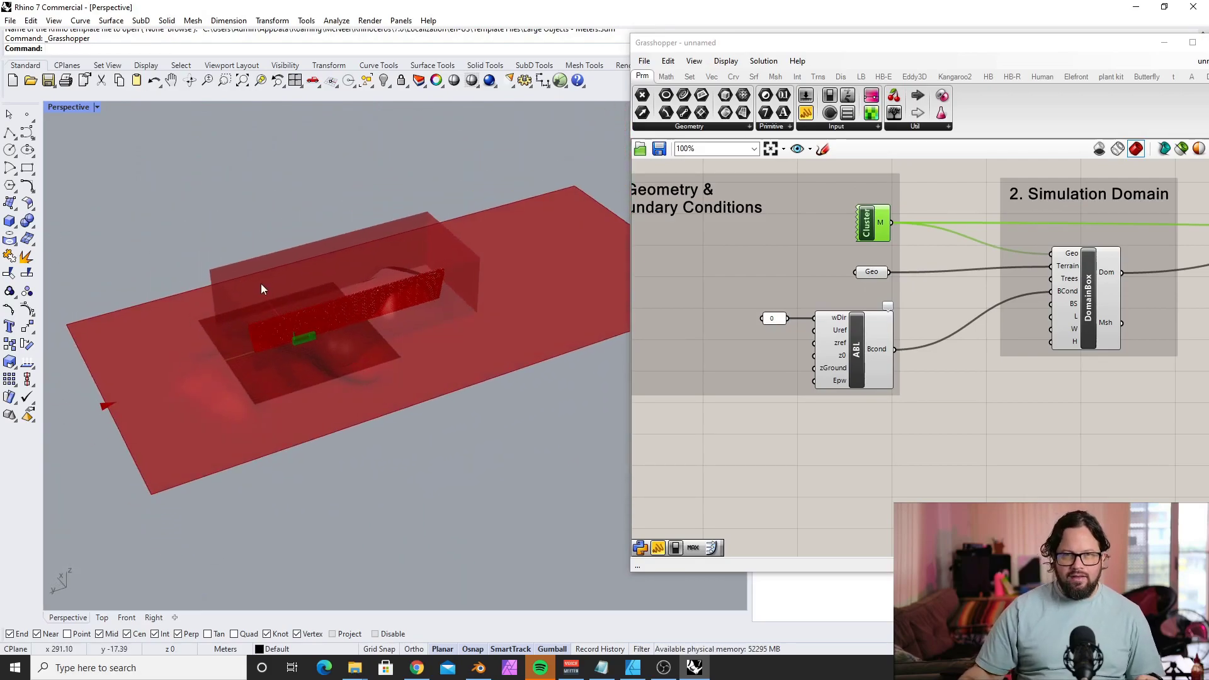
{"action": "right_click_drag", "start_coordinate": [261, 284], "coordinate": [267, 366]}
{"action": "scroll", "coordinate": [365, 280], "scroll_direction": "up", "scroll_amount": 5}
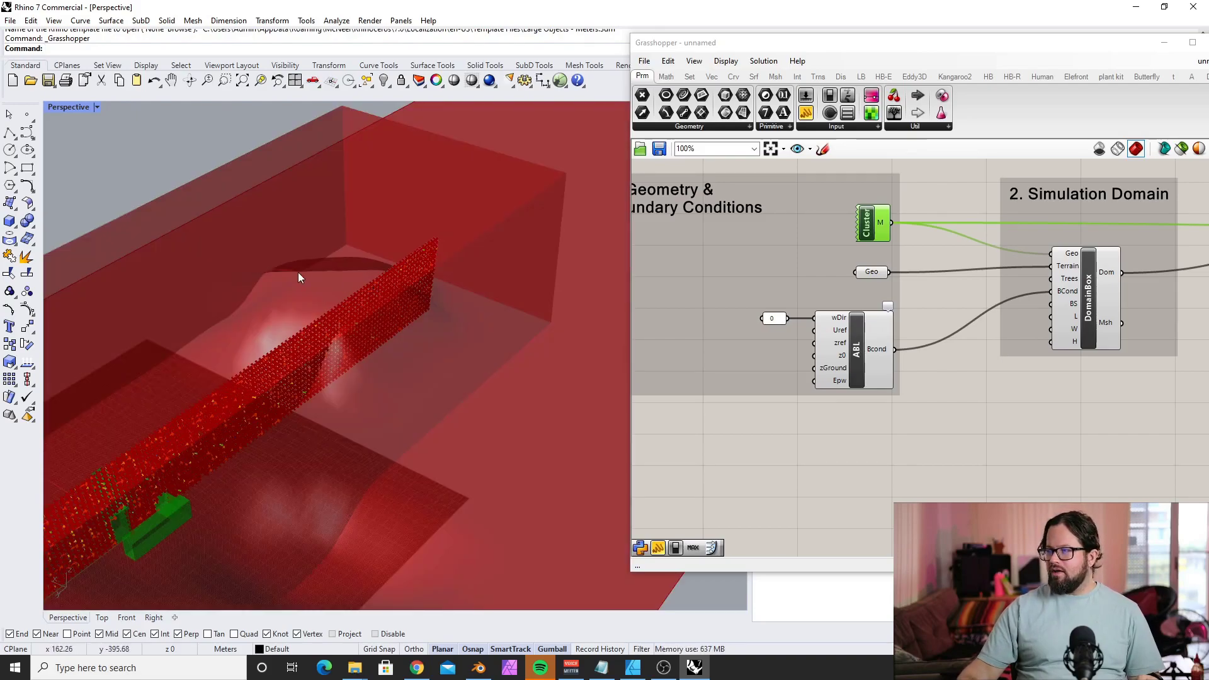
{"action": "scroll", "coordinate": [297, 272], "scroll_direction": "down", "scroll_amount": 3}
{"action": "scroll", "coordinate": [870, 255], "scroll_direction": "down", "scroll_amount": 2}
{"action": "left_click", "coordinate": [819, 357]}
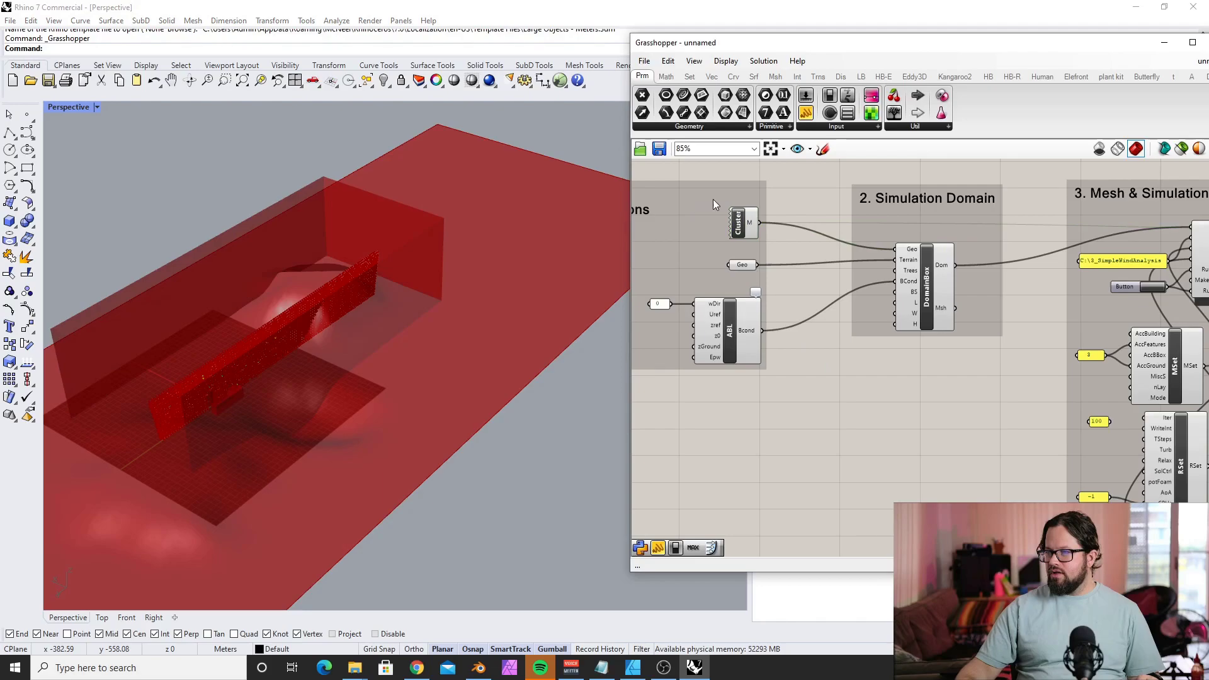
{"action": "right_click_drag", "start_coordinate": [668, 279], "coordinate": [783, 304]}
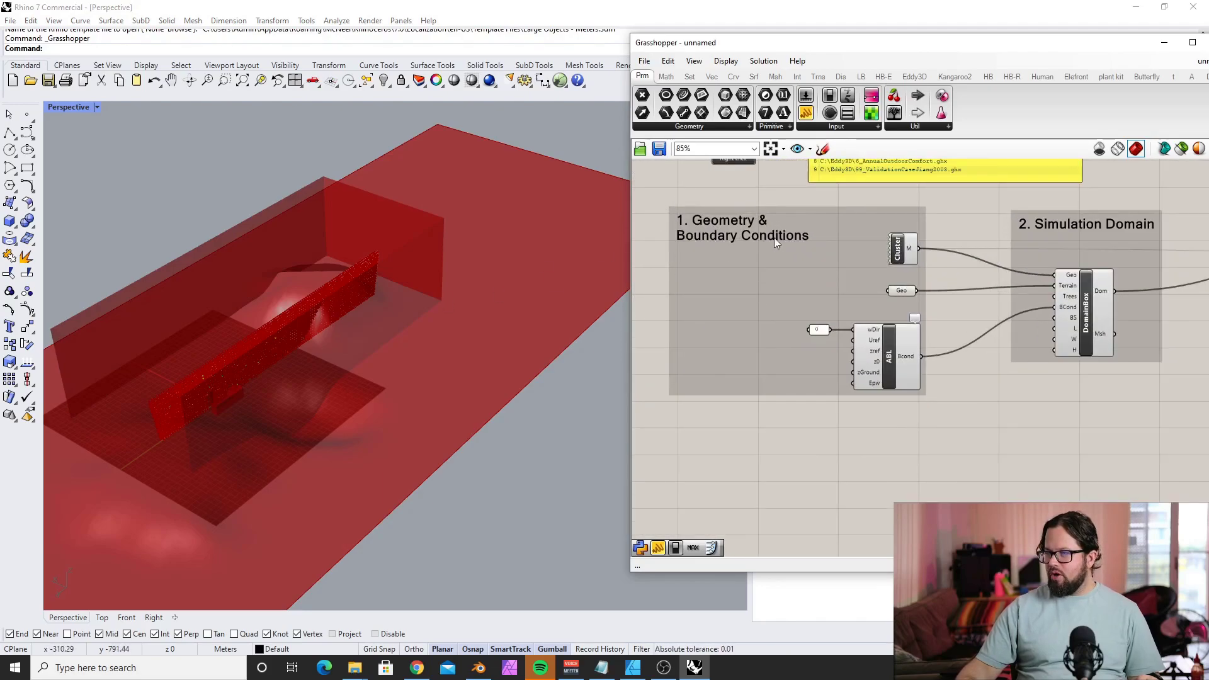
{"action": "scroll", "coordinate": [860, 252], "scroll_direction": "up", "scroll_amount": 3}
Preview the Cluster's green building boxes, then the terrain surface held by the Geo parameter.
{"action": "left_click", "coordinate": [860, 243]}
{"action": "right_click_drag", "start_coordinate": [281, 346], "coordinate": [379, 263]}
{"action": "left_click", "coordinate": [850, 329]}
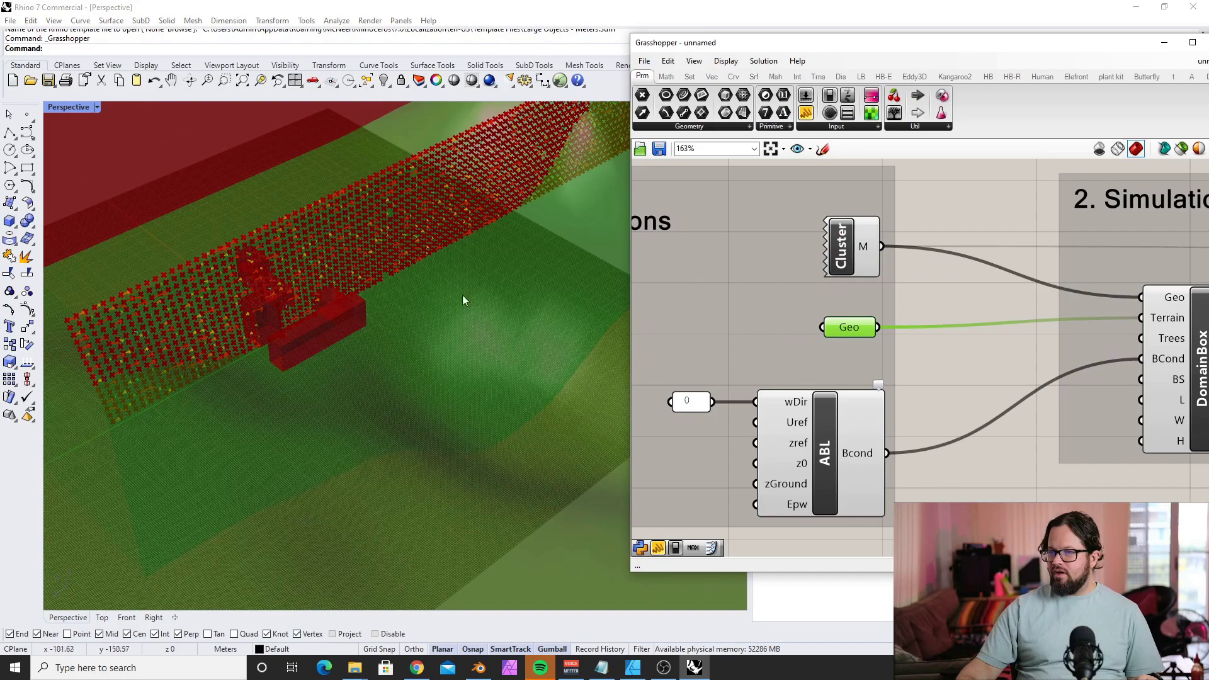
{"action": "mouse_move", "coordinate": [447, 293]}
{"action": "right_mouse_down"}
{"action": "mouse_move", "coordinate": [346, 296]}
{"action": "mouse_move", "coordinate": [421, 253]}
{"action": "mouse_move", "coordinate": [298, 270]}
{"action": "mouse_move", "coordinate": [399, 343]}
{"action": "mouse_move", "coordinate": [351, 349]}
{"action": "mouse_move", "coordinate": [466, 300]}
{"action": "right_mouse_up"}
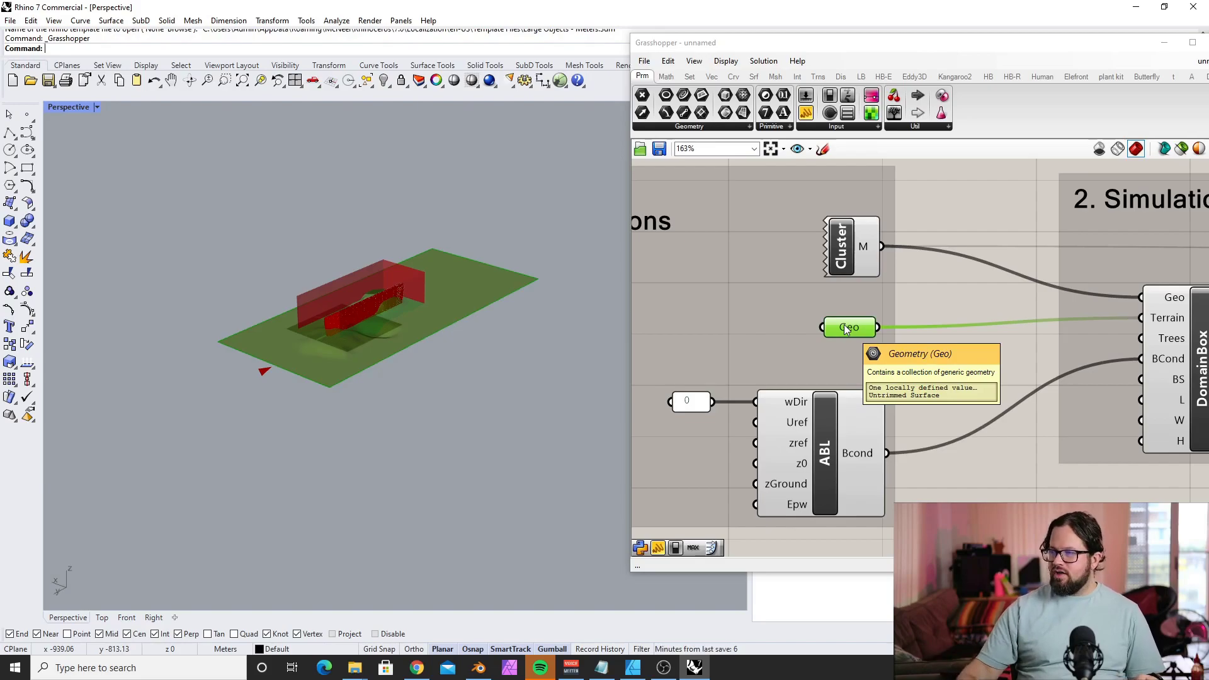
{"action": "right_click", "coordinate": [846, 328]}
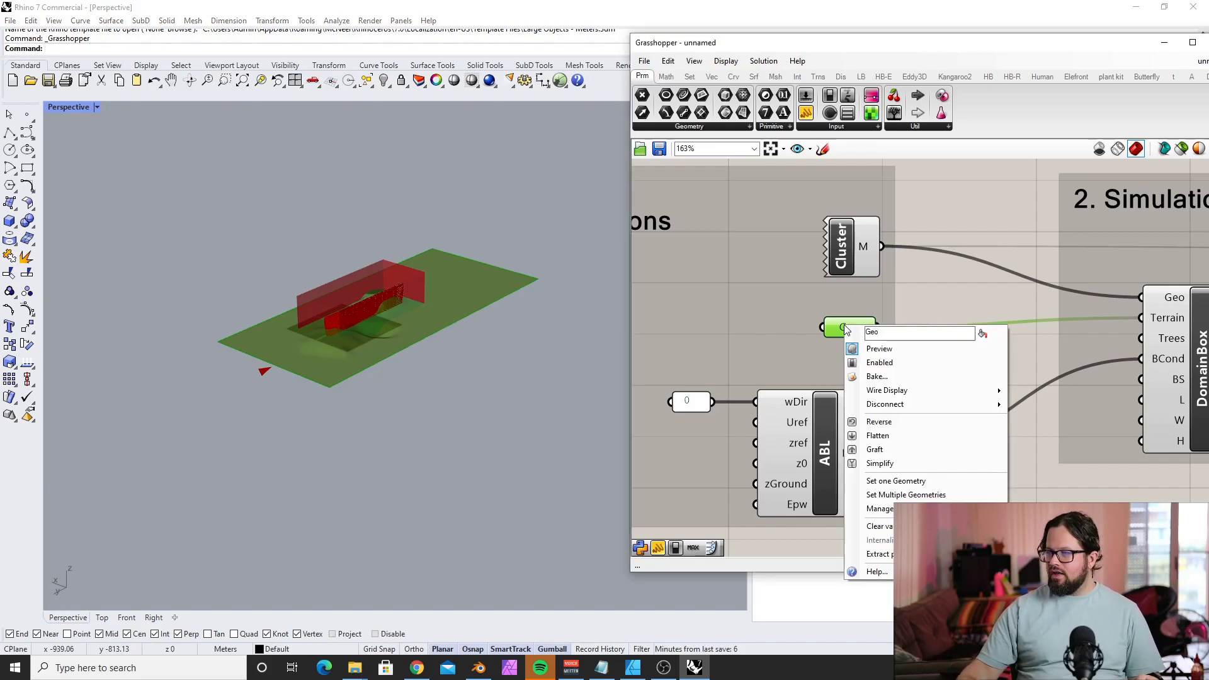
{"action": "left_click", "coordinate": [875, 527]}
{"action": "scroll", "coordinate": [845, 340], "scroll_direction": "up", "scroll_amount": 2}
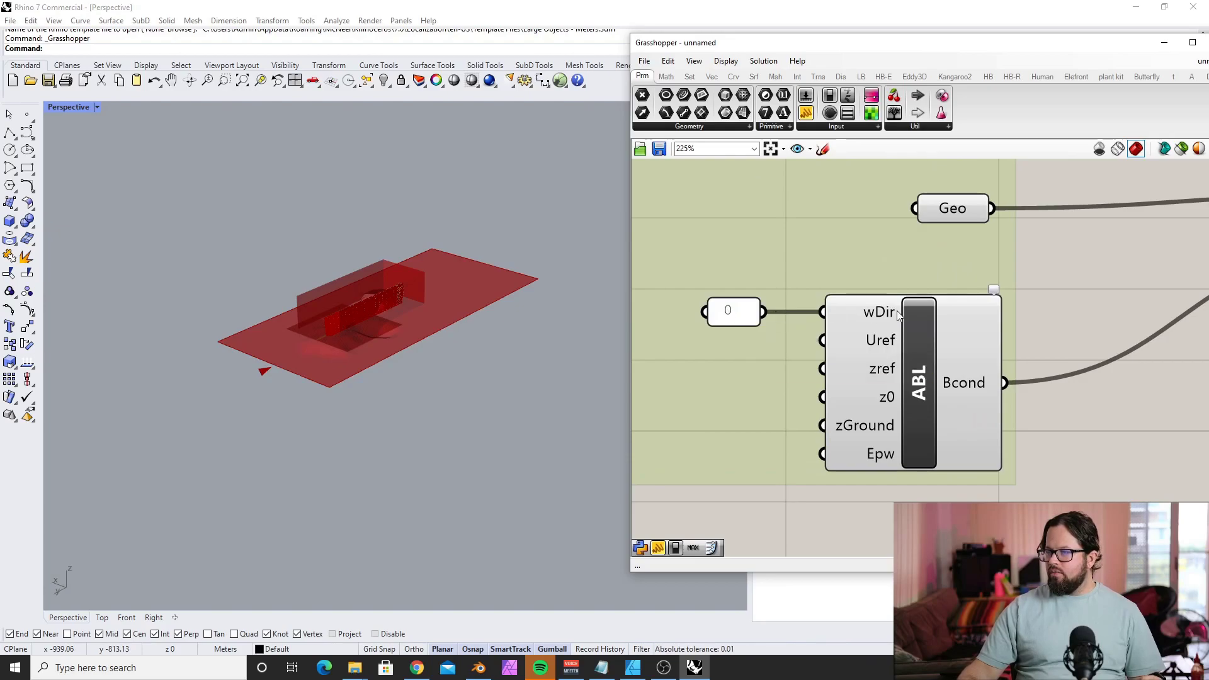
{"action": "double_click", "coordinate": [731, 311]}
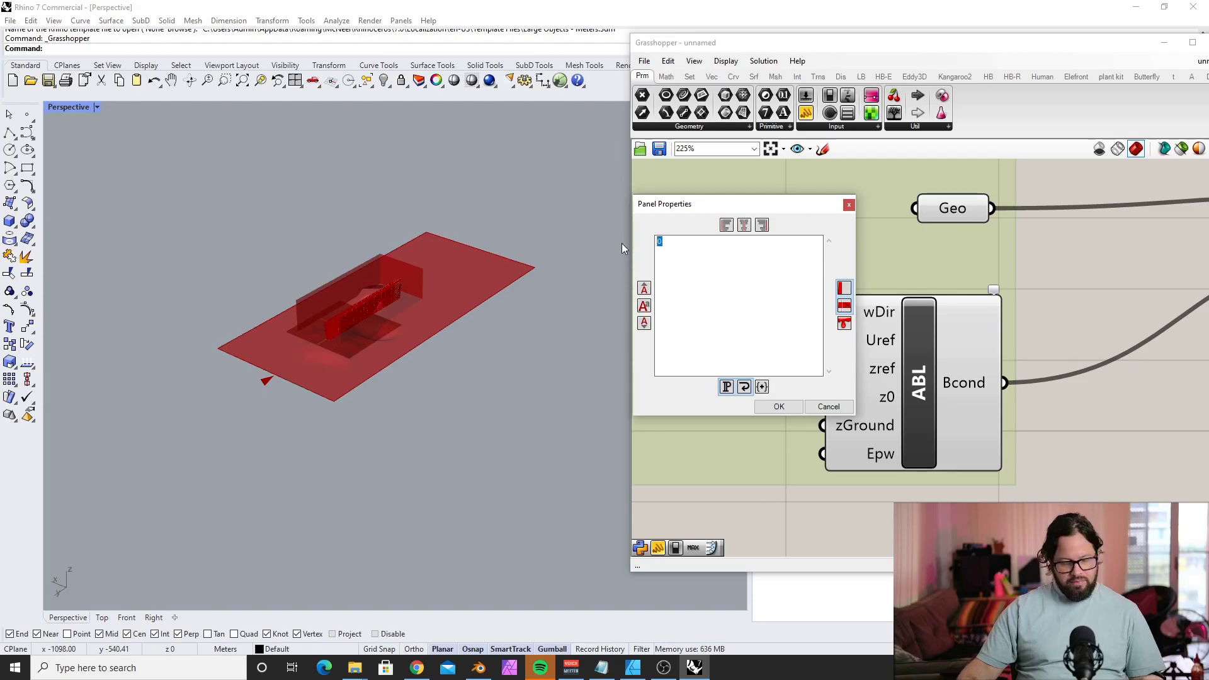
{"action": "type", "text": "10"}
{"action": "key", "text": "Return"}
{"action": "right_click_drag", "start_coordinate": [372, 375], "coordinate": [361, 275]}
{"action": "scroll", "coordinate": [324, 305], "scroll_direction": "up", "scroll_amount": 5}
{"action": "scroll", "coordinate": [324, 305], "scroll_direction": "down", "scroll_amount": 5}
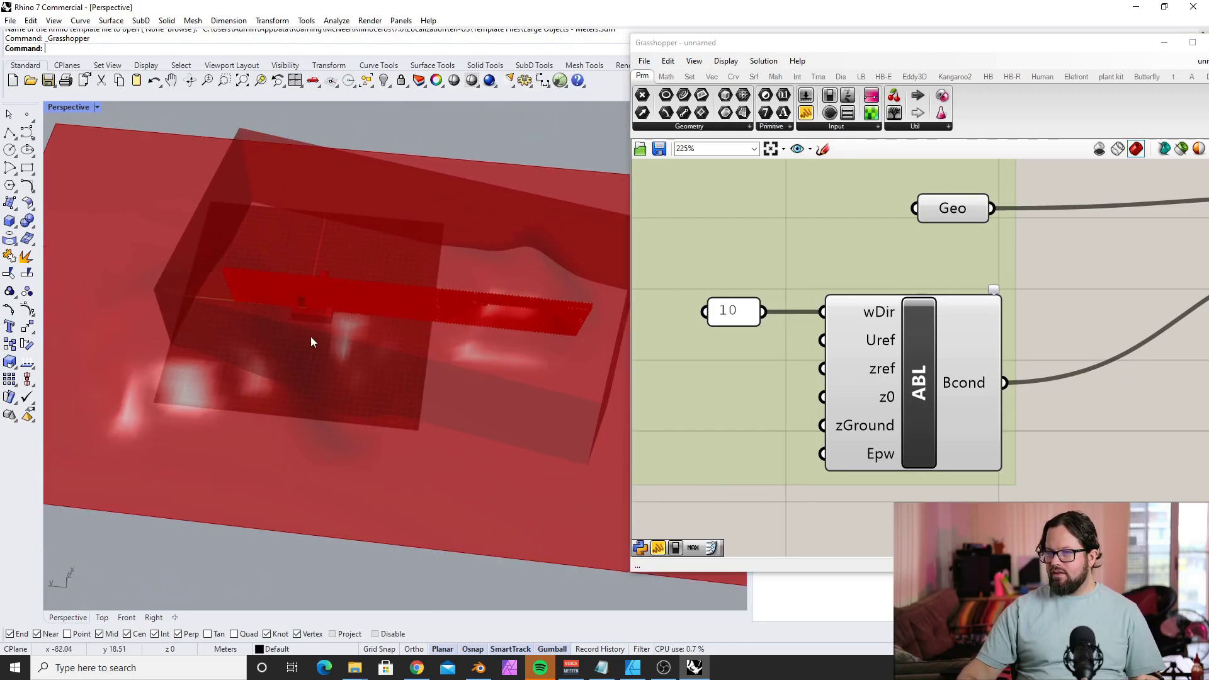
{"action": "scroll", "coordinate": [314, 337], "scroll_direction": "down", "scroll_amount": 2}
{"action": "right_click_drag", "start_coordinate": [302, 315], "coordinate": [353, 378]}
{"action": "double_click", "coordinate": [730, 311]}
{"action": "key", "text": "ctrl+a"}
{"action": "type", "text": "0"}
{"action": "left_click", "coordinate": [775, 410]}
{"action": "scroll", "coordinate": [719, 368], "scroll_direction": "down", "scroll_amount": 2}
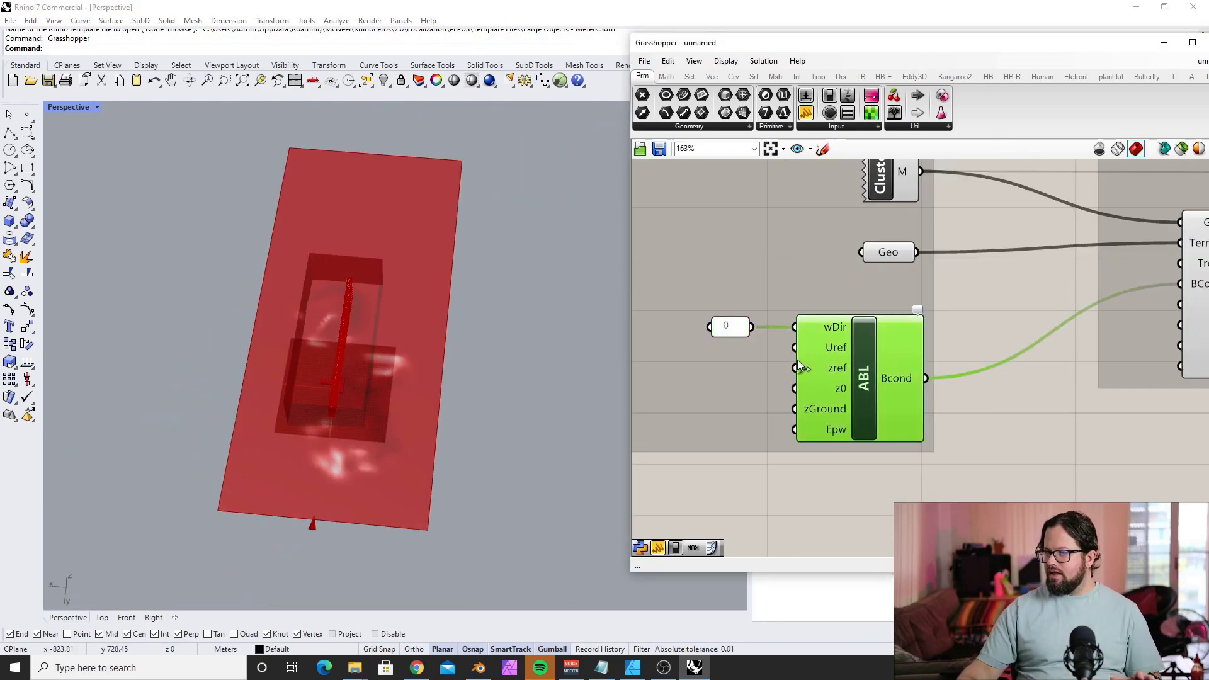
{"action": "scroll", "coordinate": [799, 356], "scroll_direction": "down", "scroll_amount": 1}
{"action": "left_click", "coordinate": [956, 455]}
{"action": "right_click", "coordinate": [868, 345]}
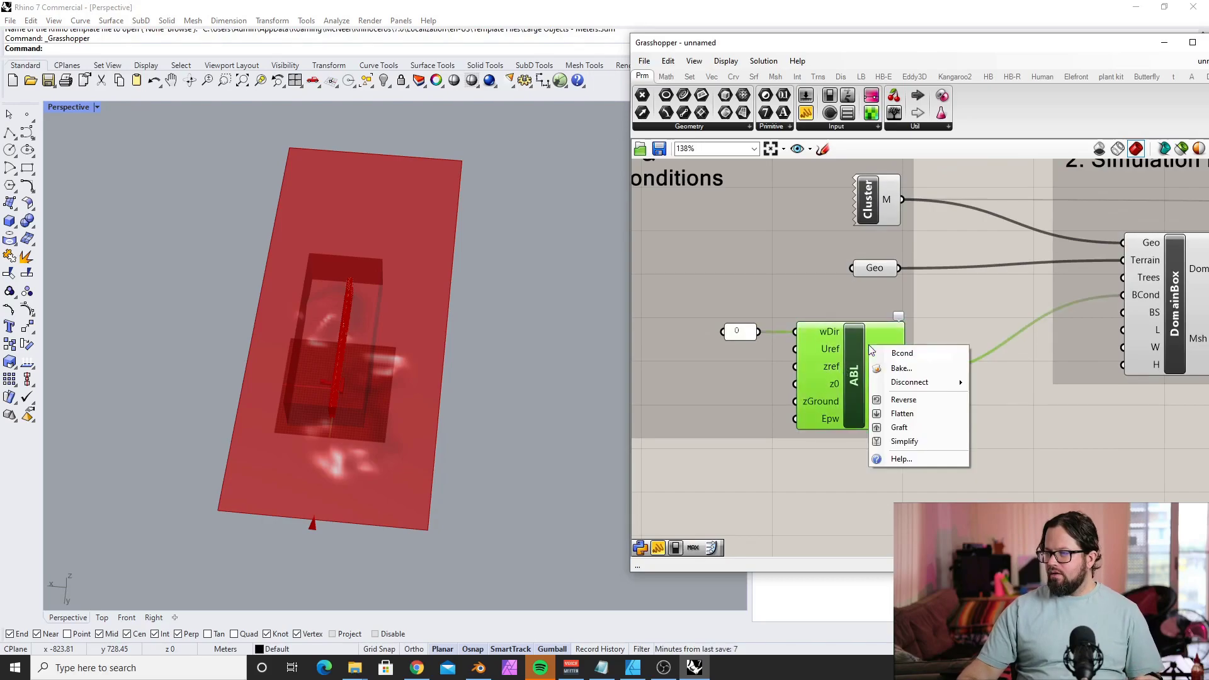
{"action": "left_click", "coordinate": [894, 405]}
{"action": "scroll", "coordinate": [774, 412], "scroll_direction": "down", "scroll_amount": 1}
{"action": "scroll", "coordinate": [801, 291], "scroll_direction": "down", "scroll_amount": 6}
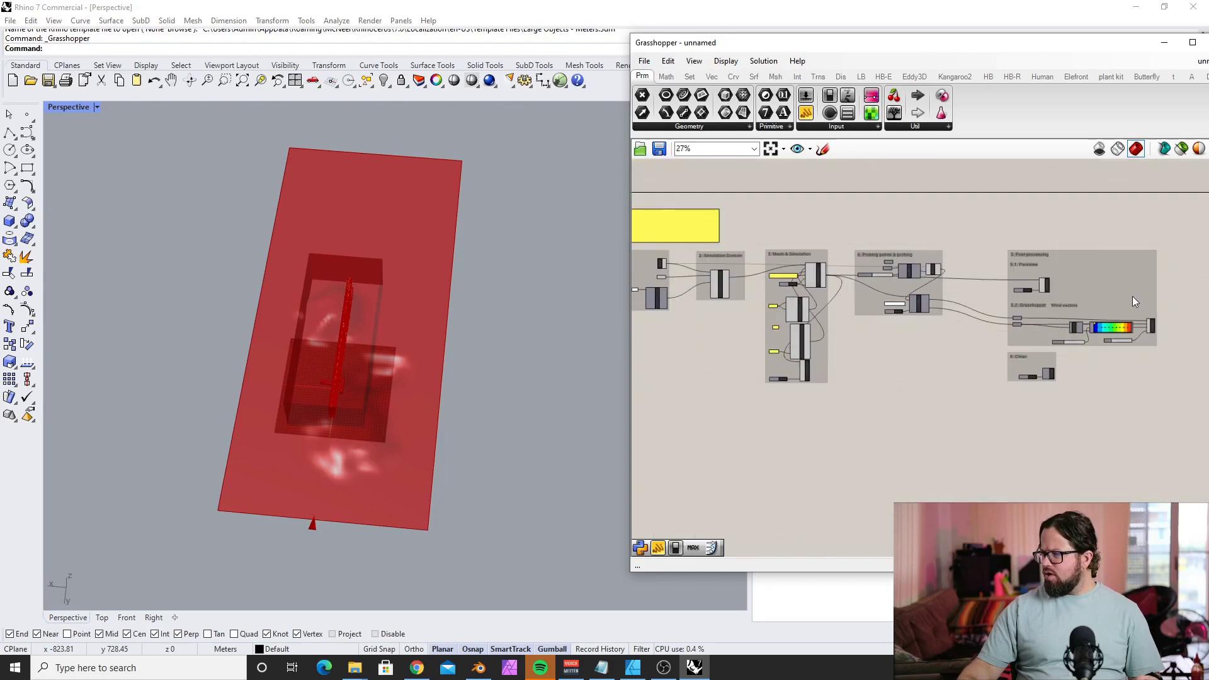
Preview the DomainBox simulation domain in the Rhino view.
{"action": "scroll", "coordinate": [686, 265], "scroll_direction": "up", "scroll_amount": 7}
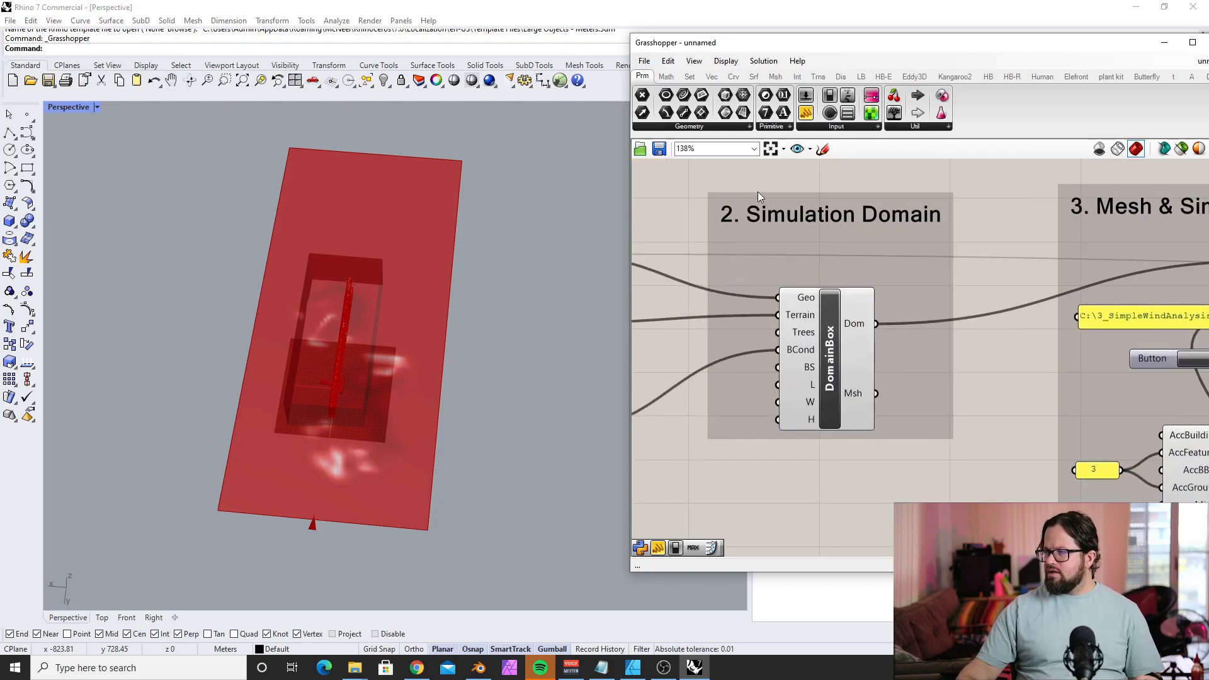
{"action": "left_click", "coordinate": [828, 325]}
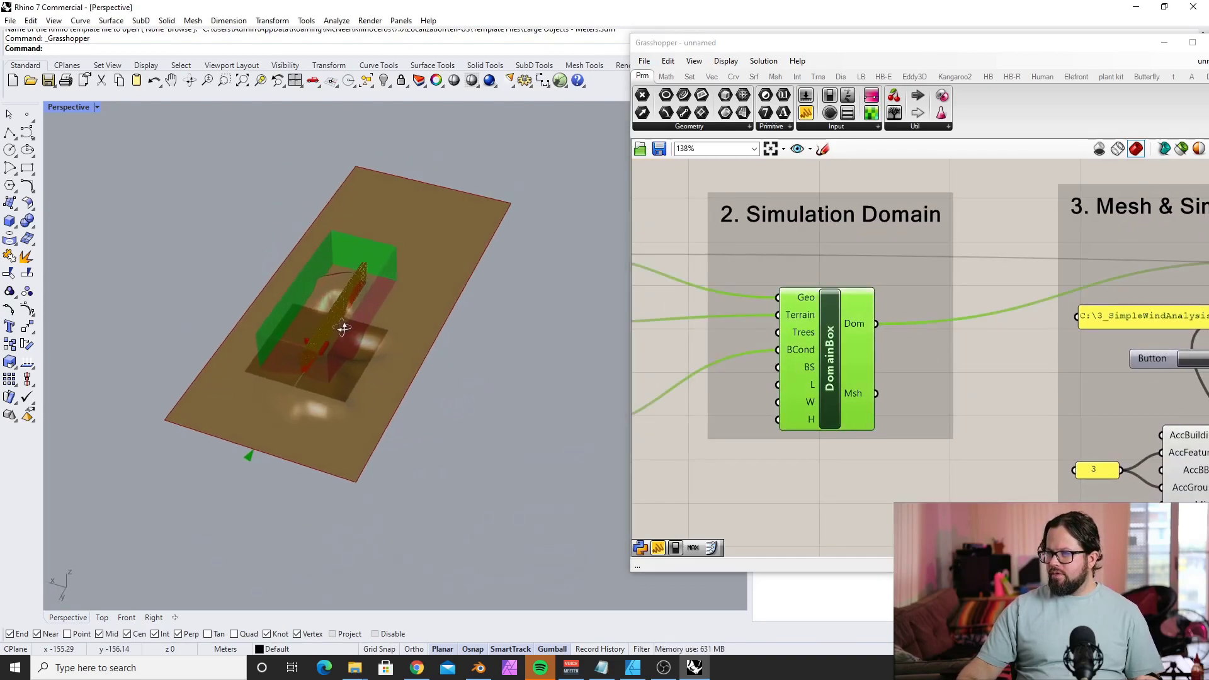
{"action": "scroll", "coordinate": [834, 309], "scroll_direction": "up", "scroll_amount": 2}
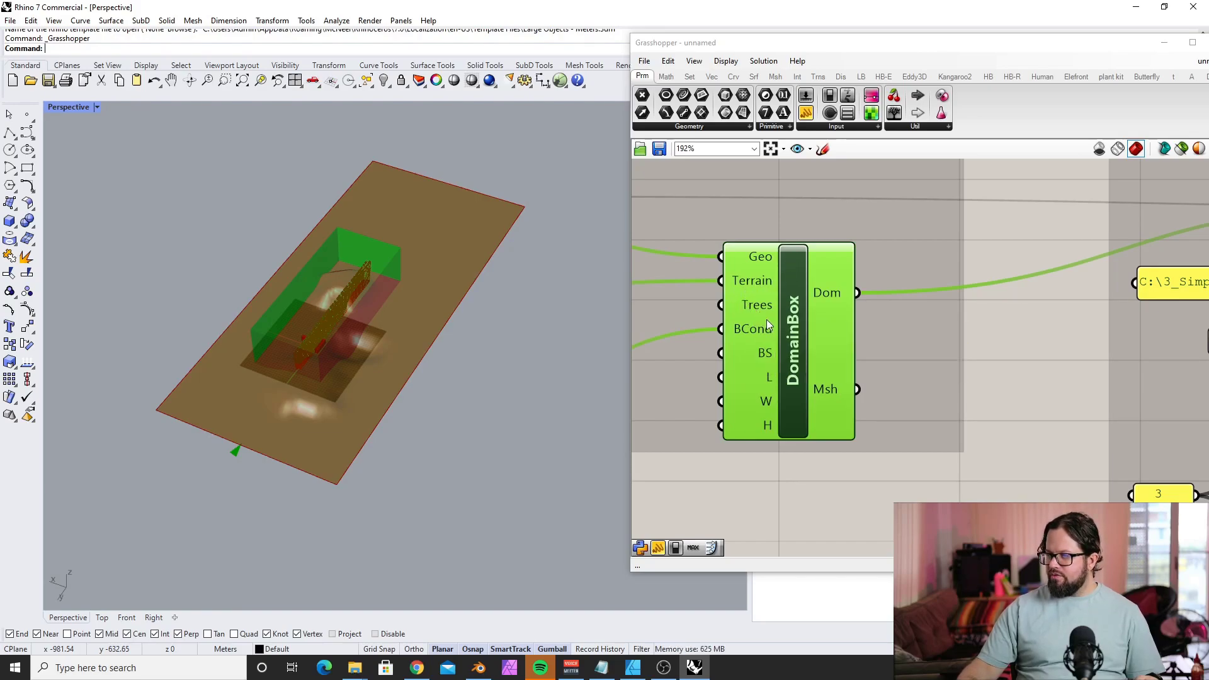
{"action": "scroll", "coordinate": [766, 319], "scroll_direction": "down", "scroll_amount": 5}
{"action": "scroll", "coordinate": [965, 360], "scroll_direction": "up", "scroll_amount": 5}
{"action": "scroll", "coordinate": [961, 332], "scroll_direction": "down", "scroll_amount": 2}
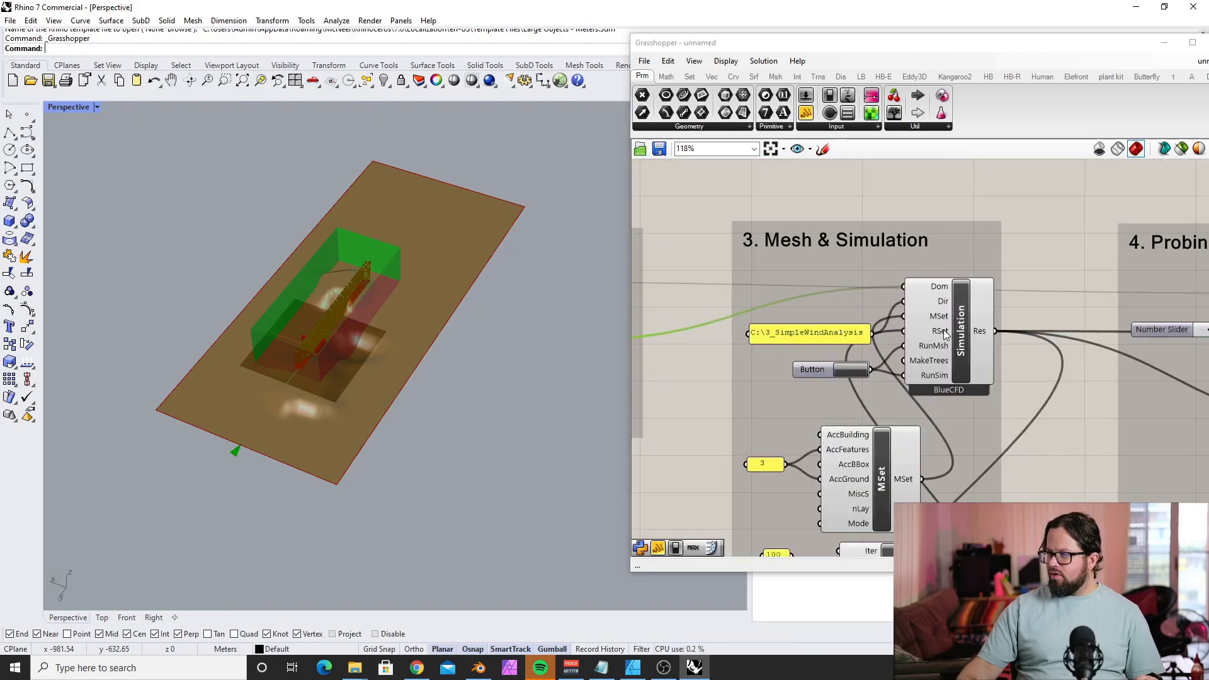
{"action": "scroll", "coordinate": [943, 330], "scroll_direction": "up", "scroll_amount": 1}
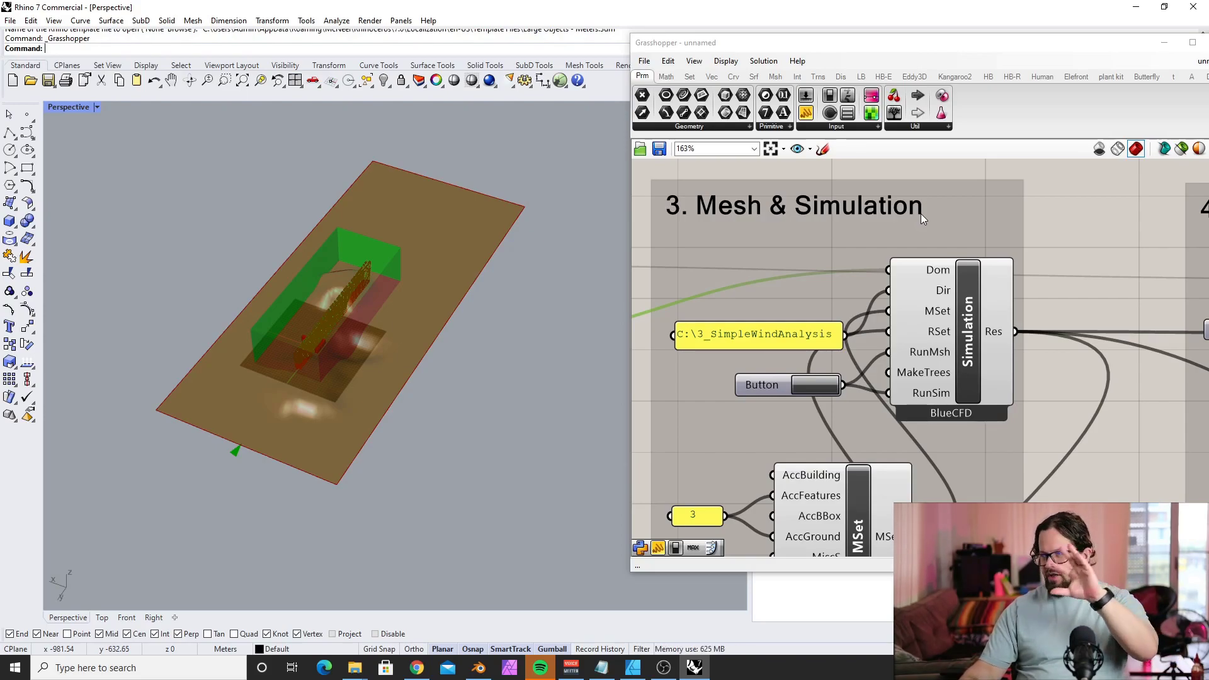
{"action": "scroll", "coordinate": [945, 269], "scroll_direction": "down", "scroll_amount": 2}
{"action": "scroll", "coordinate": [962, 323], "scroll_direction": "up", "scroll_amount": 2}
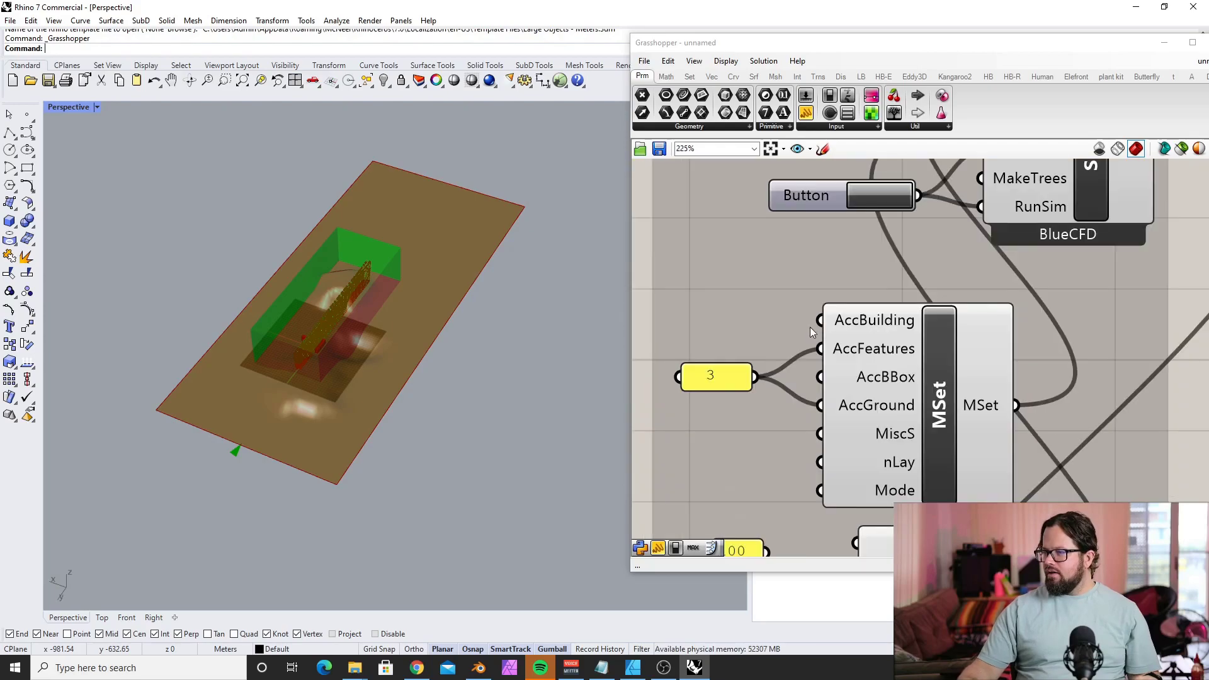
{"action": "scroll", "coordinate": [810, 327], "scroll_direction": "down", "scroll_amount": 2}
{"action": "scroll", "coordinate": [818, 327], "scroll_direction": "up", "scroll_amount": 2}
Inspect the MSet mesh settings component and its neighbouring solver settings.
{"action": "left_click", "coordinate": [887, 368]}
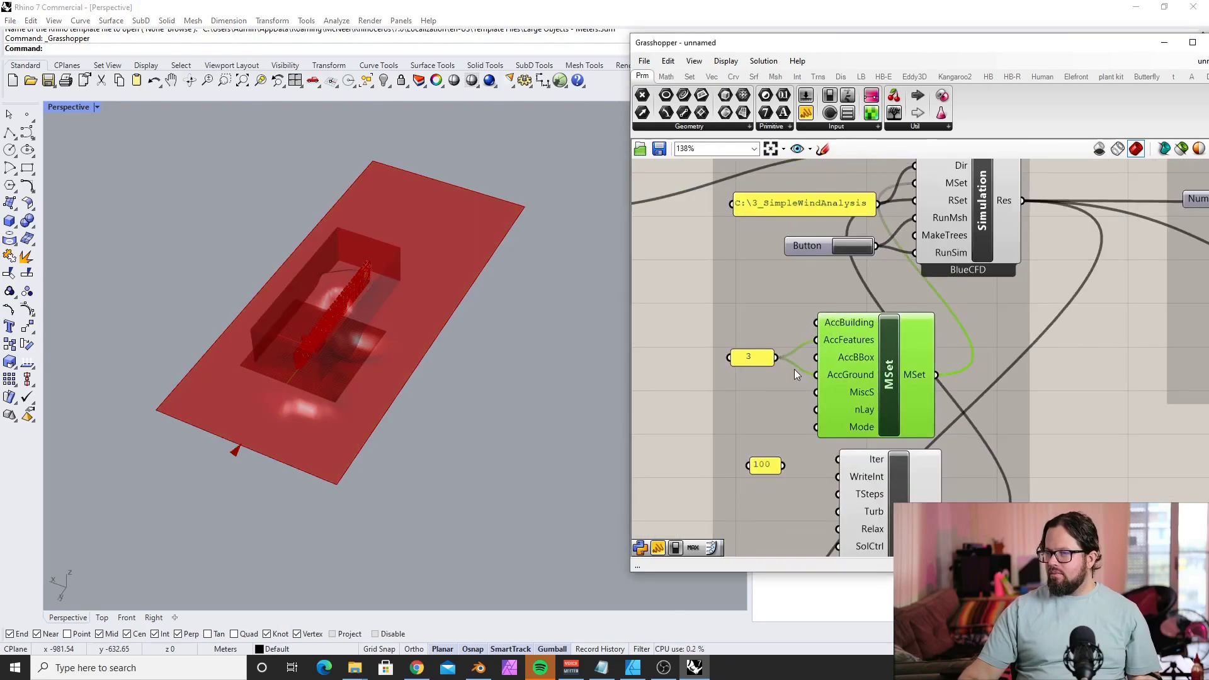
{"action": "scroll", "coordinate": [794, 369], "scroll_direction": "down", "scroll_amount": 3}
{"action": "scroll", "coordinate": [855, 461], "scroll_direction": "up", "scroll_amount": 3}
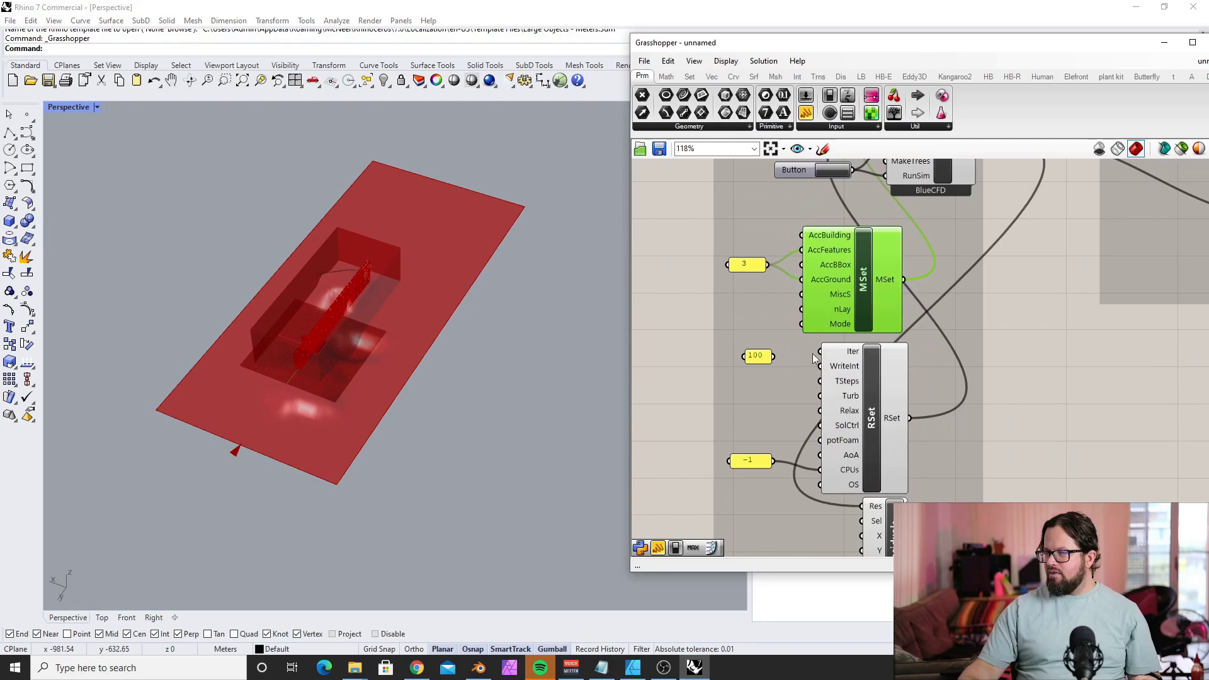
{"action": "scroll", "coordinate": [827, 357], "scroll_direction": "down", "scroll_amount": 2}
{"action": "scroll", "coordinate": [867, 435], "scroll_direction": "up", "scroll_amount": 2}
{"action": "scroll", "coordinate": [868, 436], "scroll_direction": "down", "scroll_amount": 3}
{"action": "scroll", "coordinate": [869, 243], "scroll_direction": "up", "scroll_amount": 1}
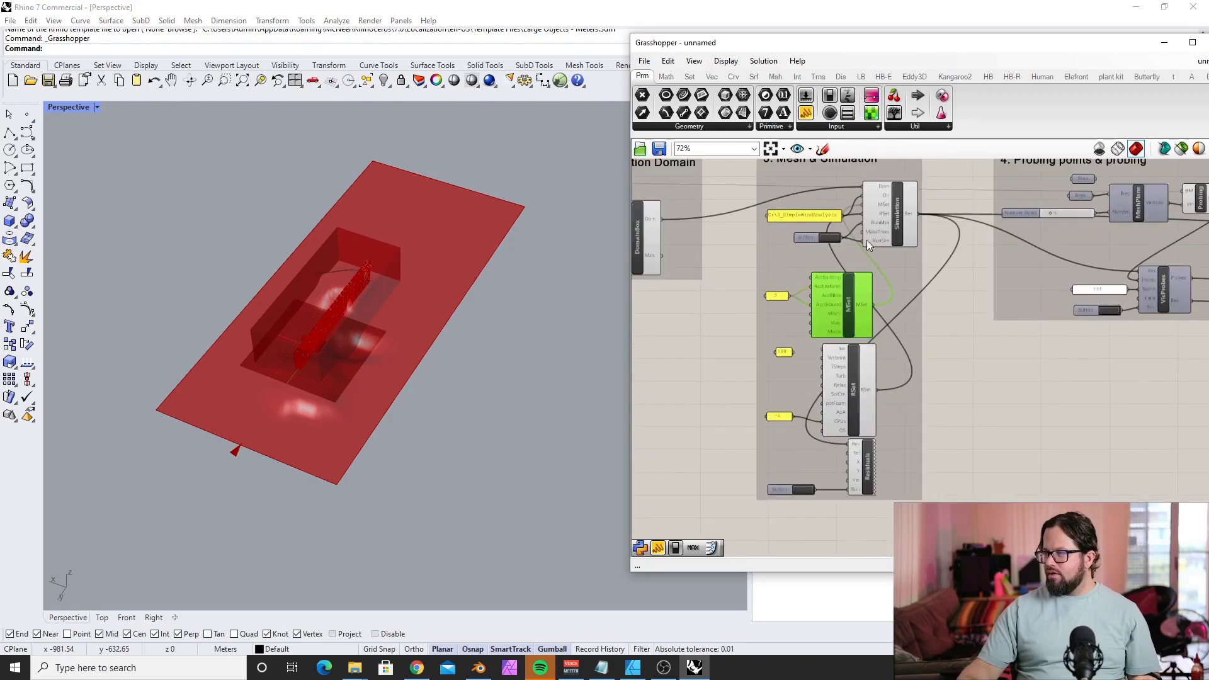
{"action": "scroll", "coordinate": [867, 489], "scroll_direction": "up", "scroll_amount": 3}
{"action": "scroll", "coordinate": [856, 390], "scroll_direction": "up", "scroll_amount": 2}
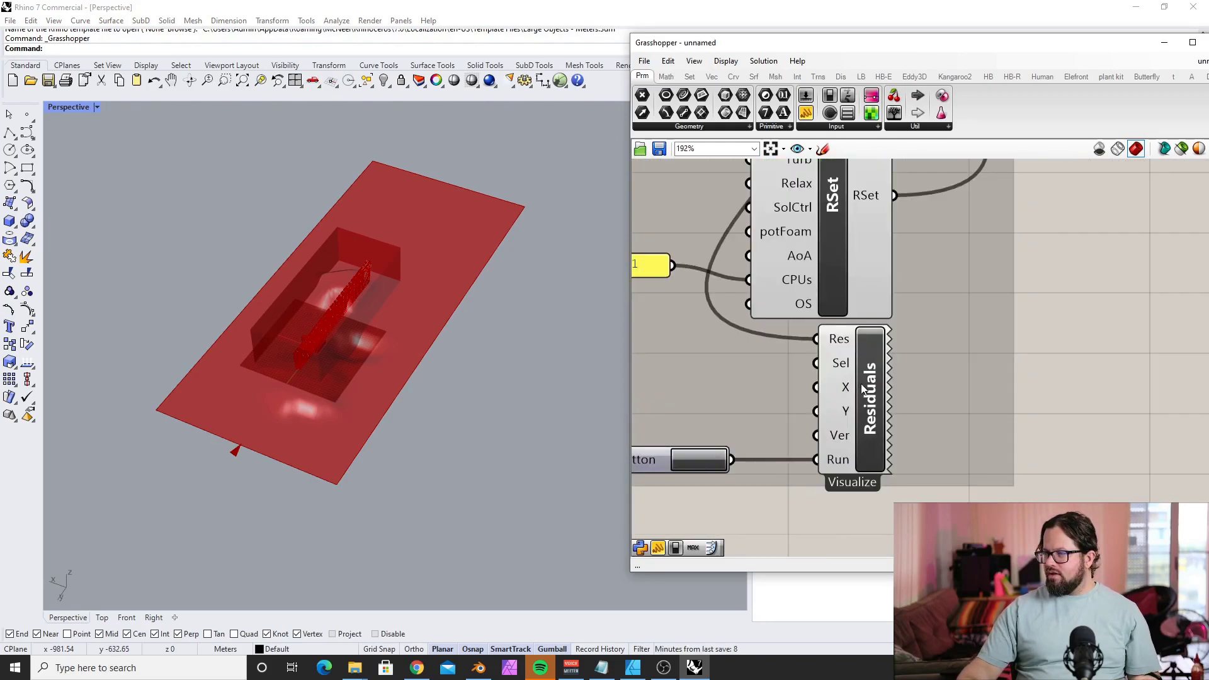
{"action": "scroll", "coordinate": [863, 388], "scroll_direction": "down", "scroll_amount": 4}
{"action": "scroll", "coordinate": [788, 291], "scroll_direction": "up", "scroll_amount": 2}
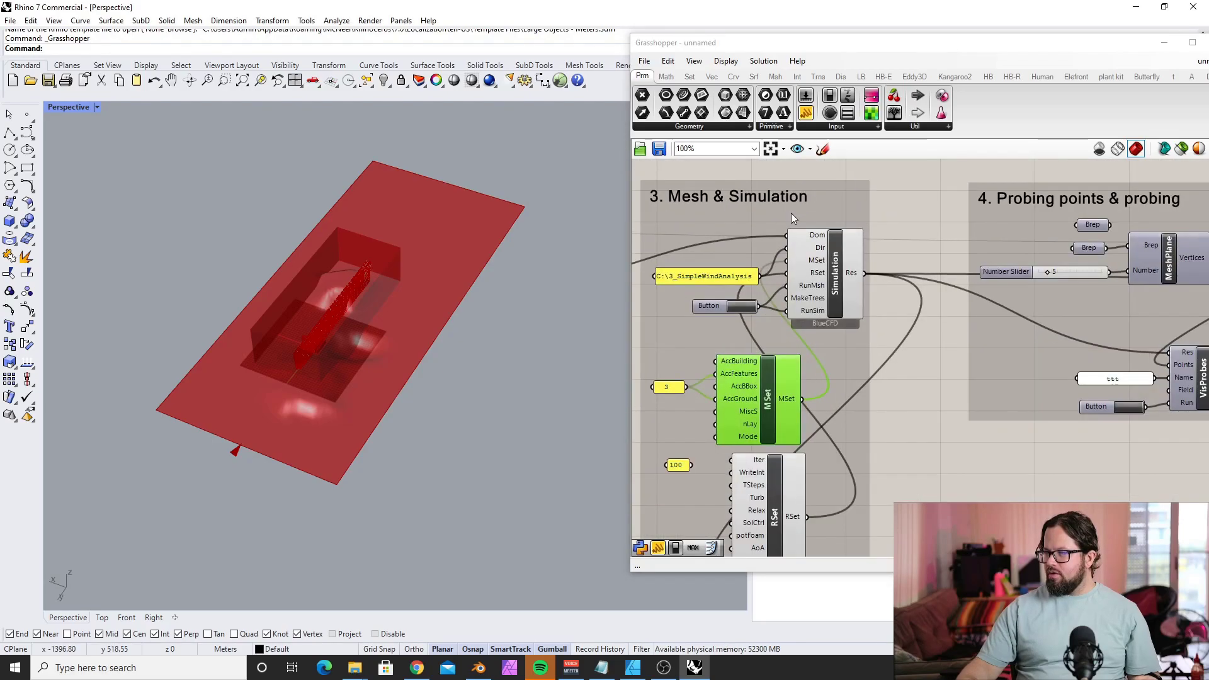
{"action": "scroll", "coordinate": [740, 433], "scroll_direction": "down", "scroll_amount": 2}
Launch the residuals plot from the Button on Residuals Run, then inspect the Residuals component.
{"action": "left_click", "coordinate": [740, 433]}
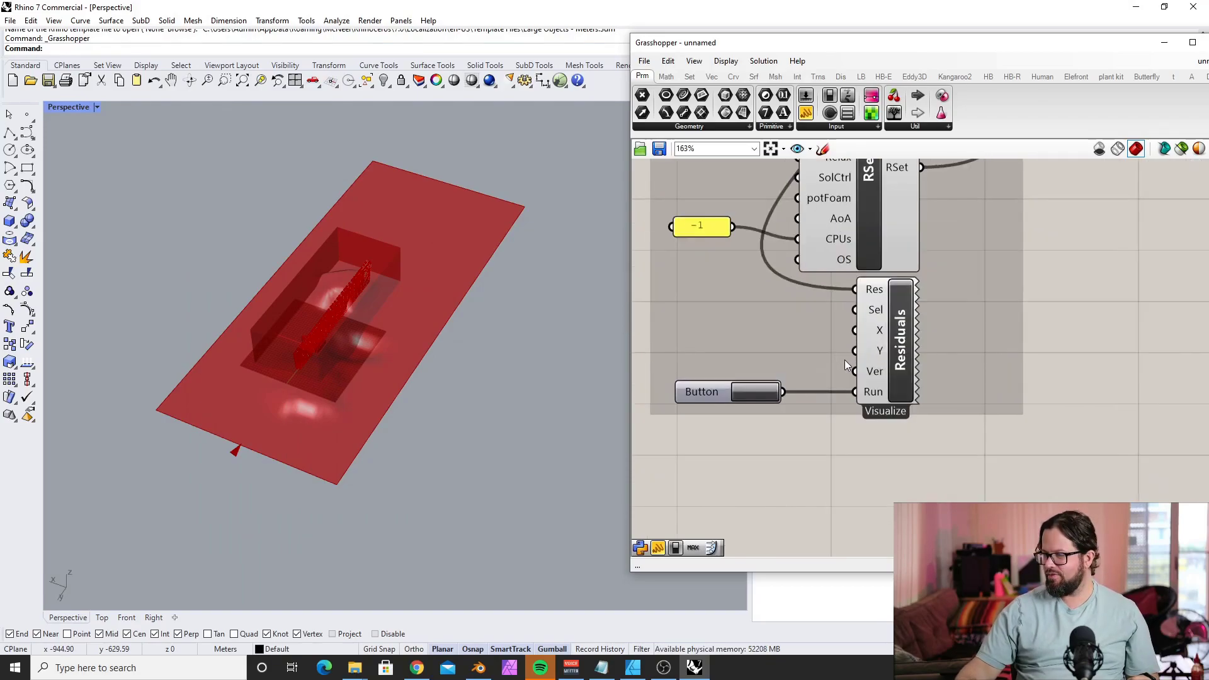
{"action": "scroll", "coordinate": [840, 428], "scroll_direction": "down", "scroll_amount": 5}
{"action": "scroll", "coordinate": [846, 451], "scroll_direction": "up", "scroll_amount": 4}
{"action": "left_click", "coordinate": [875, 378]}
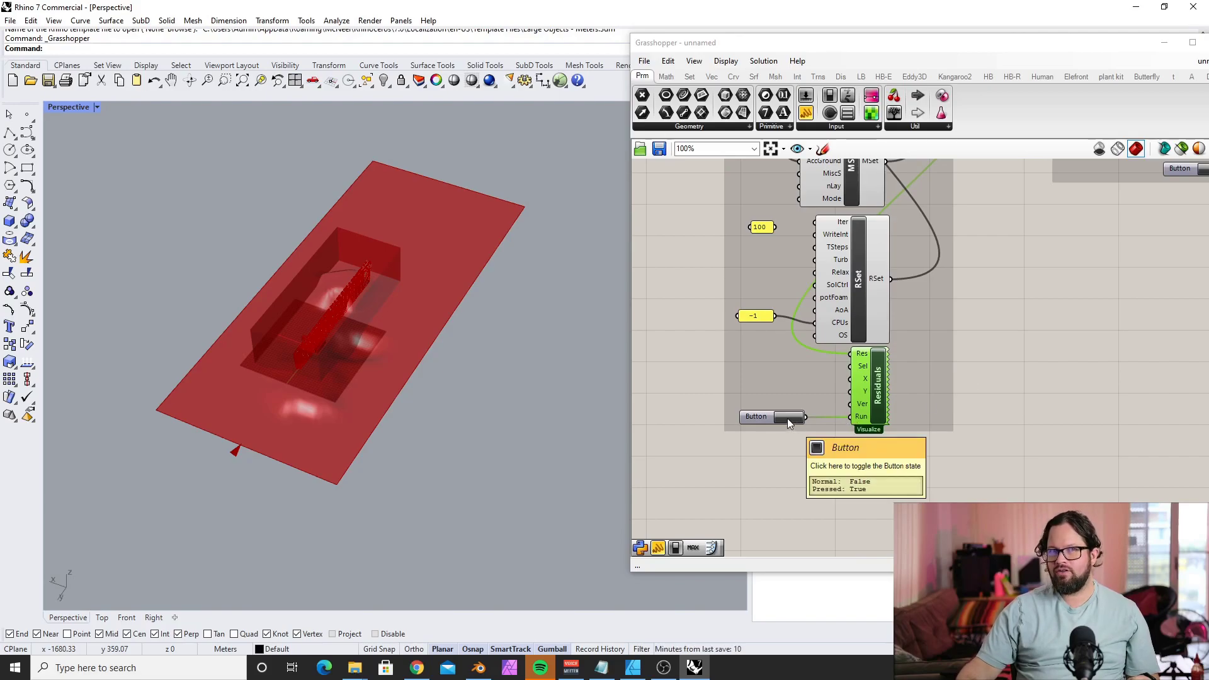
Switch to the engineering.com CFD convergence article and scroll down to its residual values section.
{"action": "key", "text": "alt+Tab"}
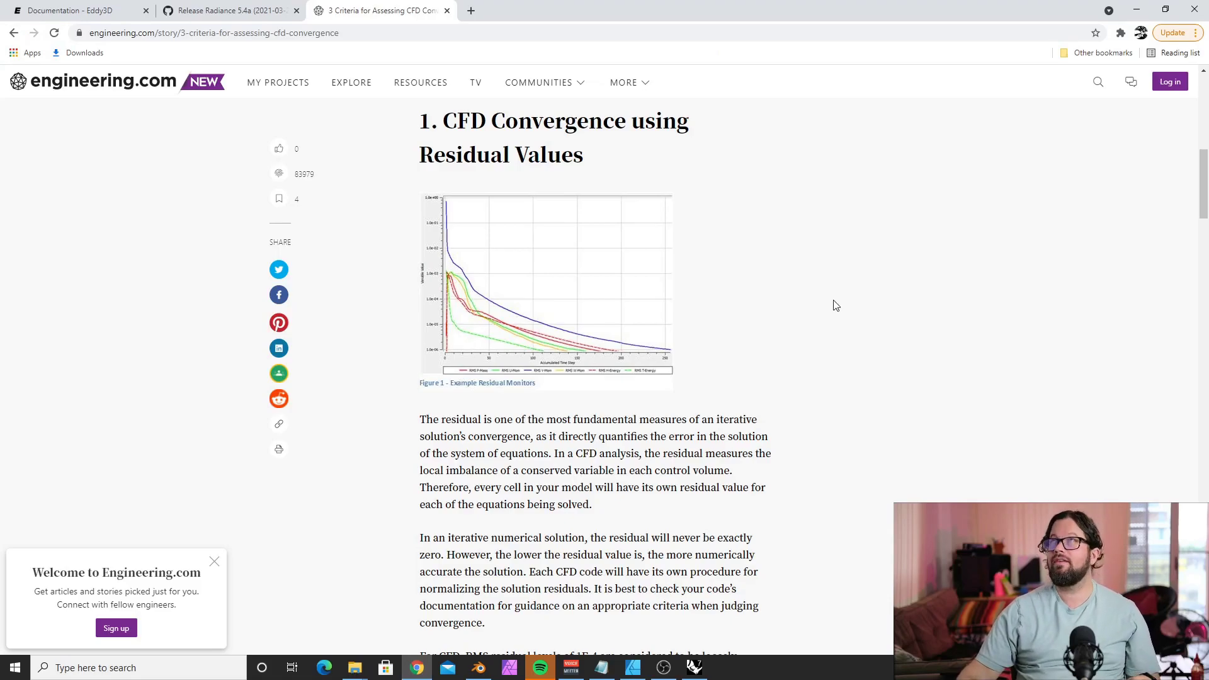
{"action": "scroll", "coordinate": [745, 282], "scroll_direction": "up", "scroll_amount": 4}
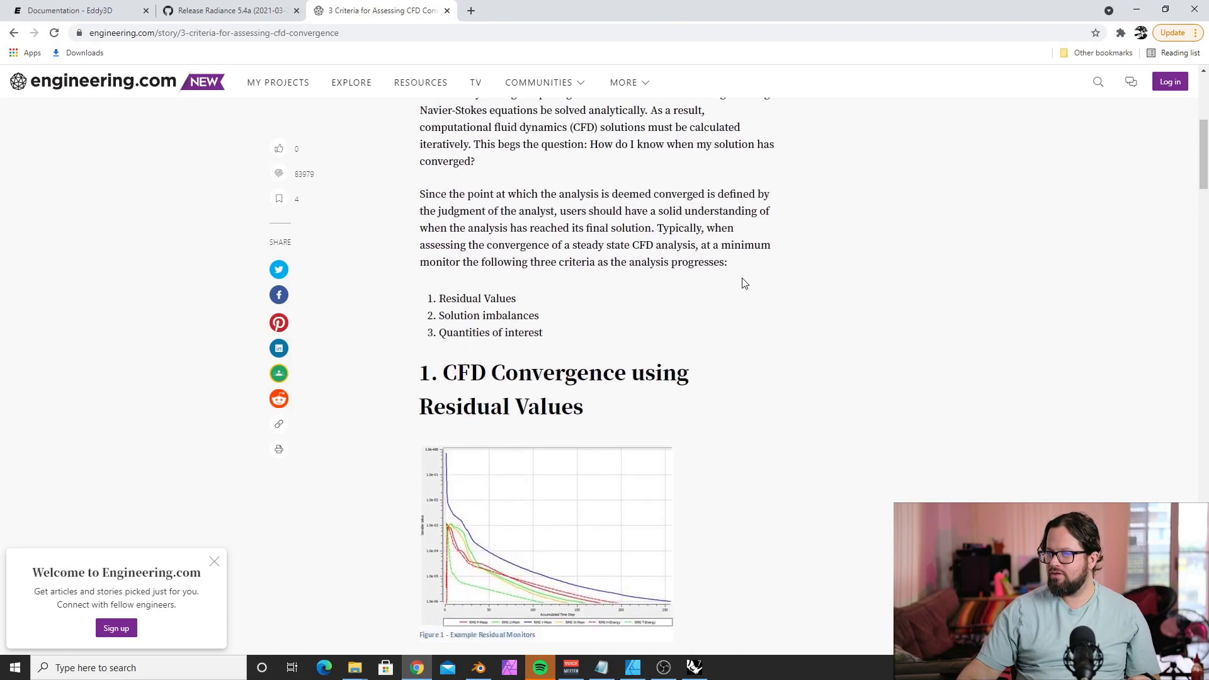
{"action": "scroll", "coordinate": [743, 282], "scroll_direction": "down", "scroll_amount": 3}
{"action": "scroll", "coordinate": [744, 283], "scroll_direction": "up", "scroll_amount": 9}
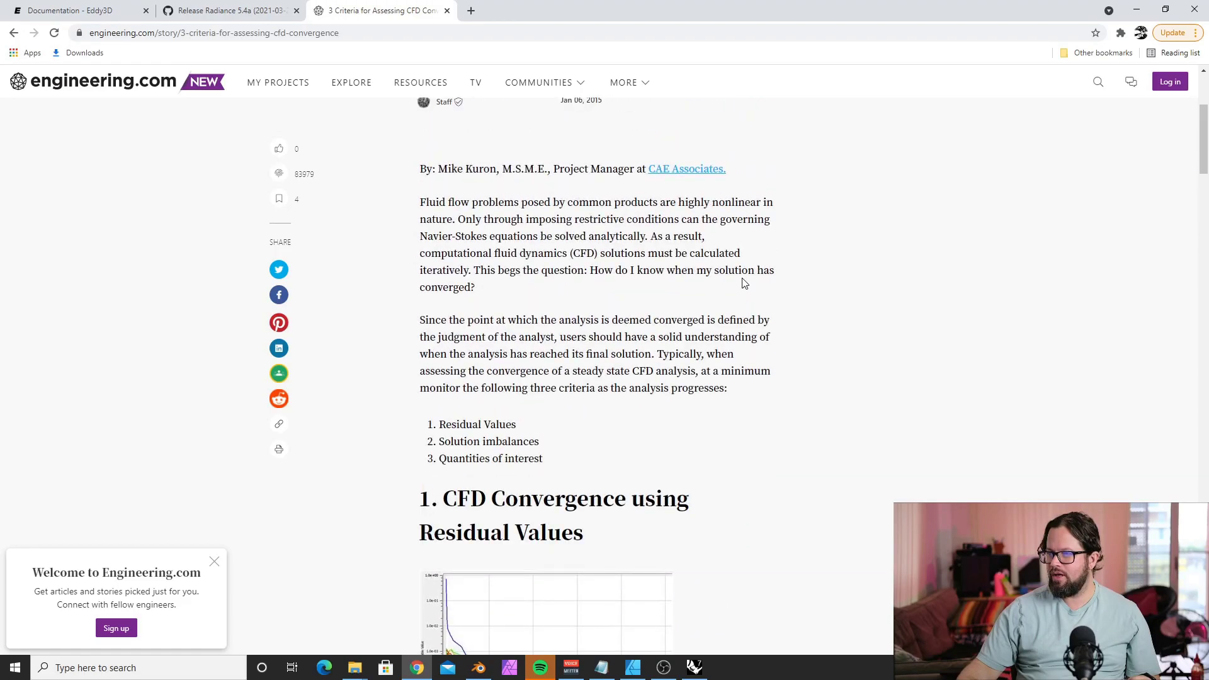
{"action": "scroll", "coordinate": [743, 277], "scroll_direction": "down", "scroll_amount": 3}
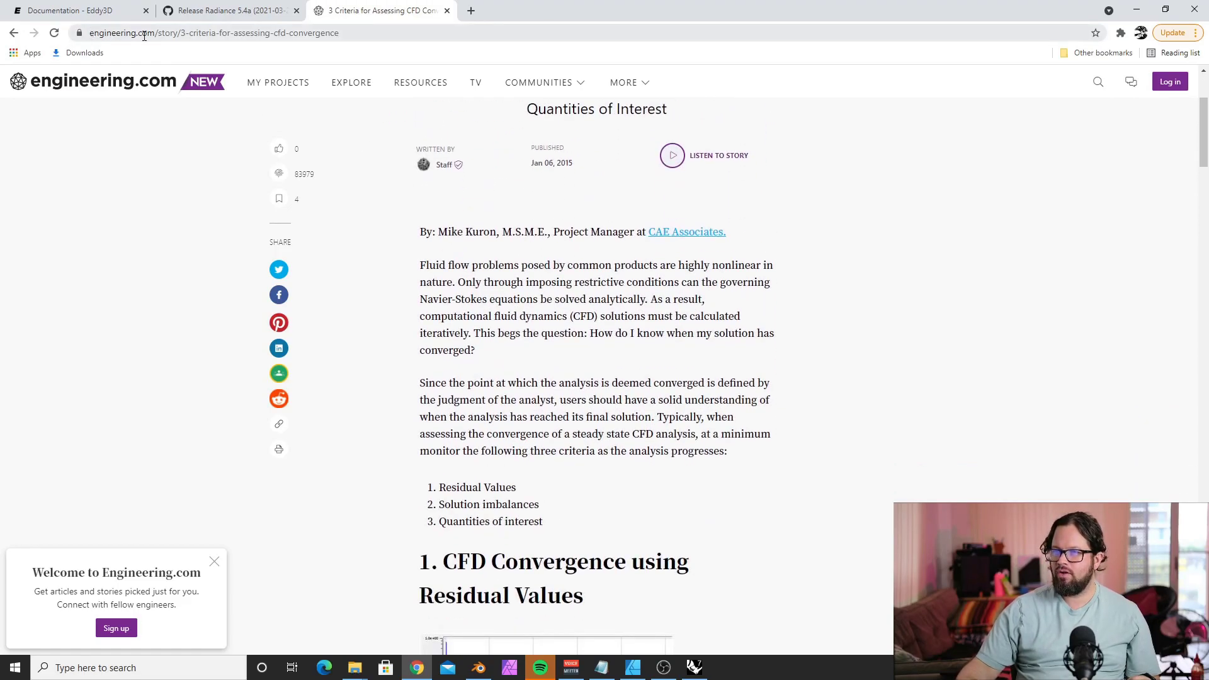
{"action": "scroll", "coordinate": [845, 311], "scroll_direction": "down", "scroll_amount": 9}
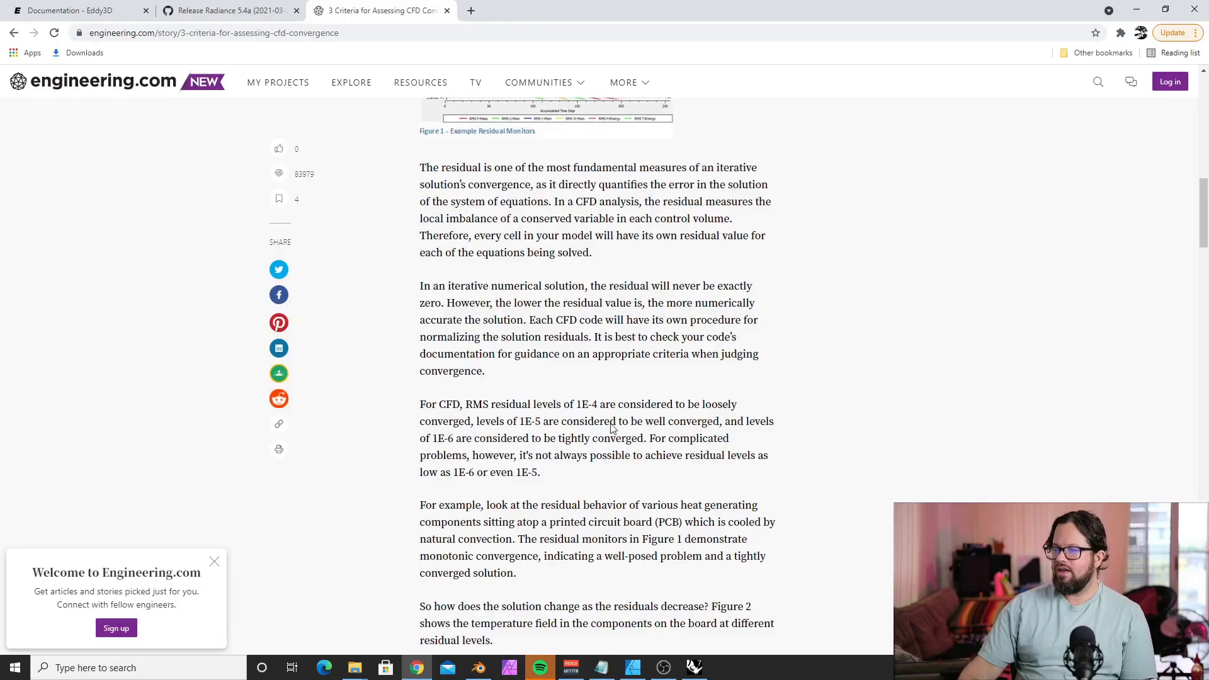
{"action": "scroll", "coordinate": [652, 431], "scroll_direction": "down", "scroll_amount": 3}
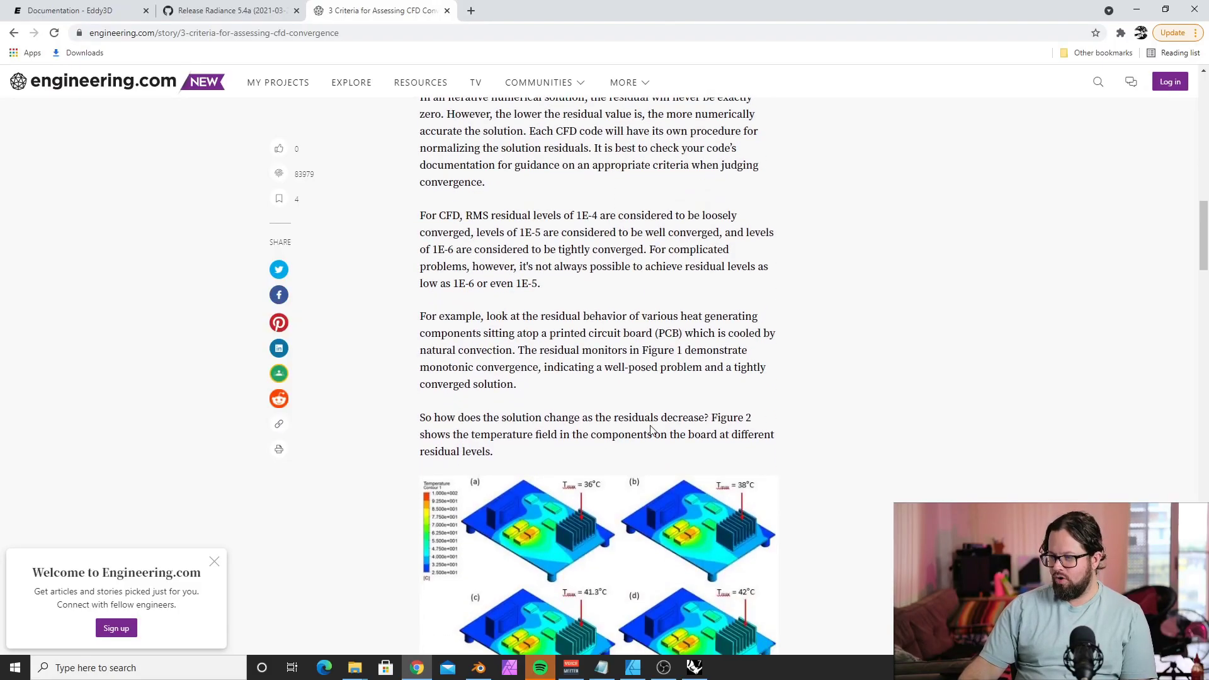
{"action": "scroll", "coordinate": [652, 430], "scroll_direction": "down", "scroll_amount": 5}
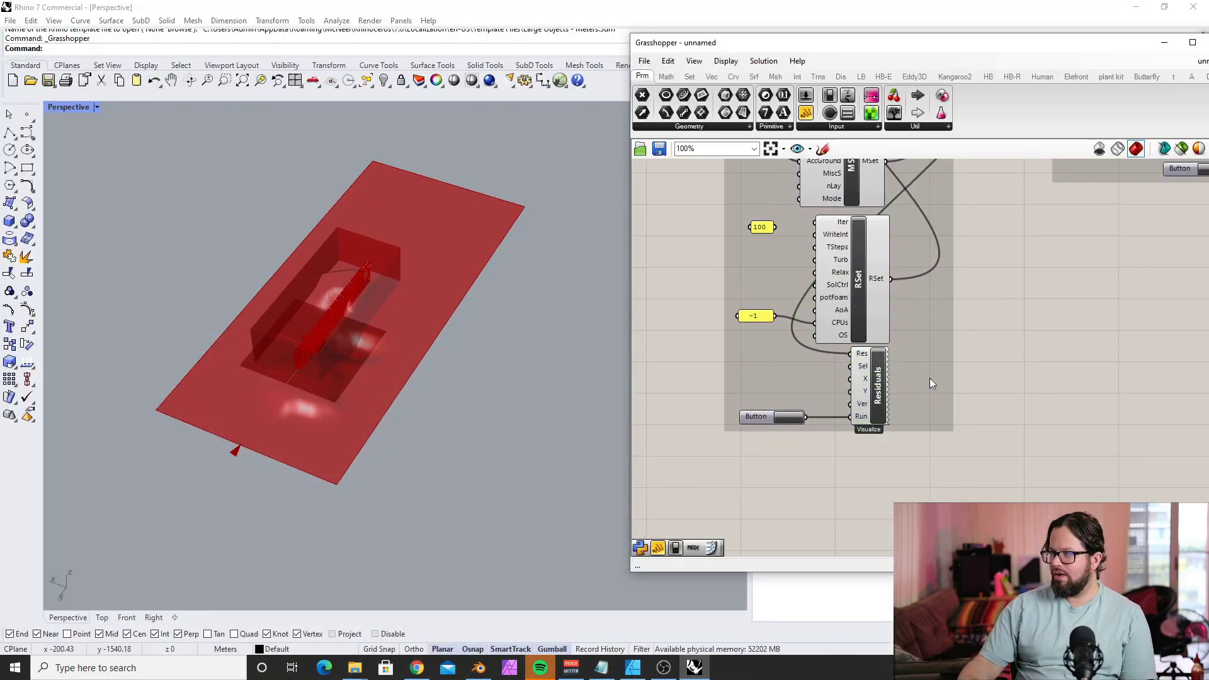
{"action": "scroll", "coordinate": [856, 270], "scroll_direction": "down", "scroll_amount": 3}
{"action": "scroll", "coordinate": [797, 268], "scroll_direction": "up", "scroll_amount": 5}
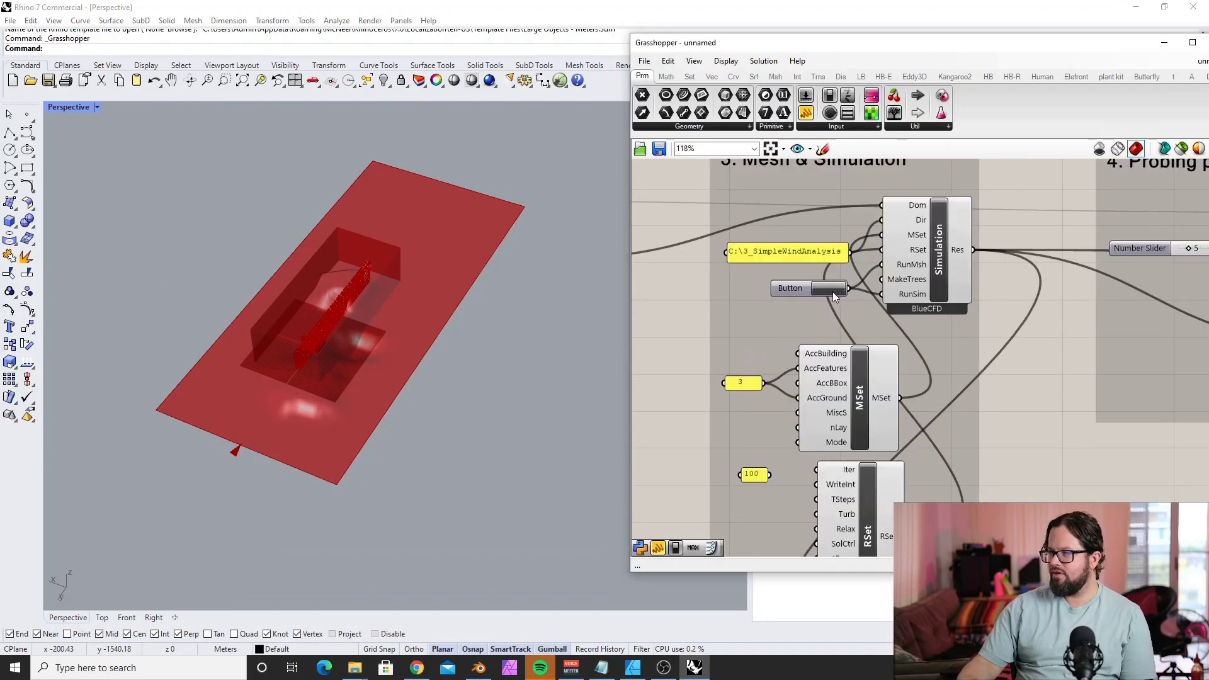
{"action": "scroll", "coordinate": [803, 255], "scroll_direction": "down", "scroll_amount": 3}
{"action": "left_click", "coordinate": [791, 529]}
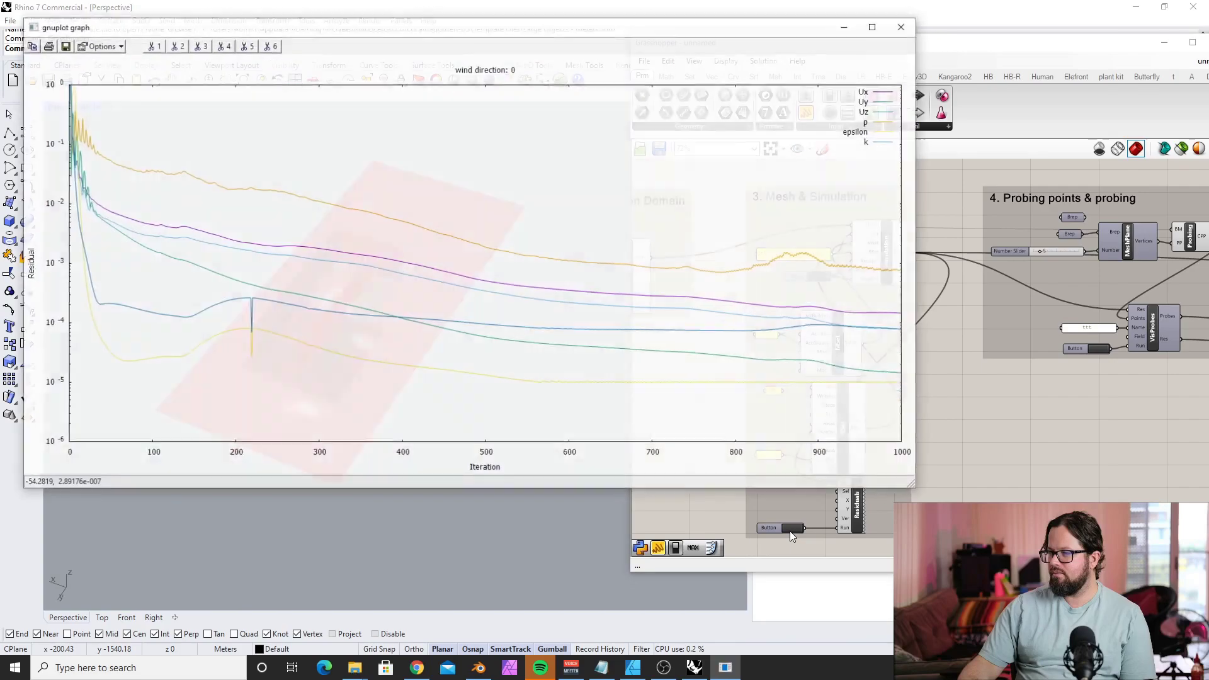
{"action": "left_click_drag", "start_coordinate": [639, 30], "coordinate": [749, 180]}
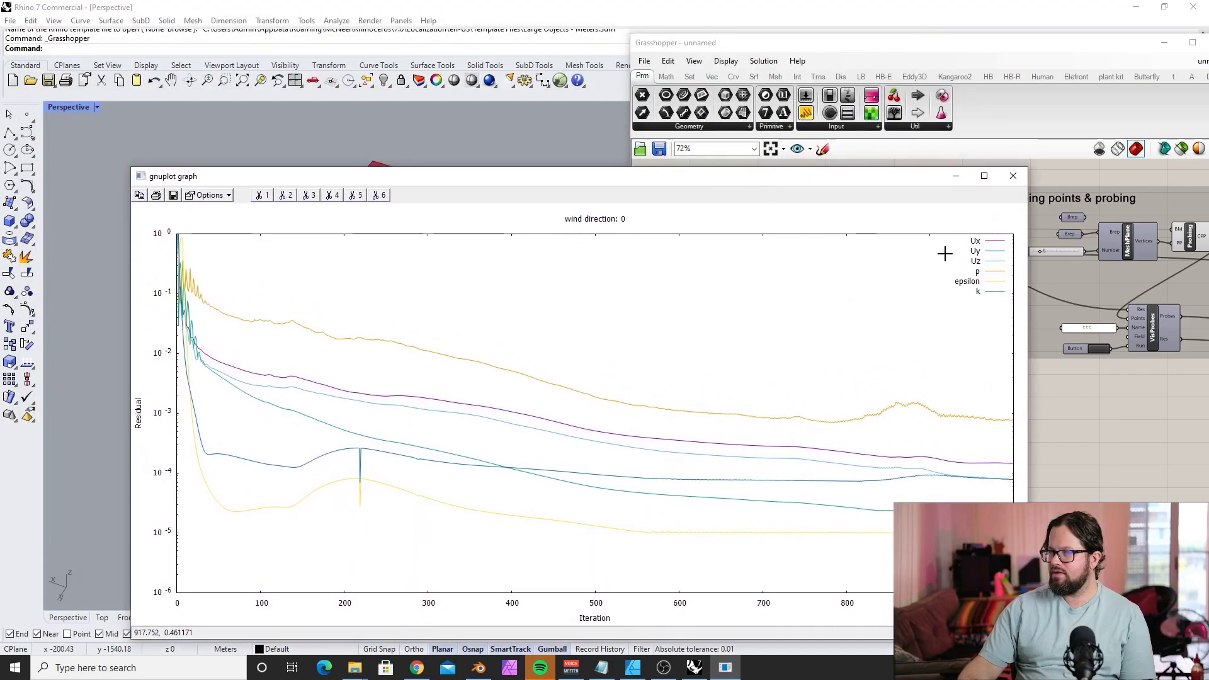
{"action": "left_click_drag", "start_coordinate": [850, 177], "coordinate": [719, 72]}
{"action": "left_click_drag", "start_coordinate": [889, 214], "coordinate": [585, 195]}
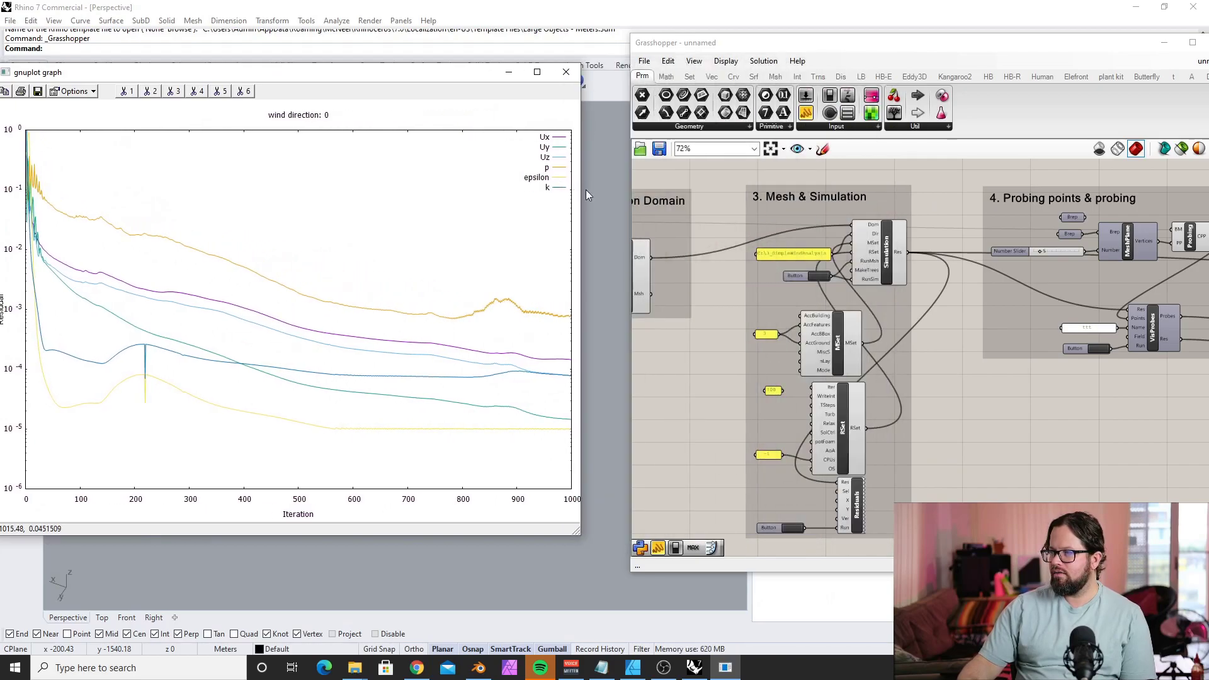
{"action": "left_click", "coordinate": [818, 276]}
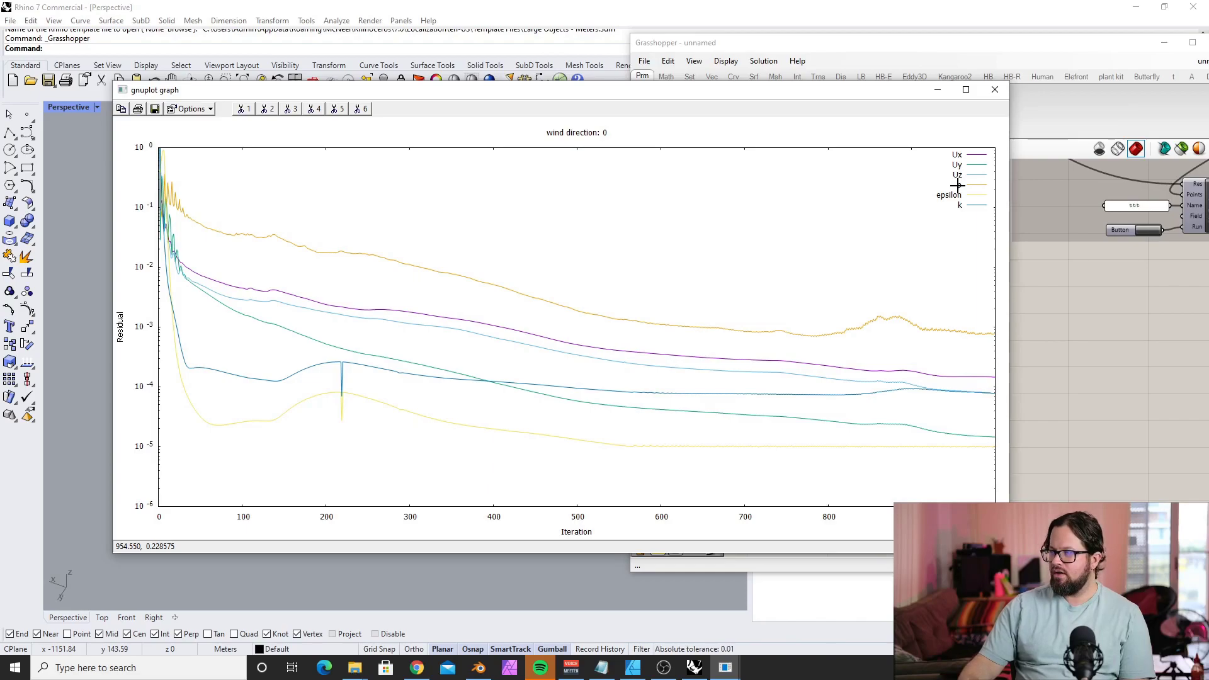
Close the residuals graph and zoom around the Grasshopper canvas to review the groups.
{"action": "key", "text": "q"}
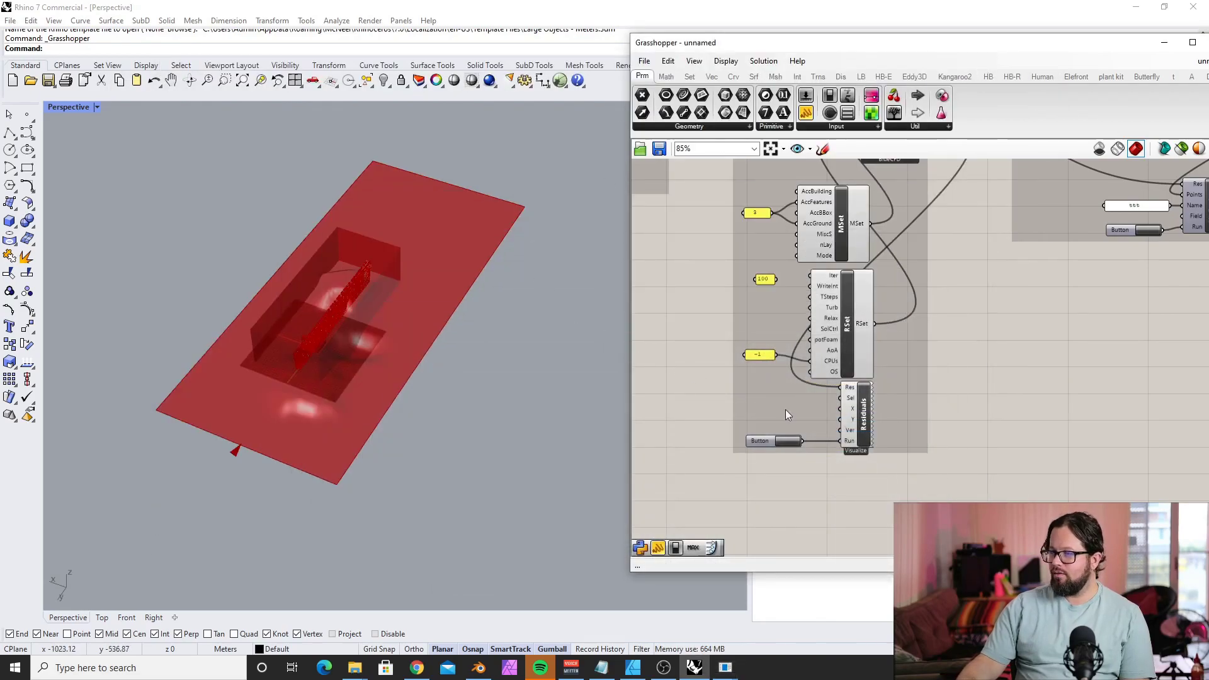
{"action": "scroll", "coordinate": [843, 451], "scroll_direction": "up", "scroll_amount": 2}
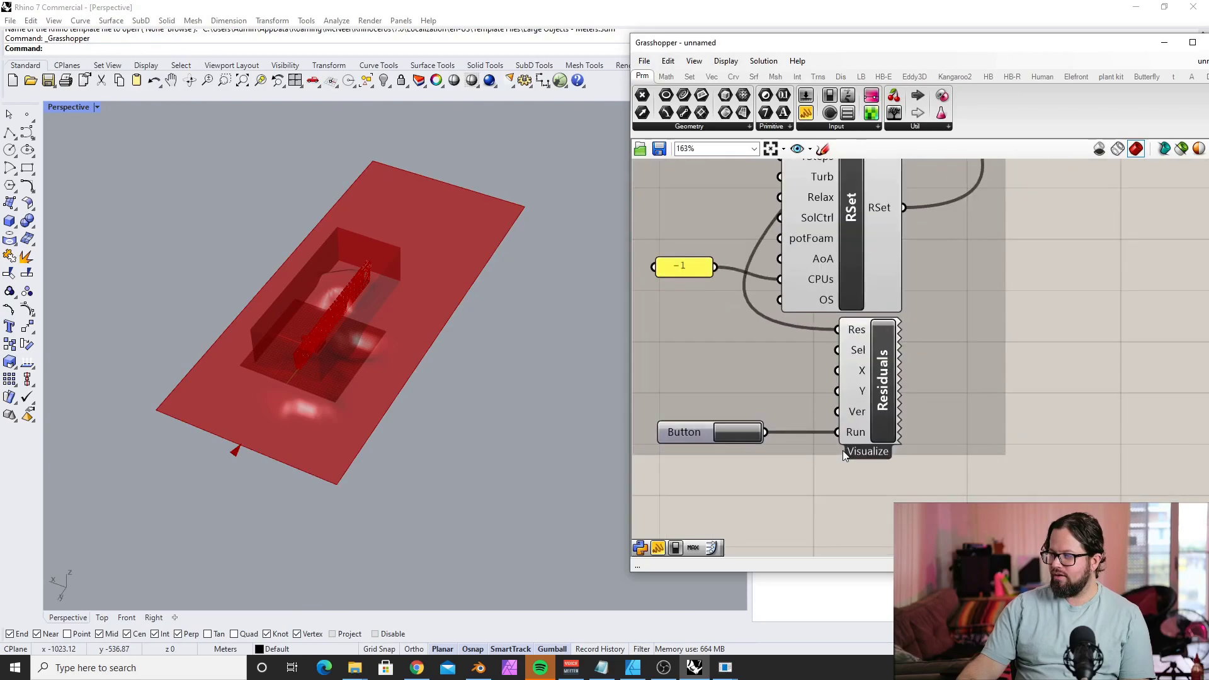
{"action": "scroll", "coordinate": [796, 429], "scroll_direction": "down", "scroll_amount": 5}
{"action": "scroll", "coordinate": [856, 341], "scroll_direction": "up", "scroll_amount": 3}
{"action": "scroll", "coordinate": [818, 307], "scroll_direction": "down", "scroll_amount": 3}
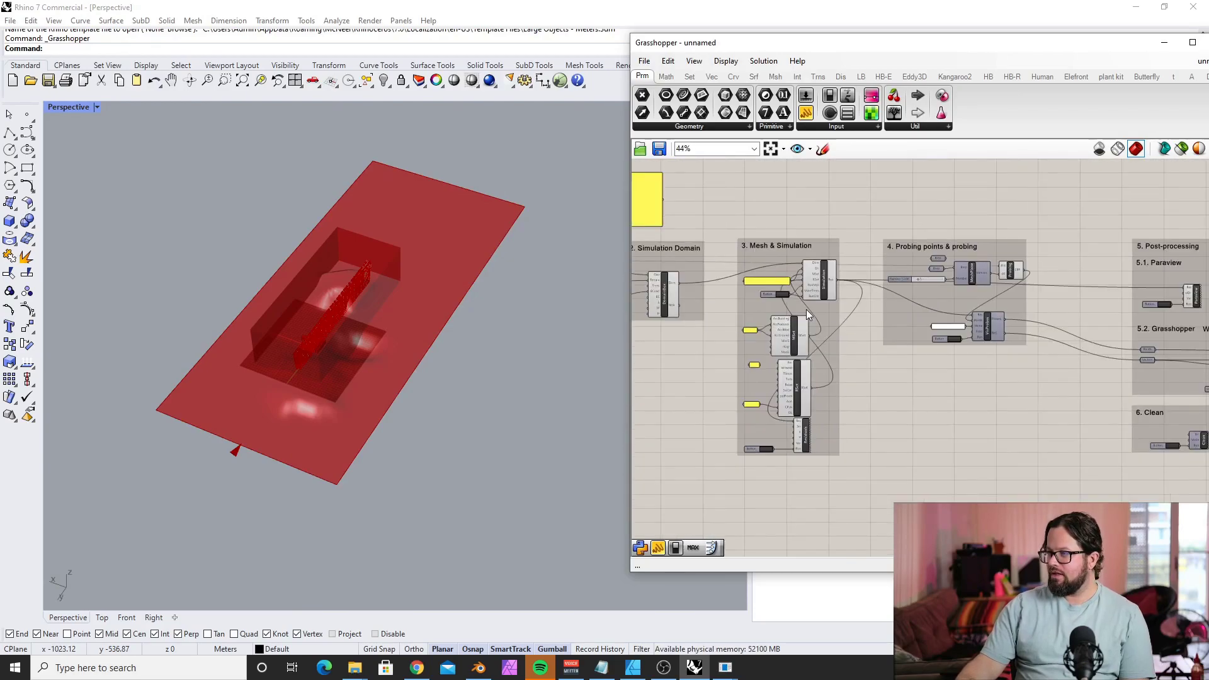
{"action": "scroll", "coordinate": [996, 291], "scroll_direction": "up", "scroll_amount": 2}
{"action": "scroll", "coordinate": [973, 349], "scroll_direction": "up", "scroll_amount": 2}
{"action": "scroll", "coordinate": [939, 368], "scroll_direction": "down", "scroll_amount": 4}
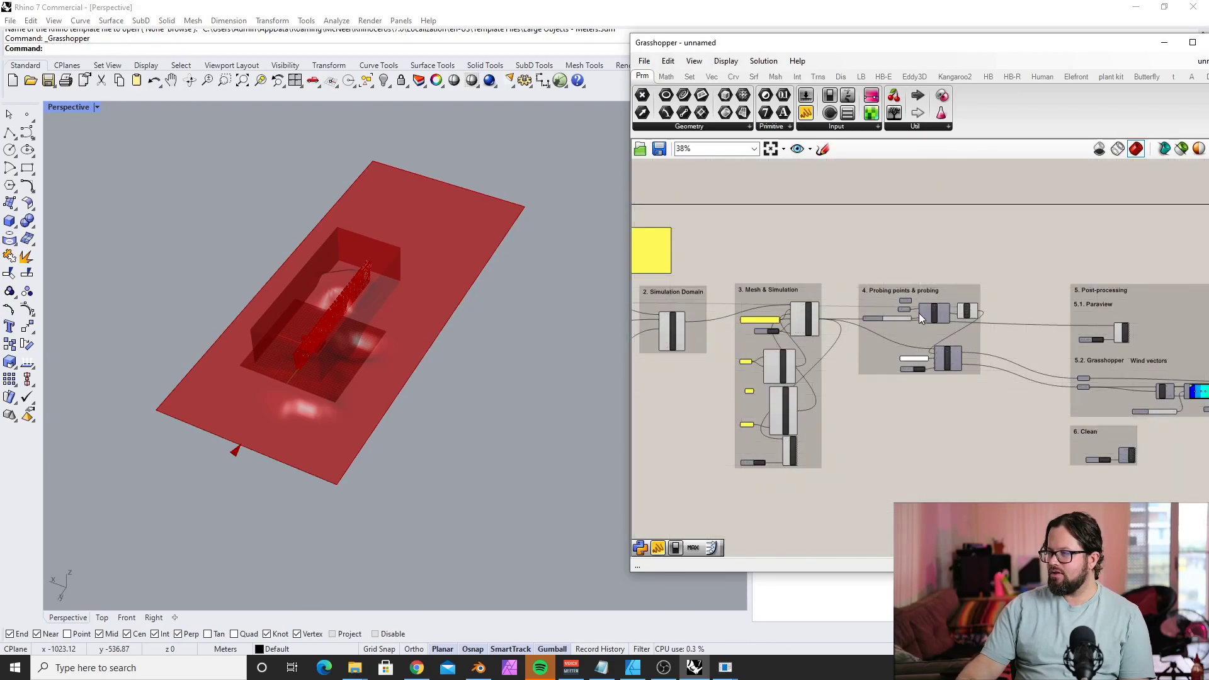
{"action": "scroll", "coordinate": [920, 312], "scroll_direction": "up", "scroll_amount": 2}
{"action": "scroll", "coordinate": [802, 293], "scroll_direction": "down", "scroll_amount": 3}
{"action": "scroll", "coordinate": [978, 330], "scroll_direction": "down", "scroll_amount": 2}
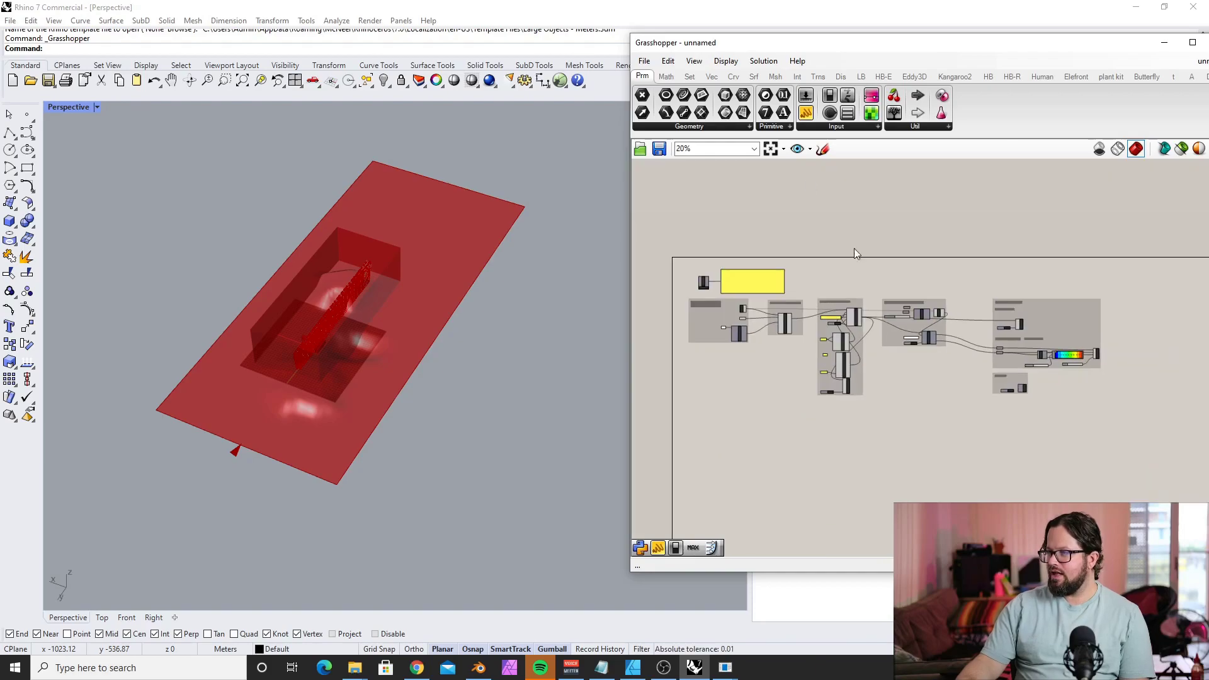
Move the Grasshopper window up and left, then zoom across the canvas to the simulation group.
{"action": "left_click_drag", "start_coordinate": [850, 55], "coordinate": [763, 27]}
{"action": "scroll", "coordinate": [727, 254], "scroll_direction": "up", "scroll_amount": 1}
{"action": "scroll", "coordinate": [817, 300], "scroll_direction": "up", "scroll_amount": 3}
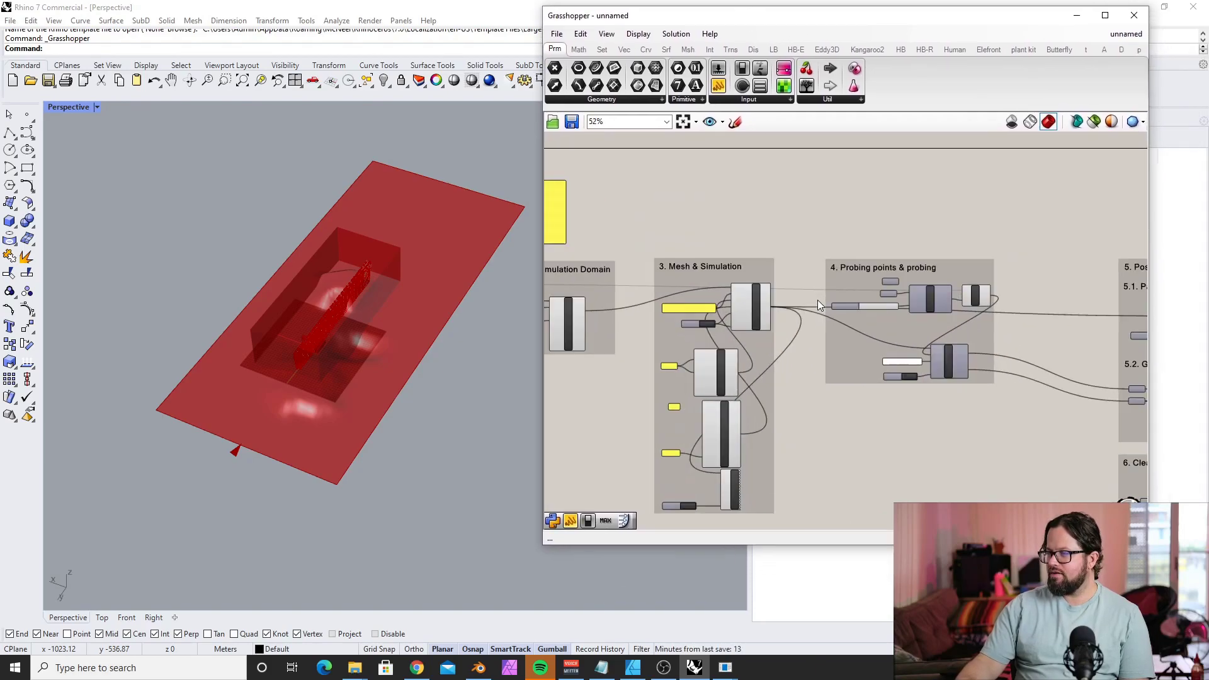
{"action": "scroll", "coordinate": [817, 300], "scroll_direction": "up", "scroll_amount": 2}
{"action": "scroll", "coordinate": [697, 212], "scroll_direction": "up", "scroll_amount": 3}
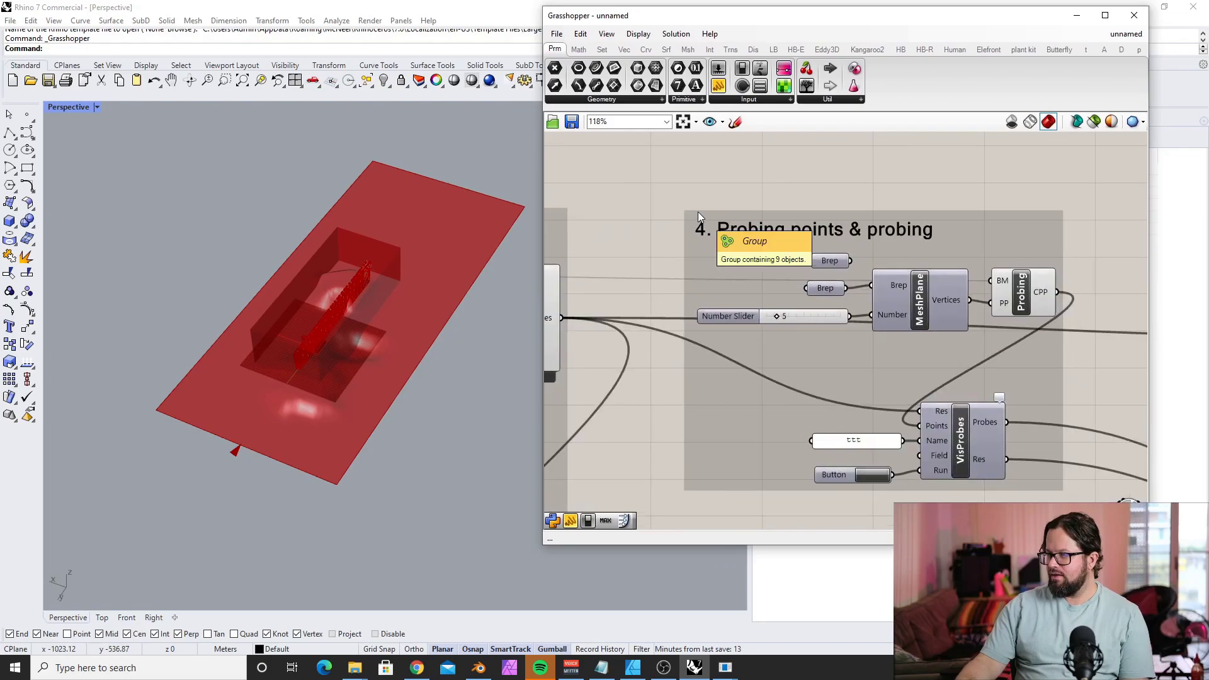
{"action": "scroll", "coordinate": [698, 212], "scroll_direction": "down", "scroll_amount": 4}
{"action": "scroll", "coordinate": [973, 305], "scroll_direction": "up", "scroll_amount": 1}
{"action": "scroll", "coordinate": [973, 304], "scroll_direction": "down", "scroll_amount": 2}
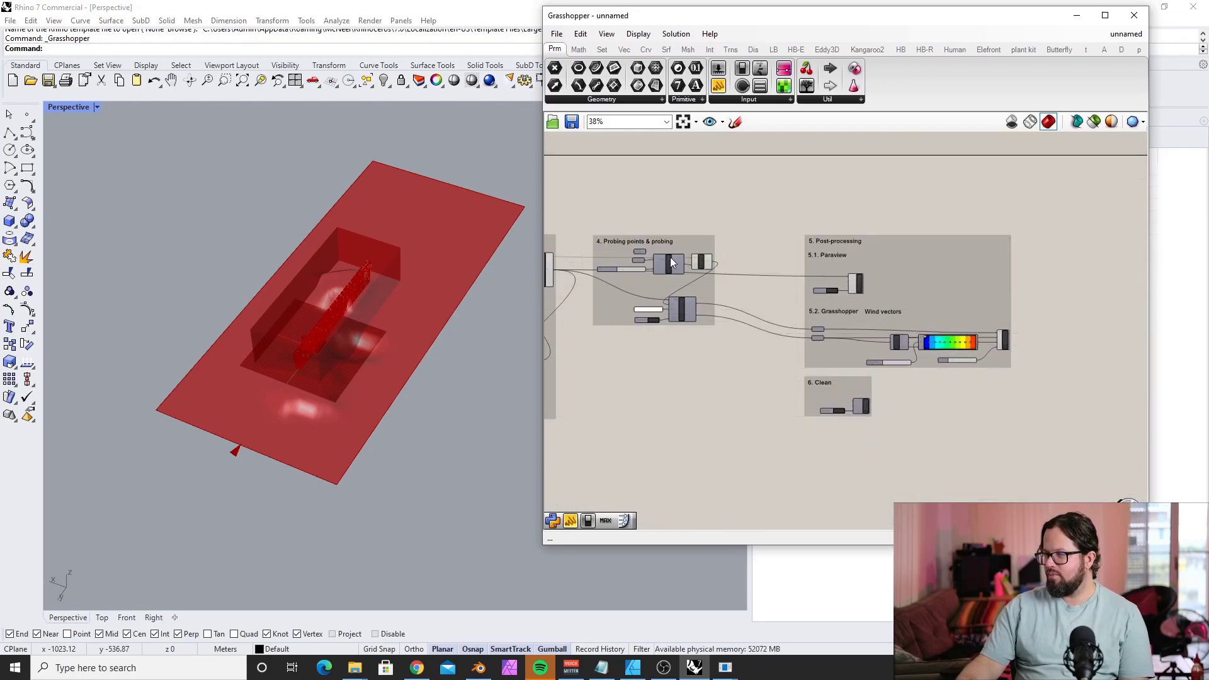
{"action": "scroll", "coordinate": [614, 244], "scroll_direction": "up", "scroll_amount": 1}
{"action": "scroll", "coordinate": [702, 314], "scroll_direction": "up", "scroll_amount": 3}
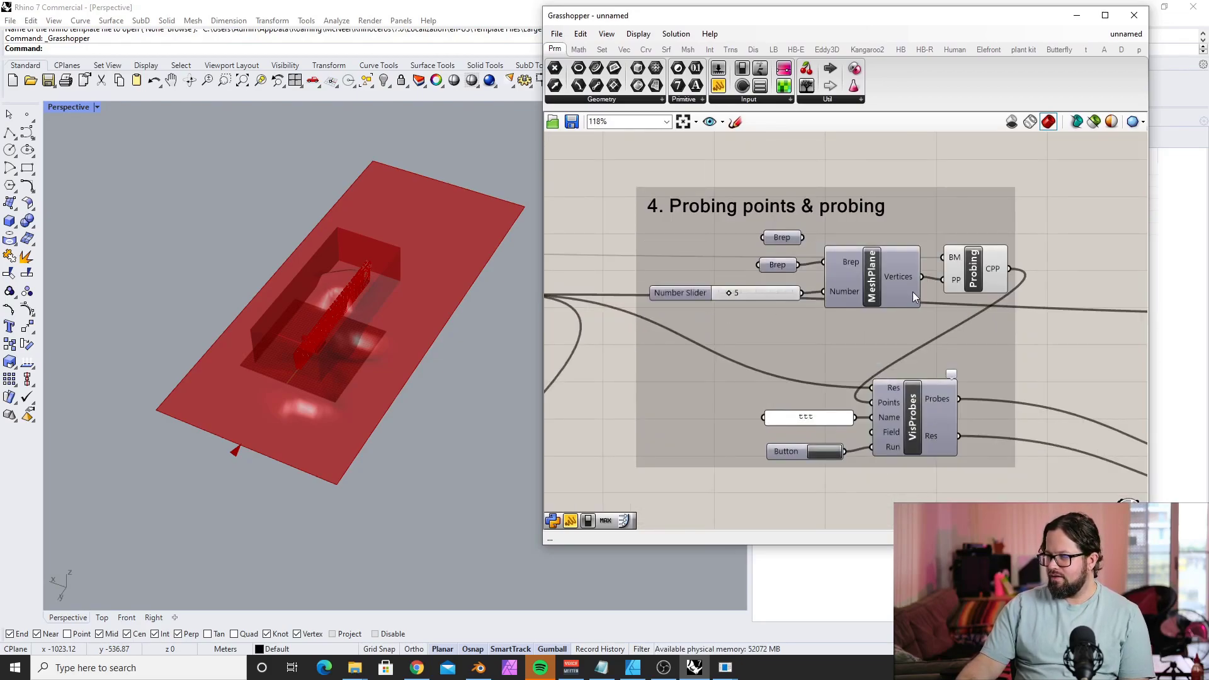
{"action": "scroll", "coordinate": [915, 290], "scroll_direction": "down", "scroll_amount": 5}
{"action": "scroll", "coordinate": [914, 289], "scroll_direction": "down", "scroll_amount": 4}
{"action": "scroll", "coordinate": [690, 293], "scroll_direction": "up", "scroll_amount": 5}
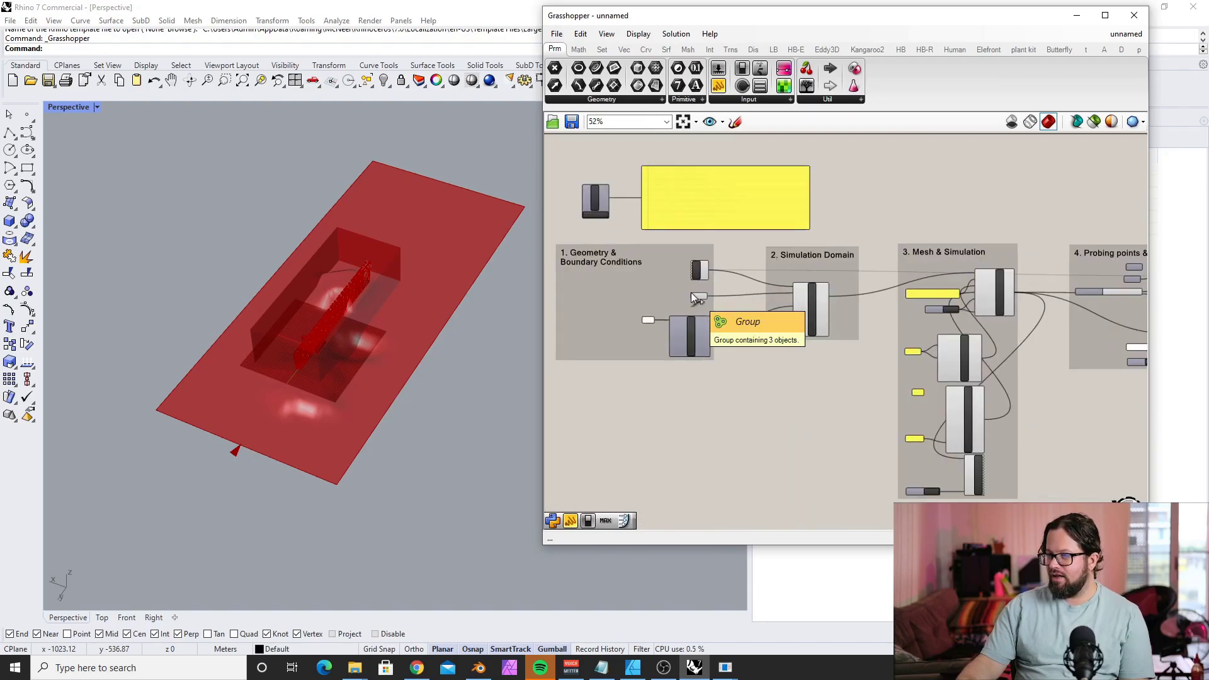
{"action": "scroll", "coordinate": [687, 191], "scroll_direction": "up", "scroll_amount": 3}
{"action": "scroll", "coordinate": [658, 221], "scroll_direction": "down", "scroll_amount": 4}
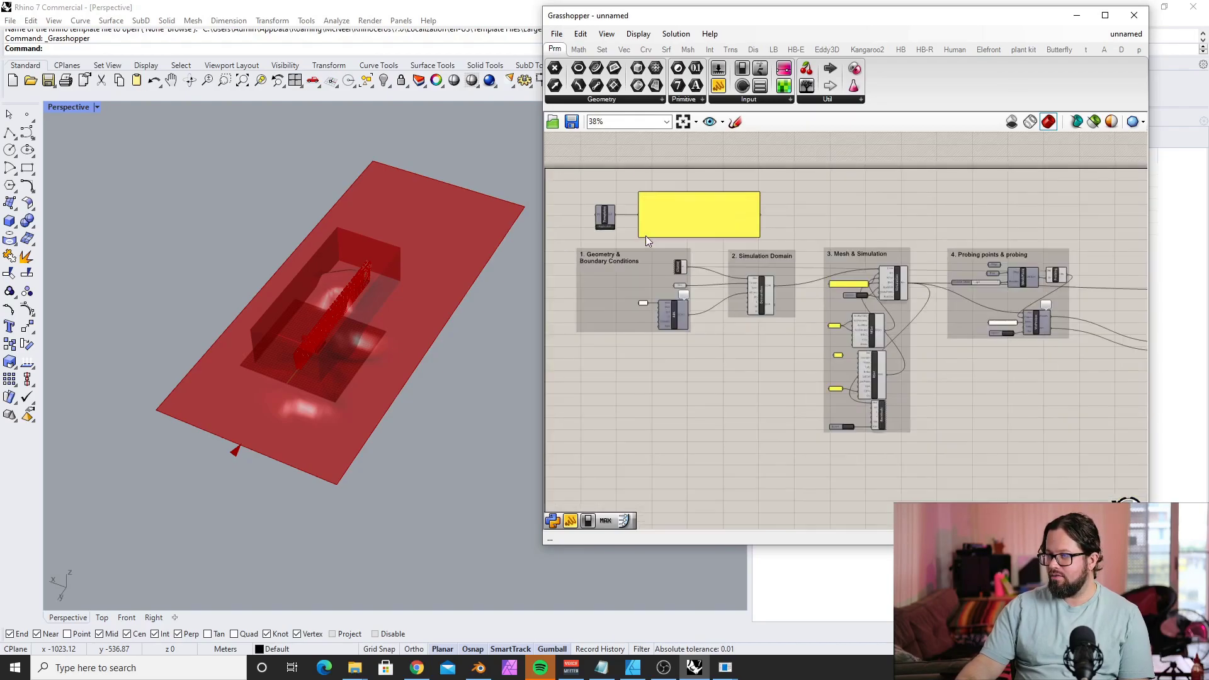
{"action": "scroll", "coordinate": [958, 269], "scroll_direction": "up", "scroll_amount": 1}
{"action": "scroll", "coordinate": [858, 323], "scroll_direction": "up", "scroll_amount": 4}
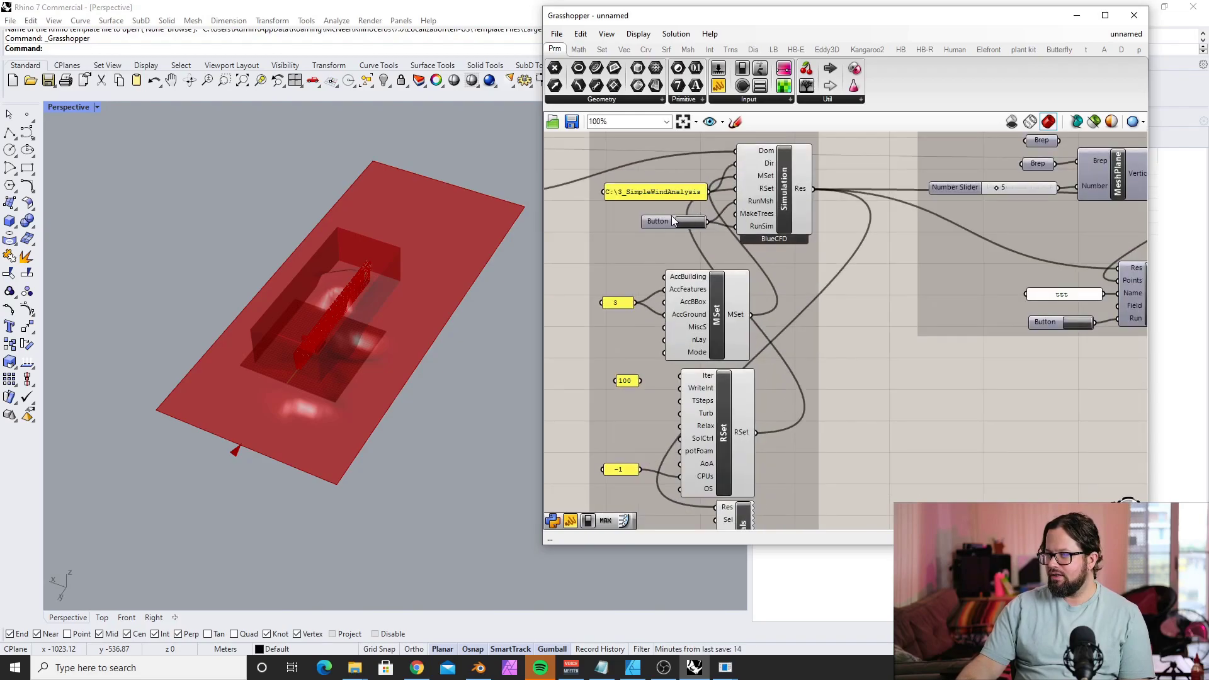
Shift the Button wired to RunSim slightly left beside the BlueCFD Simulation component.
{"action": "left_click_drag", "start_coordinate": [663, 222], "coordinate": [641, 220]}
{"action": "scroll", "coordinate": [812, 378], "scroll_direction": "down", "scroll_amount": 3}
{"action": "scroll", "coordinate": [813, 406], "scroll_direction": "up", "scroll_amount": 3}
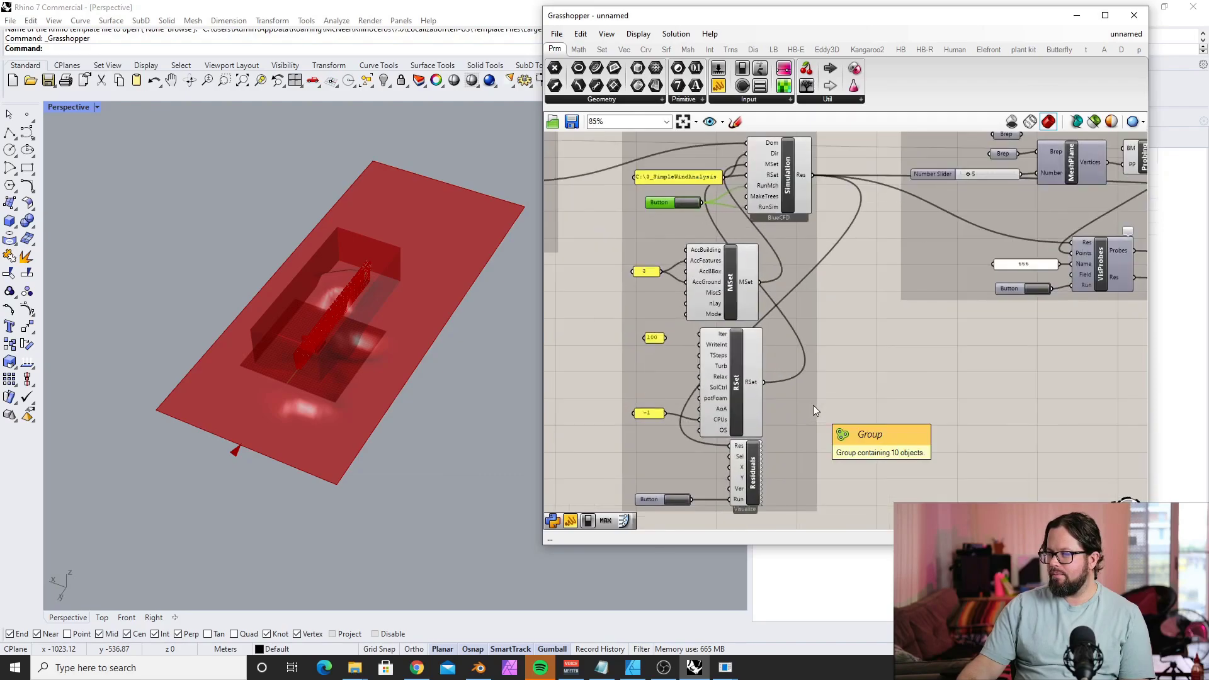
{"action": "scroll", "coordinate": [757, 285], "scroll_direction": "down", "scroll_amount": 2}
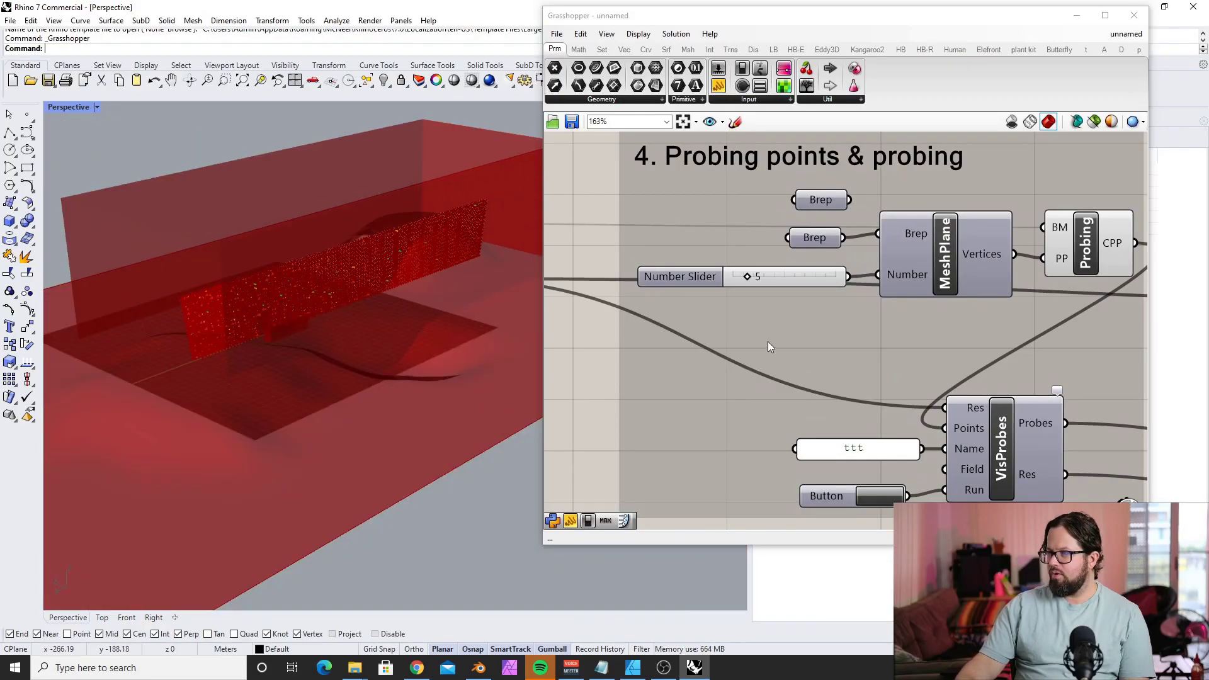
{"action": "key", "text": "ctrl+6"}
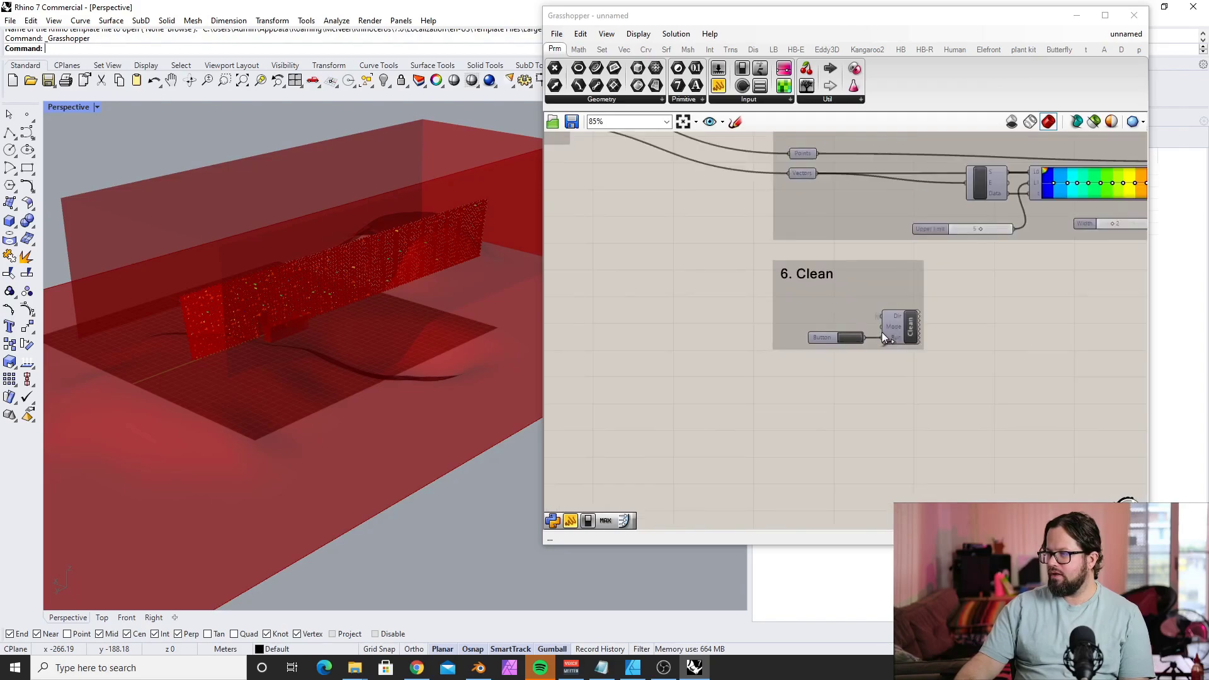
{"action": "left_click", "coordinate": [827, 344]}
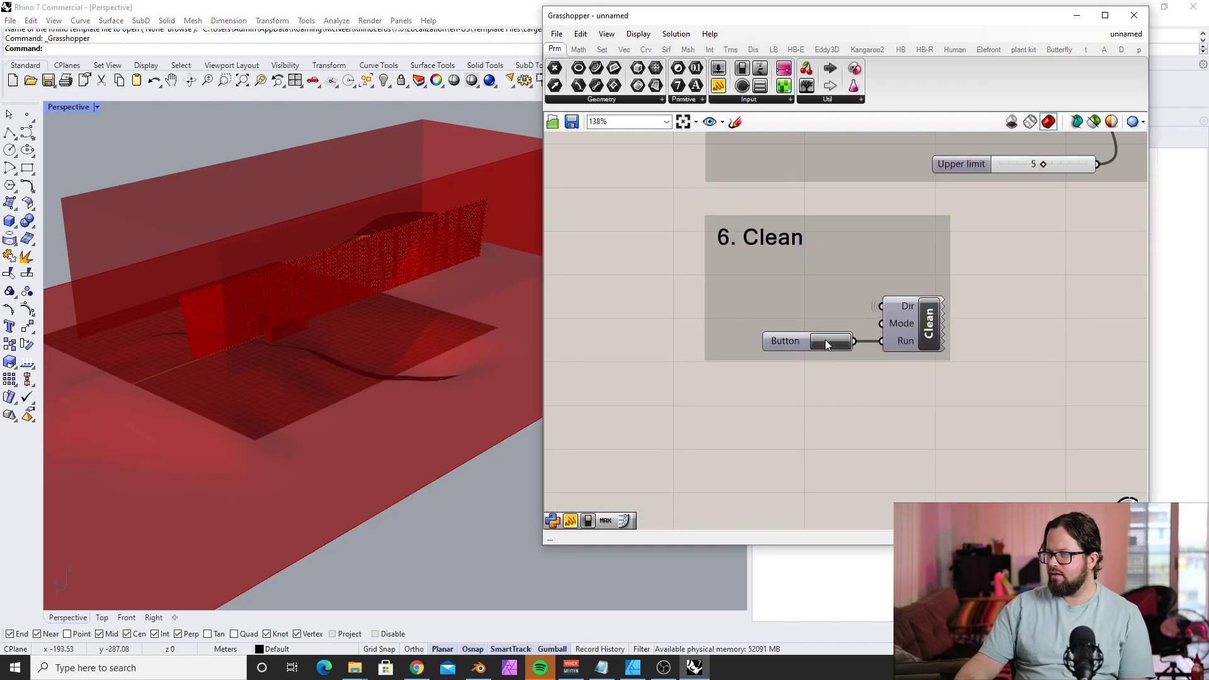
{"action": "right_click_drag", "start_coordinate": [326, 295], "coordinate": [478, 372]}
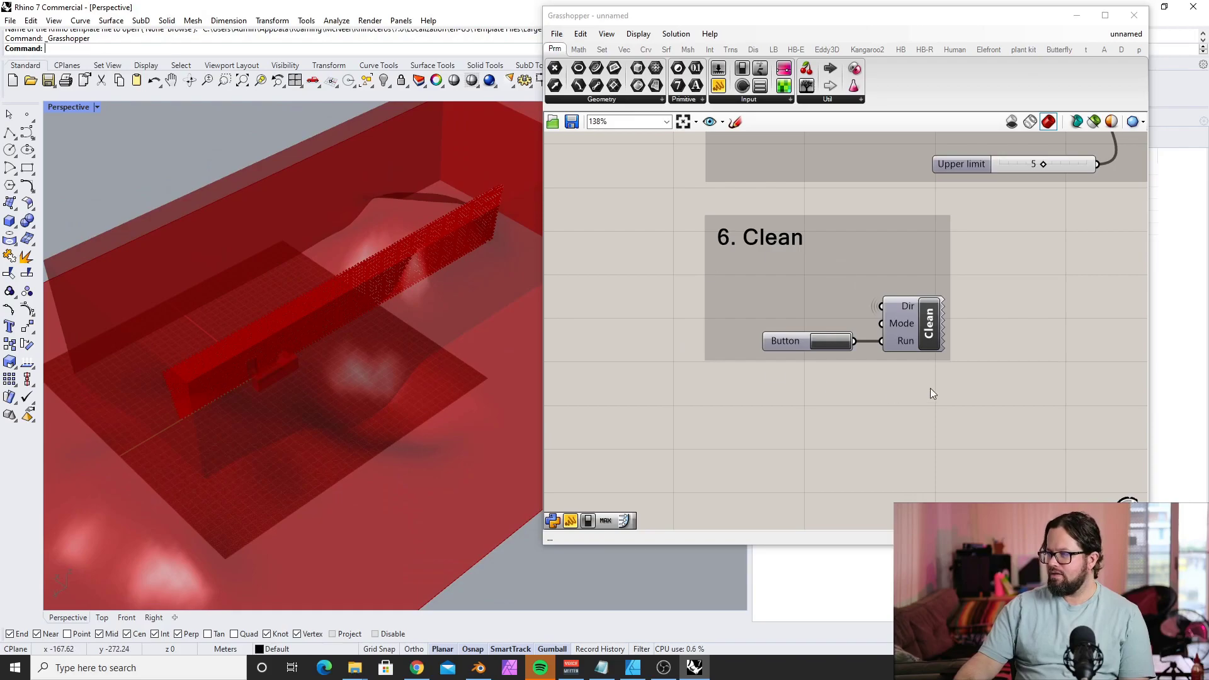
{"action": "right_click_drag", "start_coordinate": [302, 291], "coordinate": [403, 208]}
{"action": "left_click", "coordinate": [949, 428]}
{"action": "scroll", "coordinate": [932, 397], "scroll_direction": "down", "scroll_amount": 5}
{"action": "scroll", "coordinate": [692, 243], "scroll_direction": "up", "scroll_amount": 3}
{"action": "scroll", "coordinate": [822, 334], "scroll_direction": "up", "scroll_amount": 2}
{"action": "scroll", "coordinate": [904, 358], "scroll_direction": "down", "scroll_amount": 4}
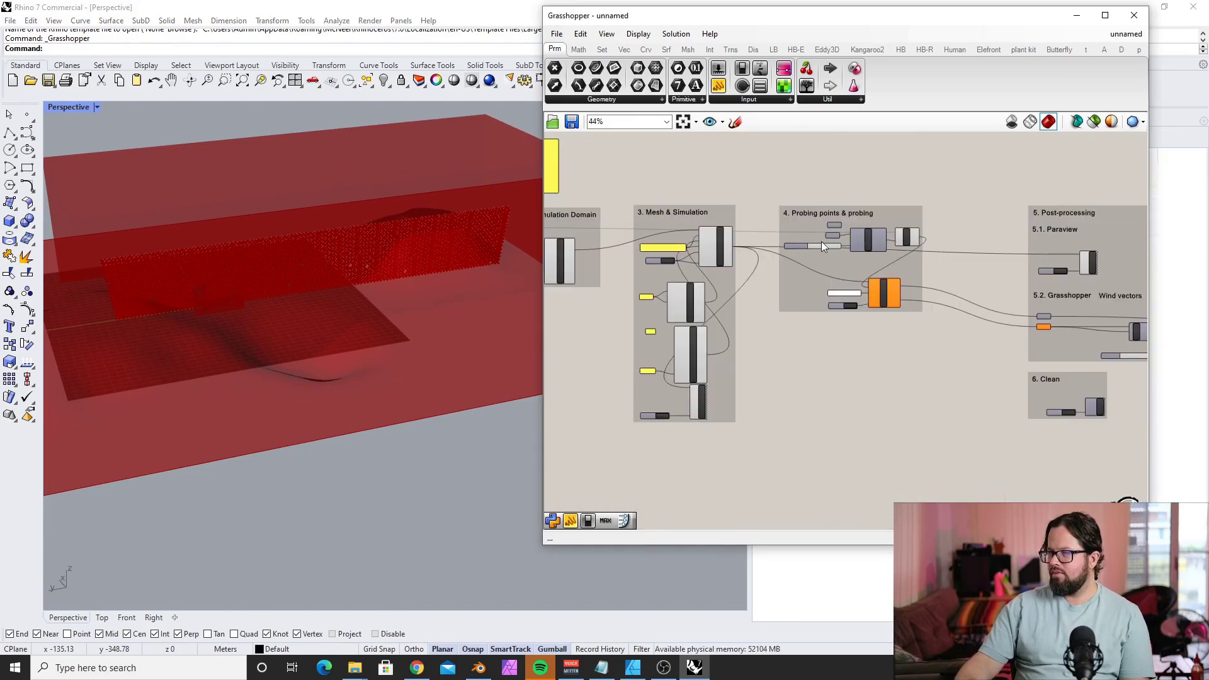
{"action": "scroll", "coordinate": [826, 240], "scroll_direction": "up", "scroll_amount": 4}
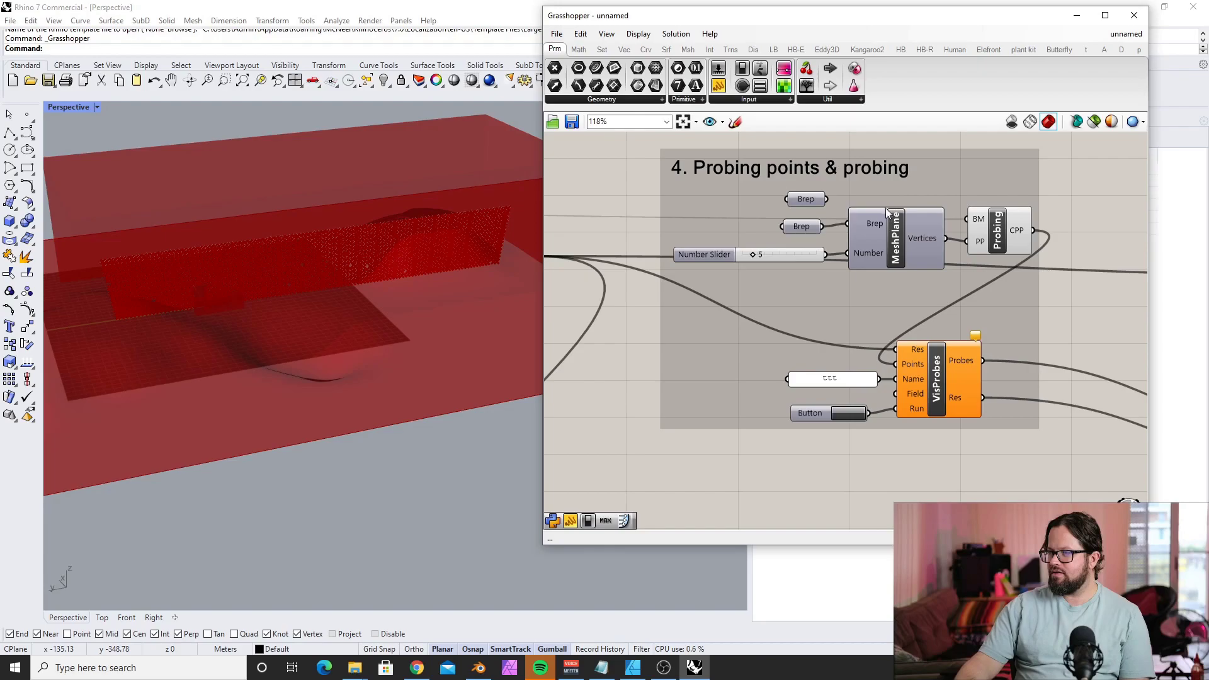
{"action": "left_click", "coordinate": [904, 229]}
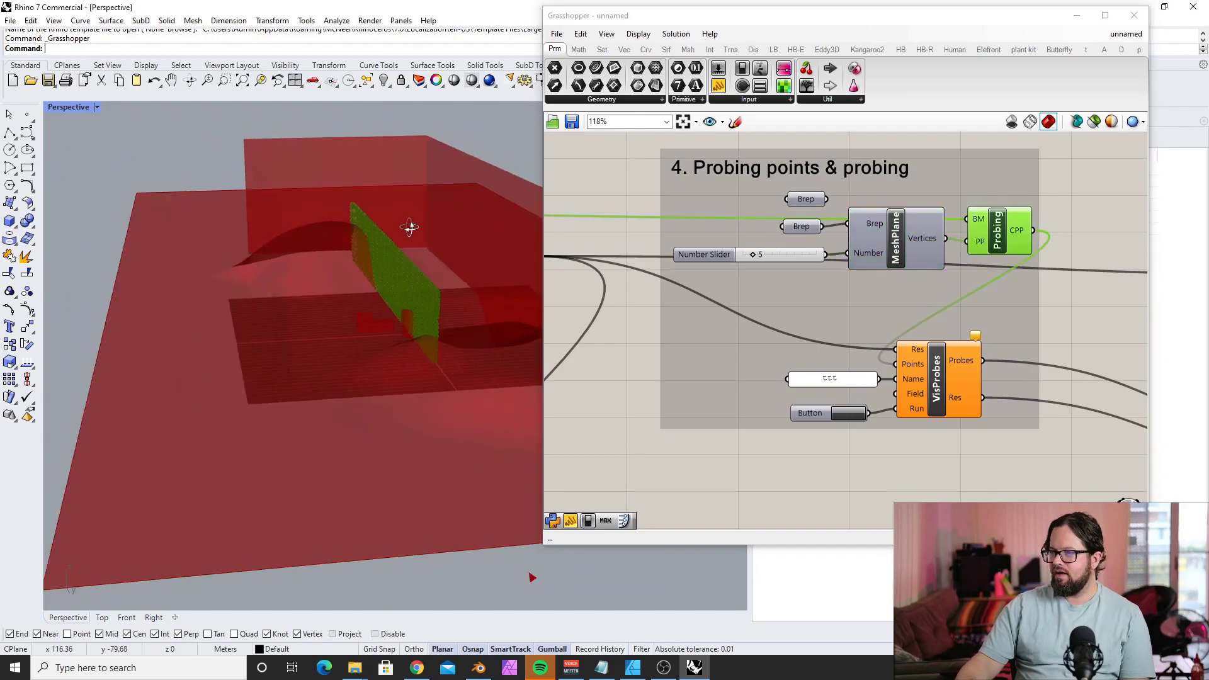
{"action": "right_click_drag", "start_coordinate": [410, 229], "coordinate": [202, 252]}
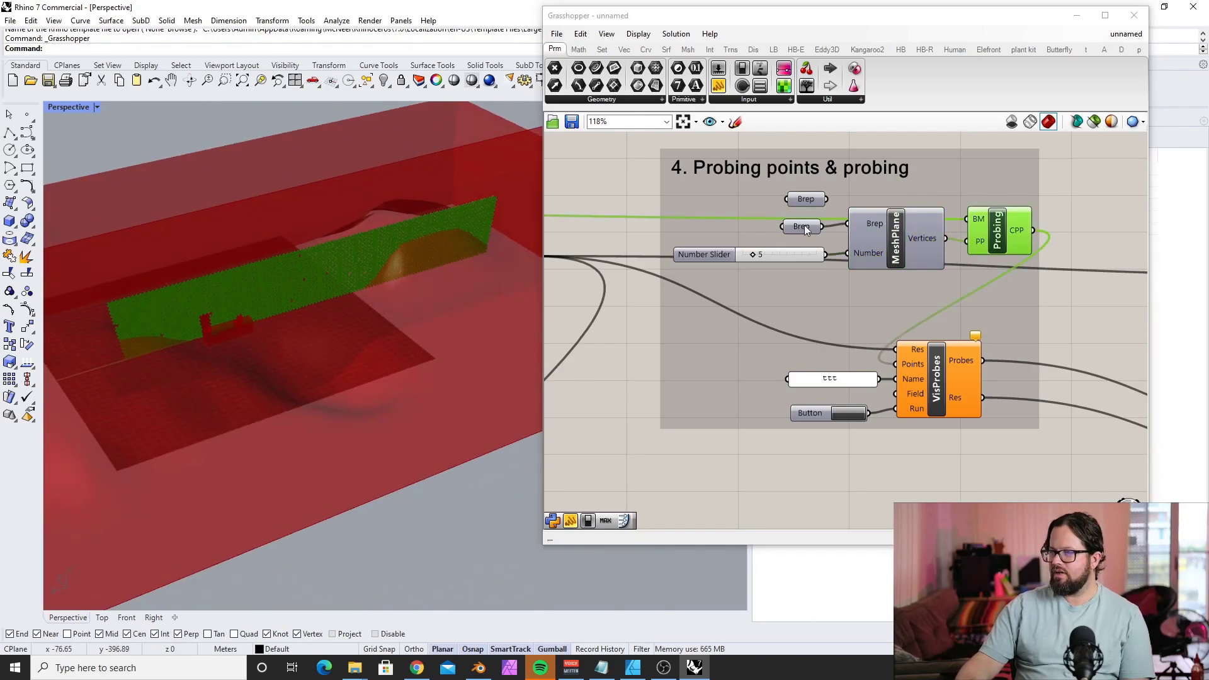
{"action": "left_click_drag", "start_coordinate": [805, 225], "coordinate": [800, 222]}
{"action": "left_click", "coordinate": [709, 252], "text": "shift"}
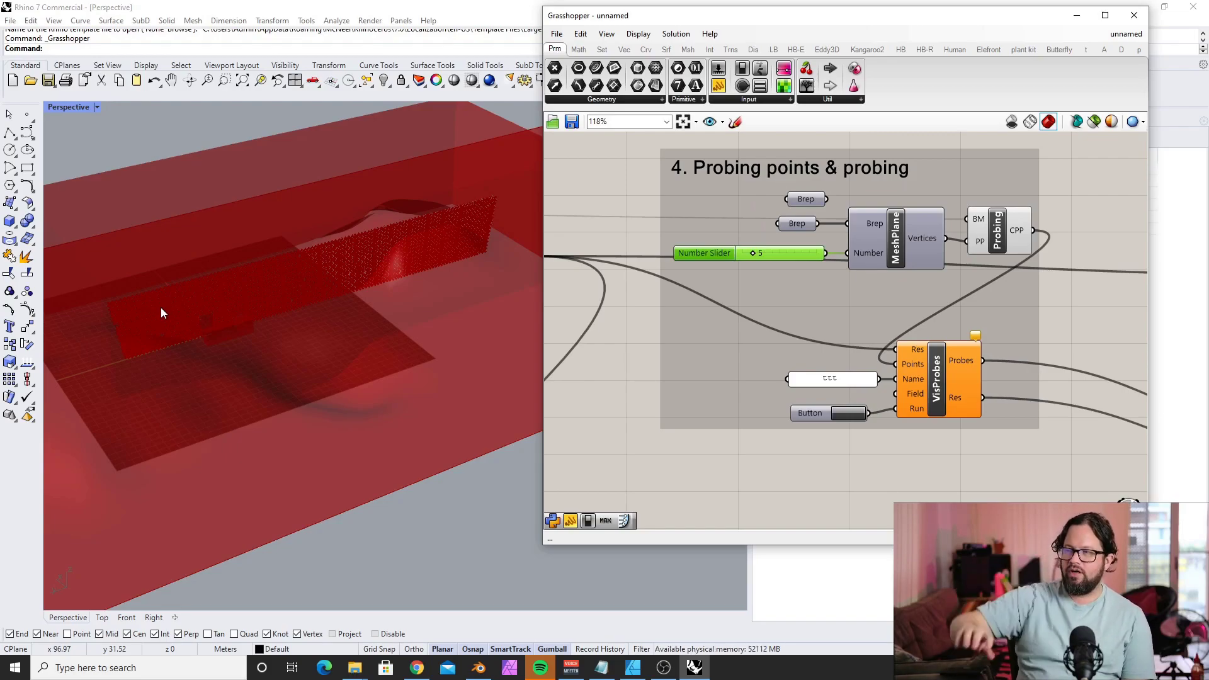
Orbit the Rhino view to look at the probe grid and deselect the probing components.
{"action": "scroll", "coordinate": [984, 224], "scroll_direction": "down", "scroll_amount": 5}
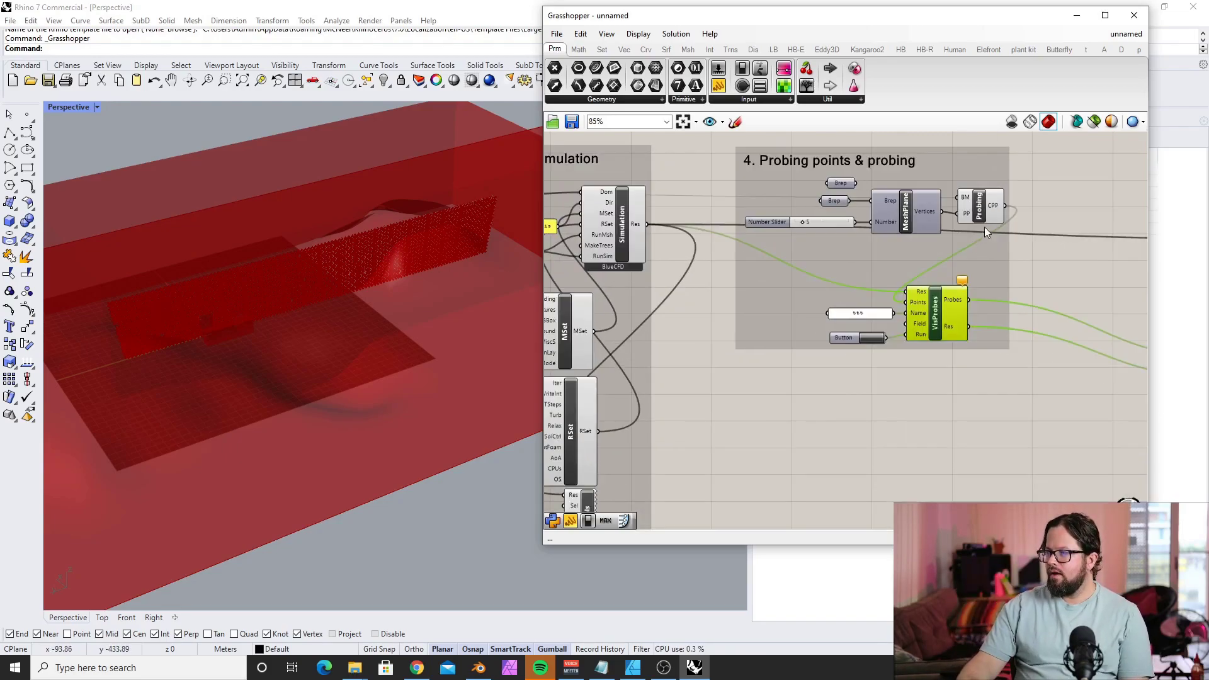
{"action": "scroll", "coordinate": [1048, 248], "scroll_direction": "up", "scroll_amount": 3}
{"action": "scroll", "coordinate": [724, 296], "scroll_direction": "up", "scroll_amount": 4}
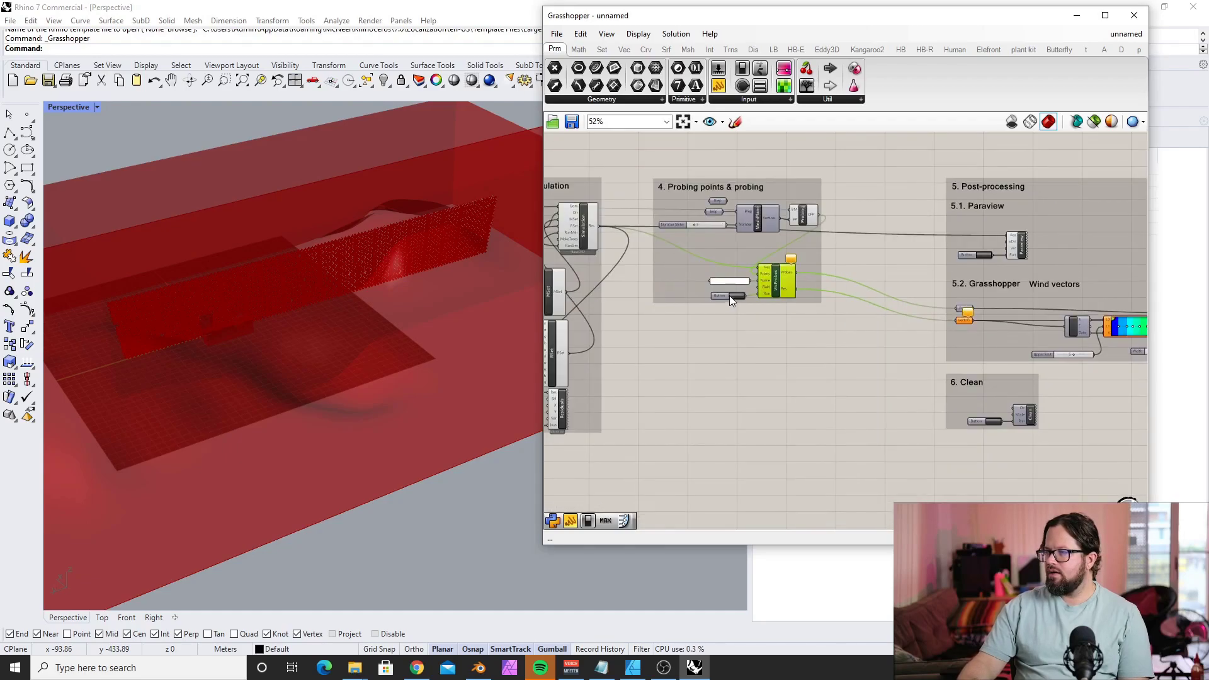
{"action": "right_click_drag", "start_coordinate": [342, 338], "coordinate": [342, 243]}
{"action": "scroll", "coordinate": [398, 226], "scroll_direction": "up", "scroll_amount": 3}
{"action": "scroll", "coordinate": [398, 227], "scroll_direction": "up", "scroll_amount": 6}
{"action": "scroll", "coordinate": [340, 242], "scroll_direction": "down", "scroll_amount": 8}
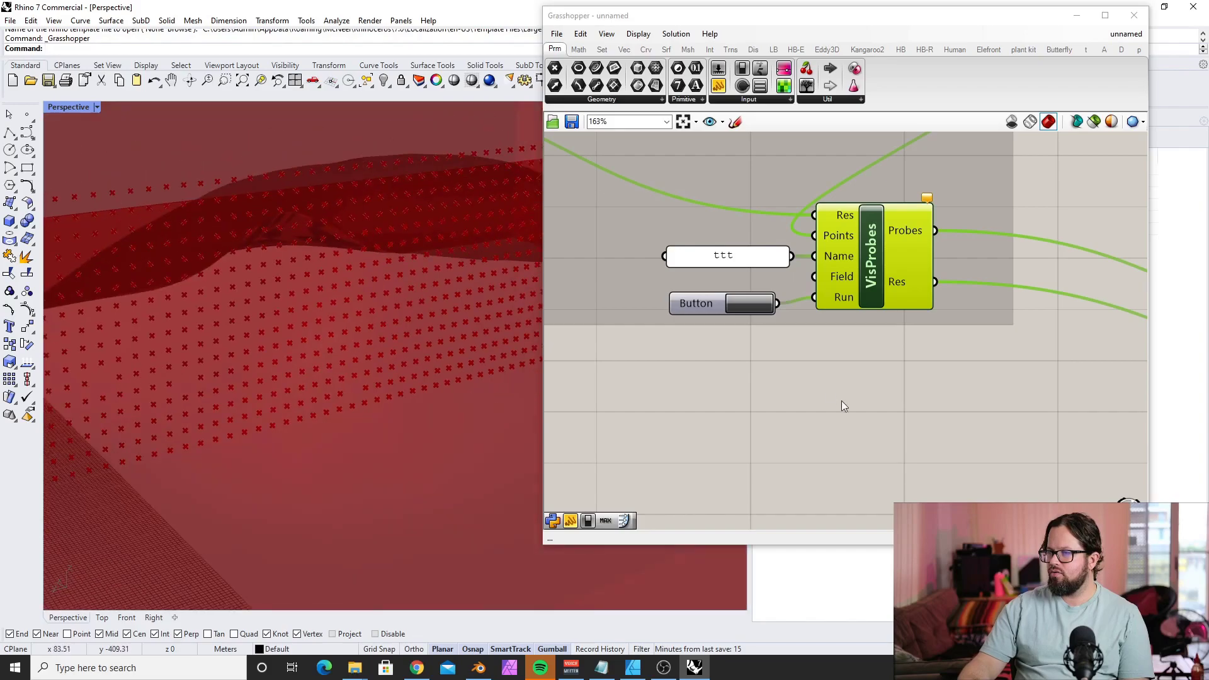
{"action": "left_click", "coordinate": [752, 347]}
{"action": "scroll", "coordinate": [787, 316], "scroll_direction": "down", "scroll_amount": 3}
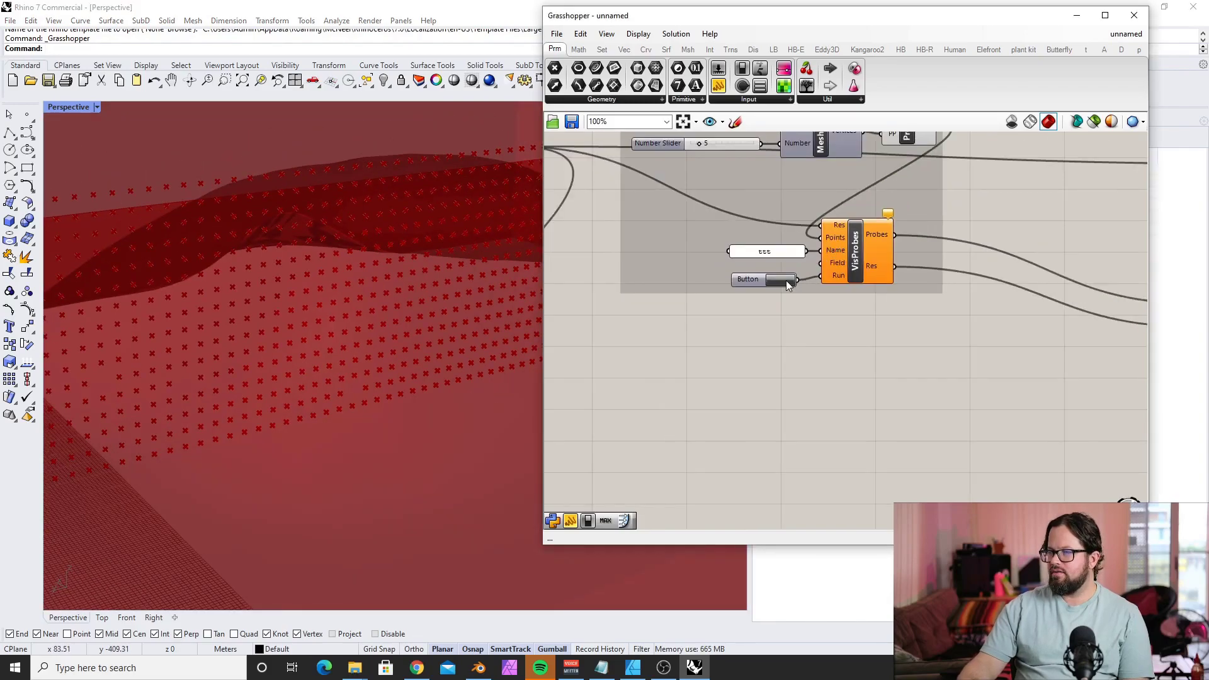
{"action": "scroll", "coordinate": [777, 287], "scroll_direction": "up", "scroll_amount": 3}
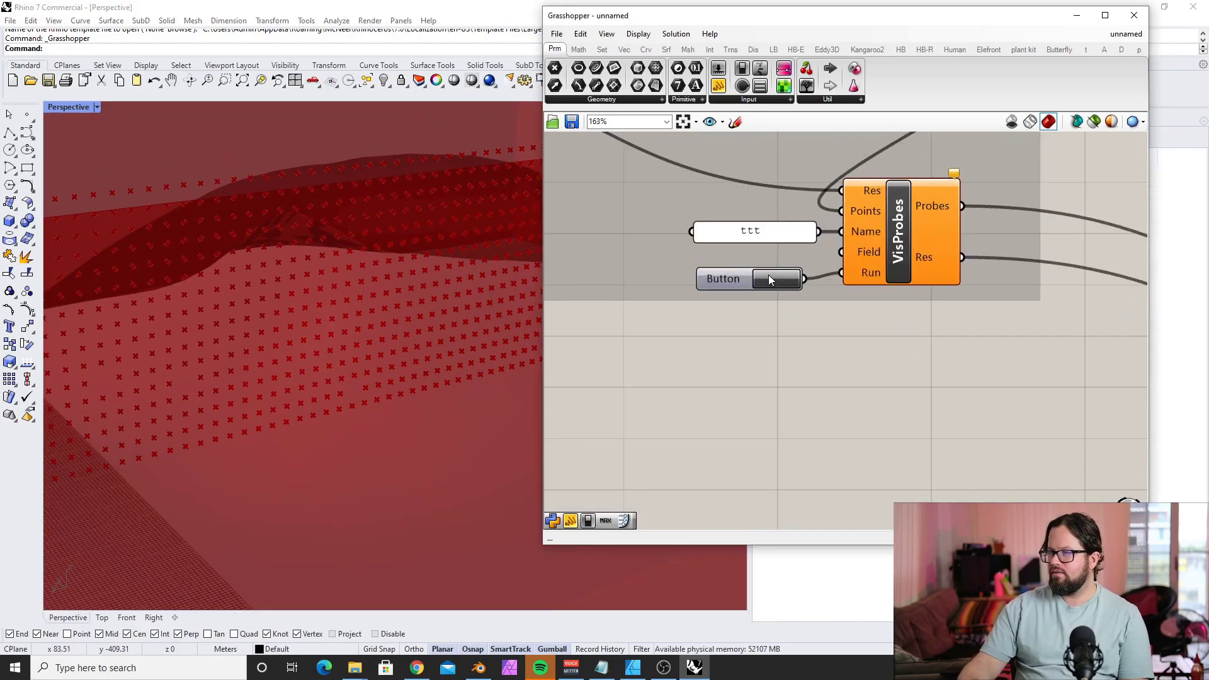
{"action": "scroll", "coordinate": [914, 356], "scroll_direction": "down", "scroll_amount": 5}
{"action": "scroll", "coordinate": [913, 355], "scroll_direction": "up", "scroll_amount": 5}
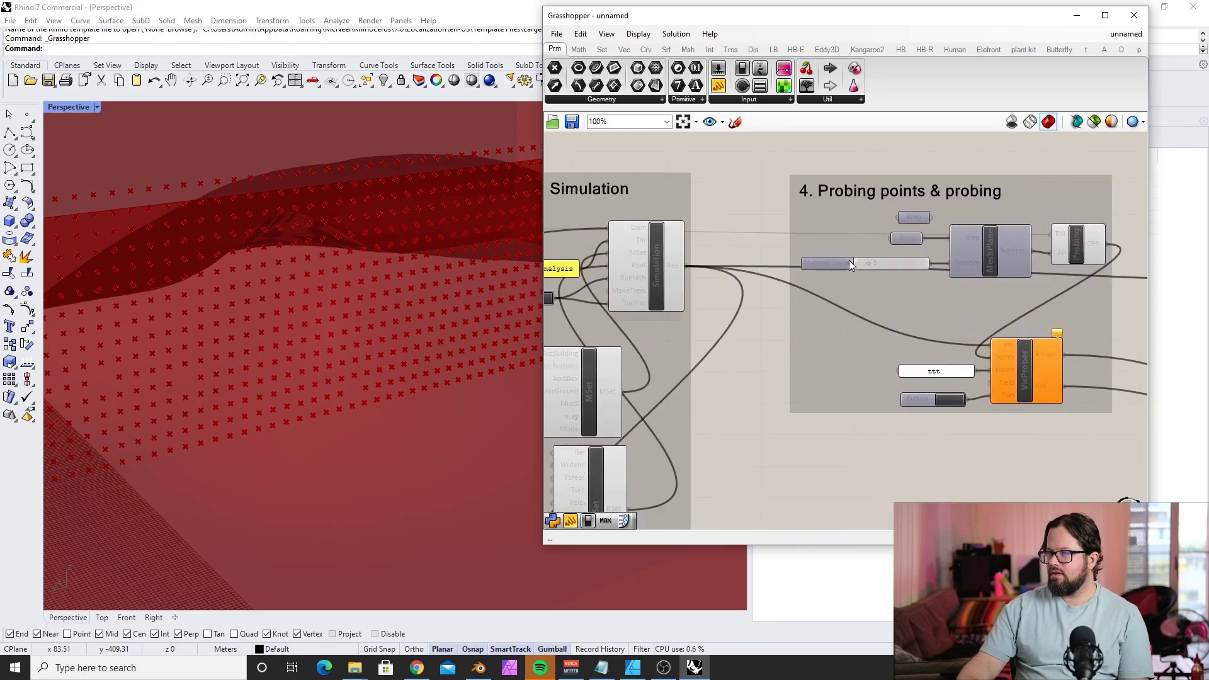
{"action": "scroll", "coordinate": [796, 286], "scroll_direction": "down", "scroll_amount": 5}
{"action": "scroll", "coordinate": [697, 226], "scroll_direction": "up", "scroll_amount": 2}
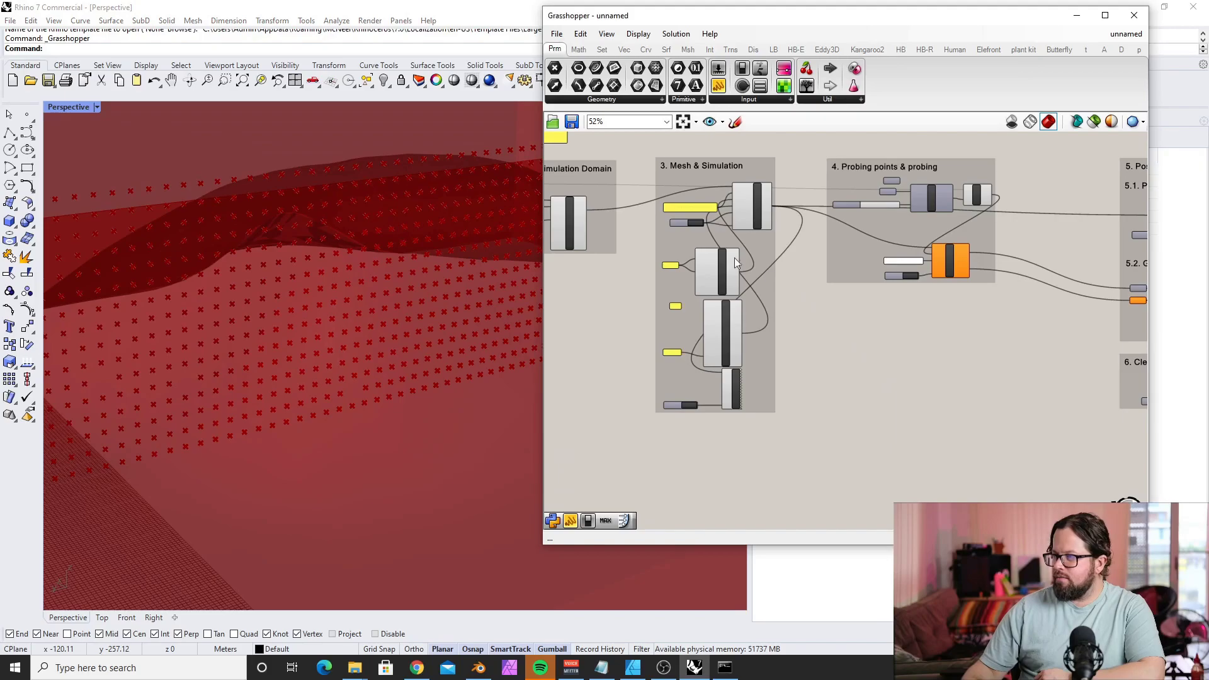
Open the wind simulation's residual convergence plot from the residuals Button.
{"action": "scroll", "coordinate": [661, 287], "scroll_direction": "up", "scroll_amount": 5}
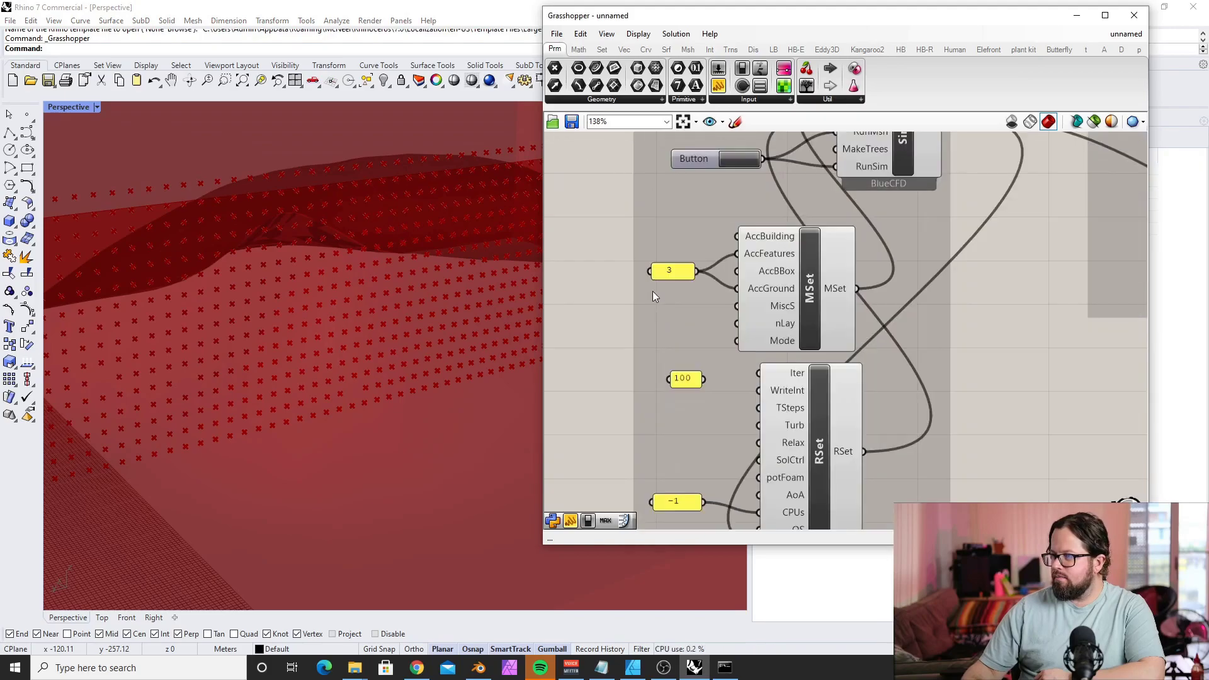
{"action": "scroll", "coordinate": [697, 343], "scroll_direction": "down", "scroll_amount": 5}
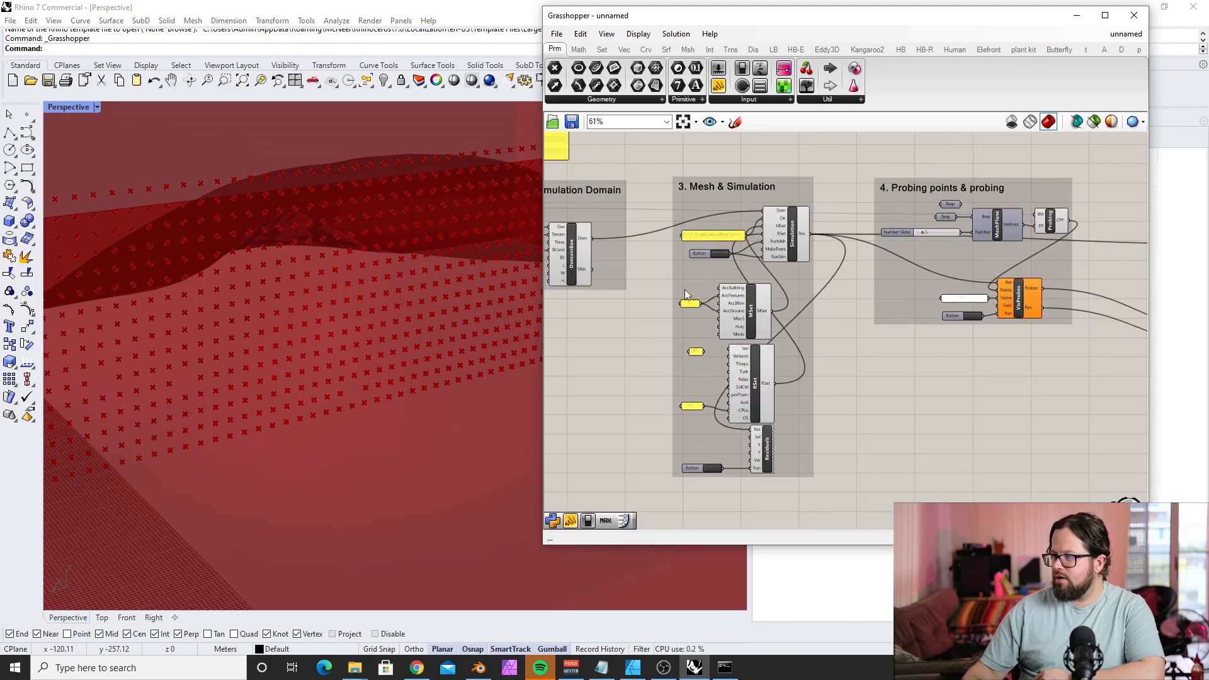
{"action": "scroll", "coordinate": [768, 235], "scroll_direction": "up", "scroll_amount": 6}
{"action": "mouse_move", "coordinate": [768, 234]}
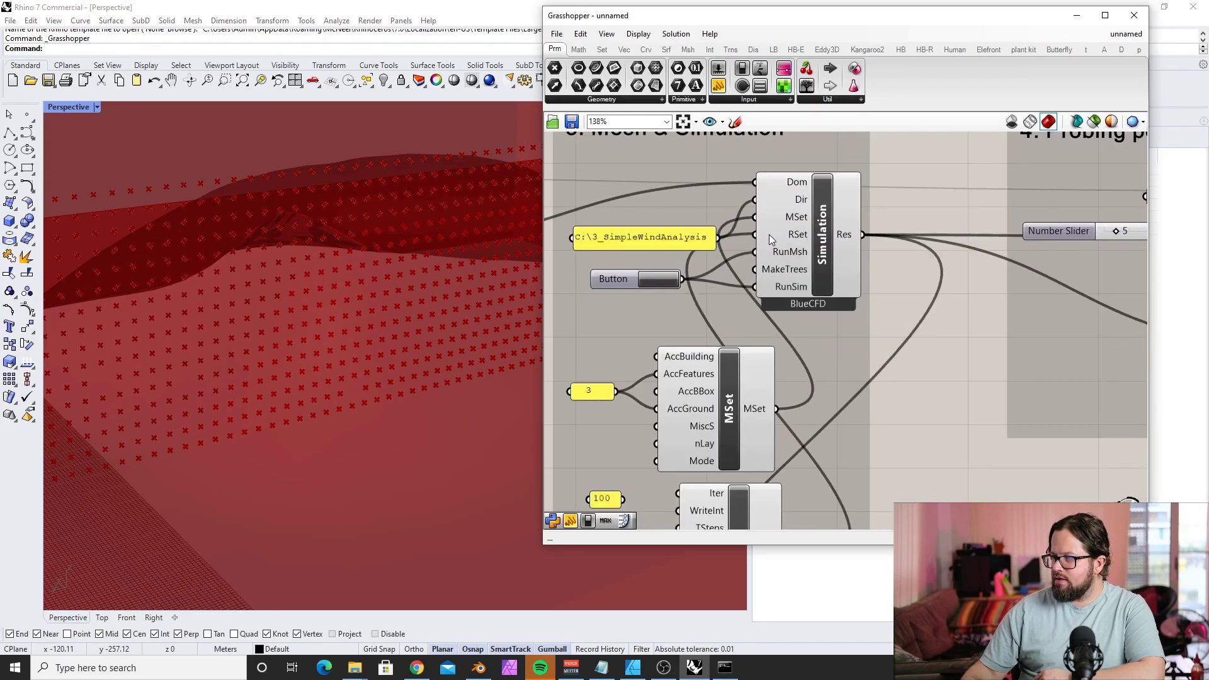
{"action": "scroll", "coordinate": [626, 277], "scroll_direction": "down", "scroll_amount": 5}
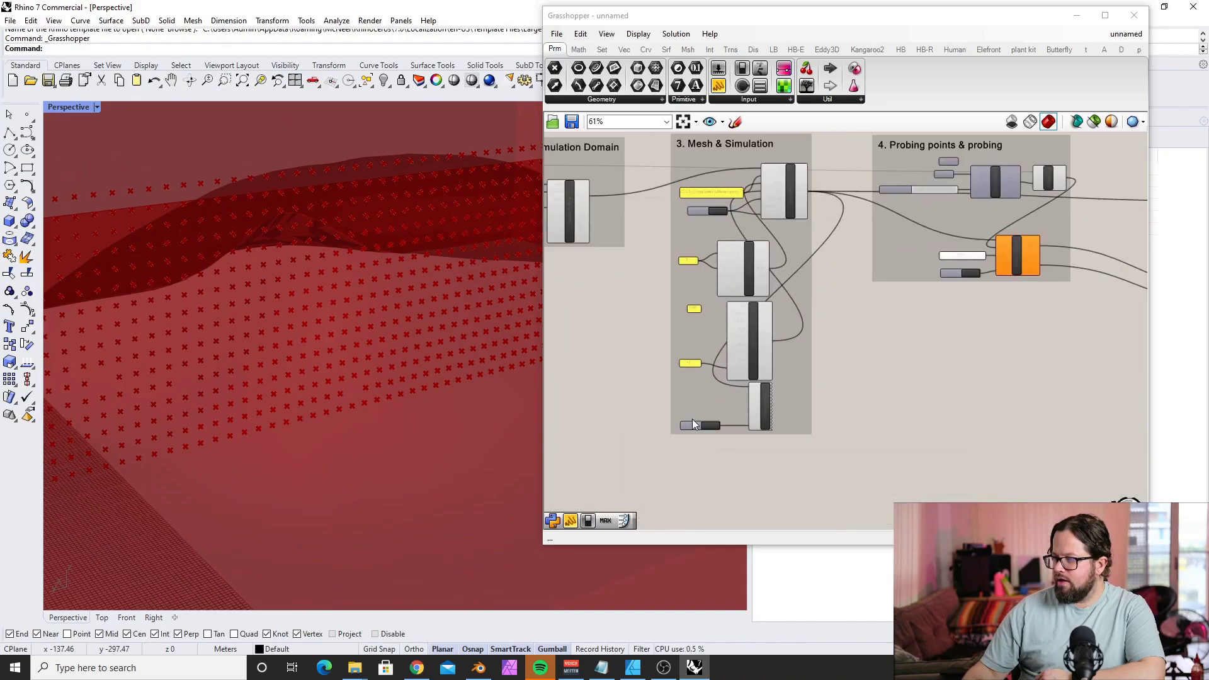
{"action": "left_click", "coordinate": [690, 426]}
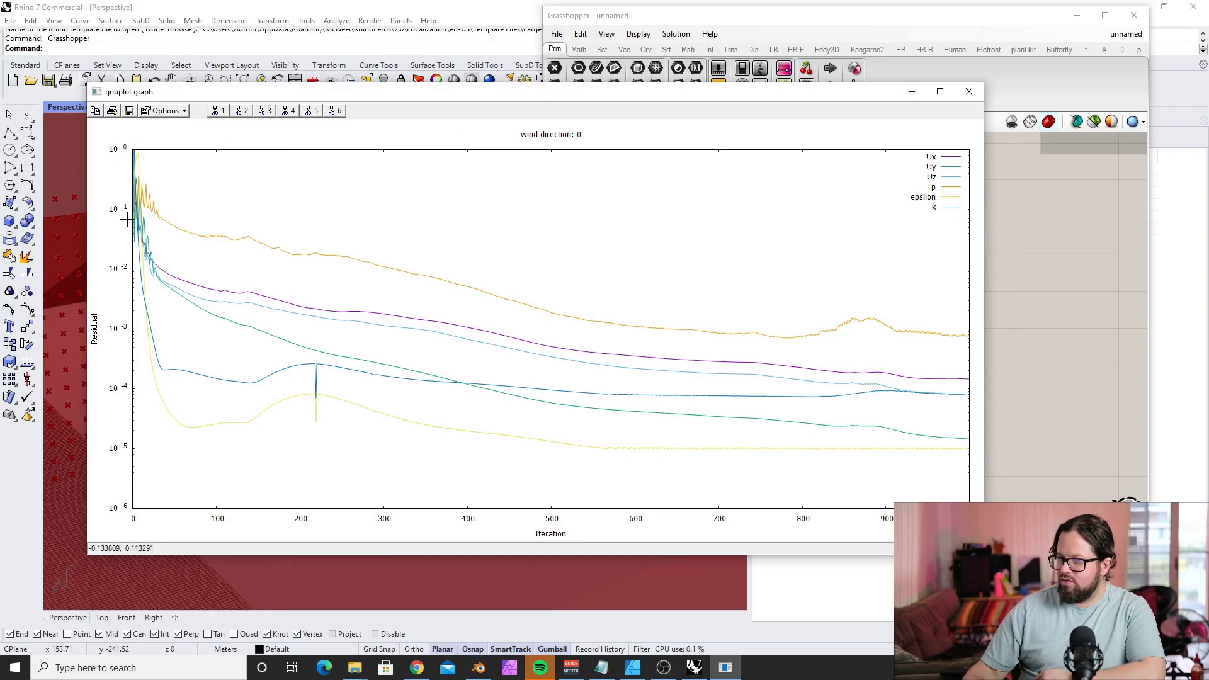
Return from the plot to the Grasshopper definition and orbit Rhino to see the whole domain.
{"action": "left_click", "coordinate": [1119, 354]}
{"action": "scroll", "coordinate": [708, 364], "scroll_direction": "down", "scroll_amount": 2}
{"action": "scroll", "coordinate": [874, 257], "scroll_direction": "up", "scroll_amount": 3}
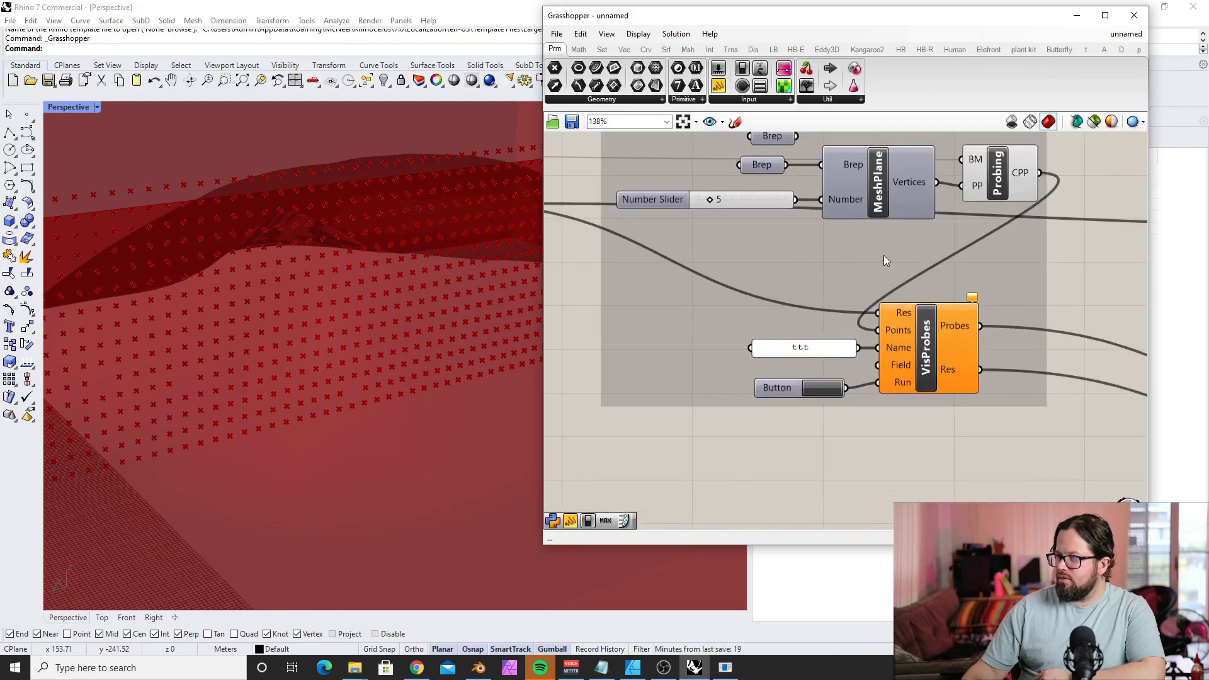
{"action": "scroll", "coordinate": [907, 211], "scroll_direction": "up", "scroll_amount": 3}
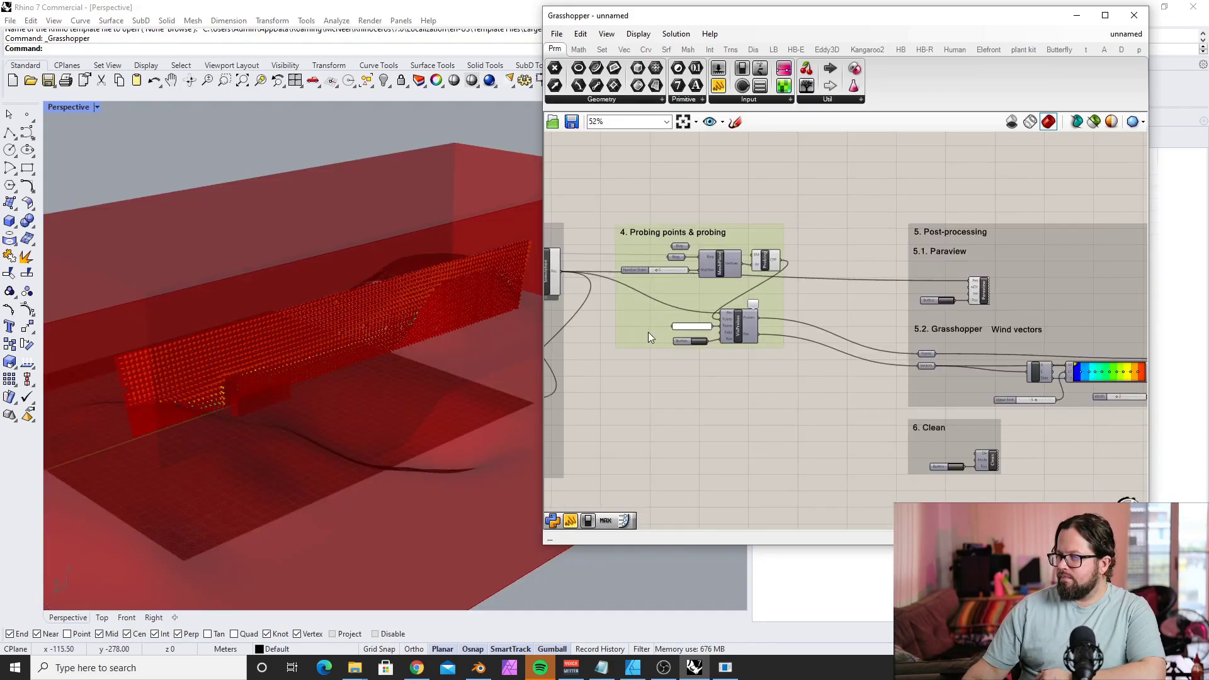
{"action": "scroll", "coordinate": [648, 330], "scroll_direction": "up", "scroll_amount": 3}
{"action": "scroll", "coordinate": [810, 362], "scroll_direction": "down", "scroll_amount": 2}
{"action": "scroll", "coordinate": [786, 237], "scroll_direction": "up", "scroll_amount": 2}
{"action": "scroll", "coordinate": [784, 240], "scroll_direction": "down", "scroll_amount": 2}
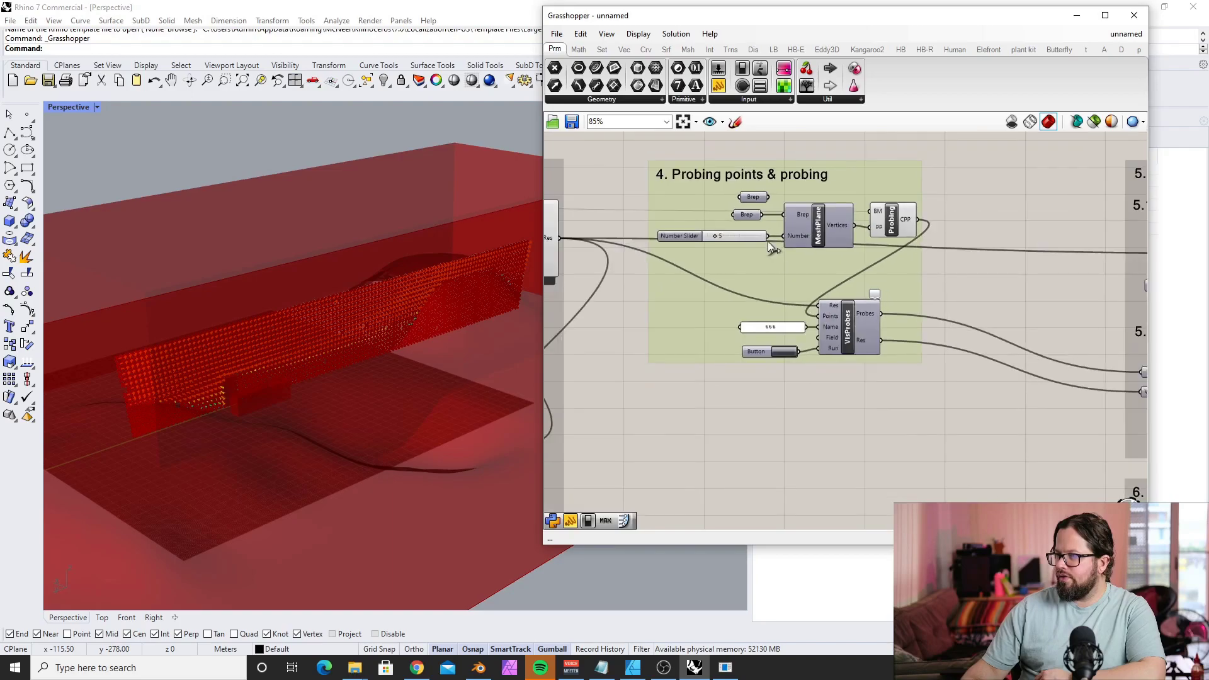
{"action": "scroll", "coordinate": [798, 243], "scroll_direction": "down", "scroll_amount": 2}
{"action": "scroll", "coordinate": [693, 227], "scroll_direction": "up", "scroll_amount": 3}
{"action": "scroll", "coordinate": [693, 226], "scroll_direction": "down", "scroll_amount": 1}
{"action": "right_click_drag", "start_coordinate": [265, 441], "coordinate": [275, 464]}
{"action": "scroll", "coordinate": [293, 397], "scroll_direction": "down", "scroll_amount": 3}
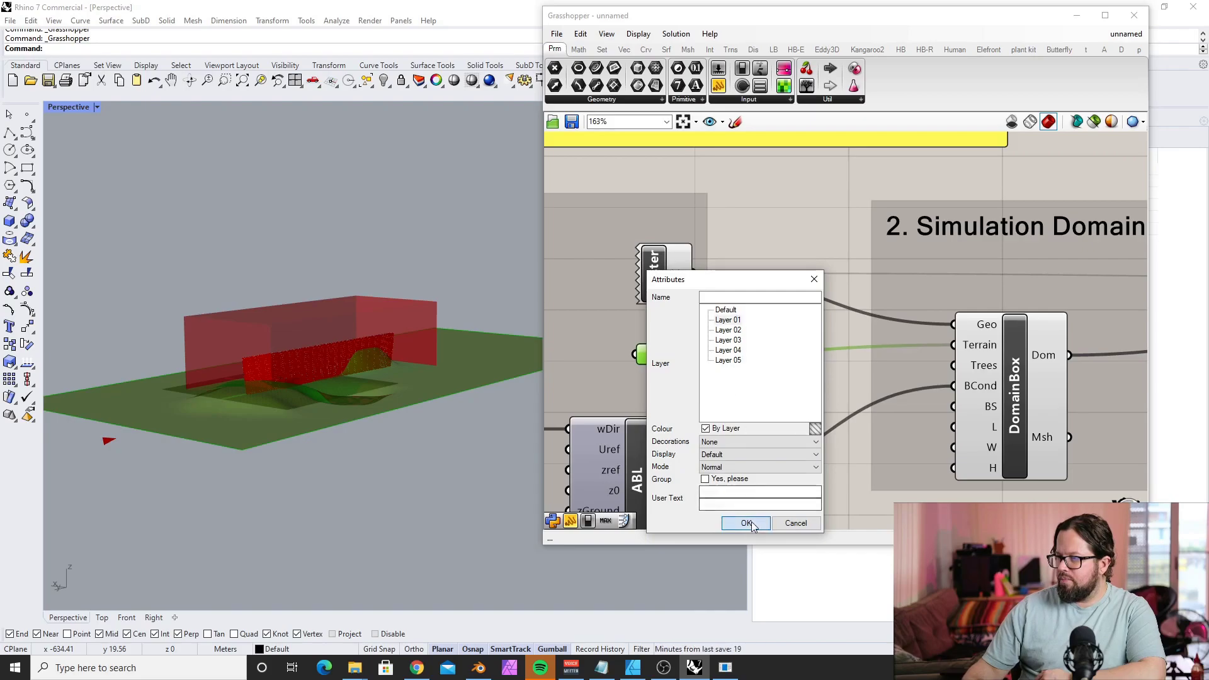
Confirm the Attributes dialog, turn off Preview on the Geo parameter, and select the terrain surface in Rhino.
{"action": "left_click", "coordinate": [736, 524]}
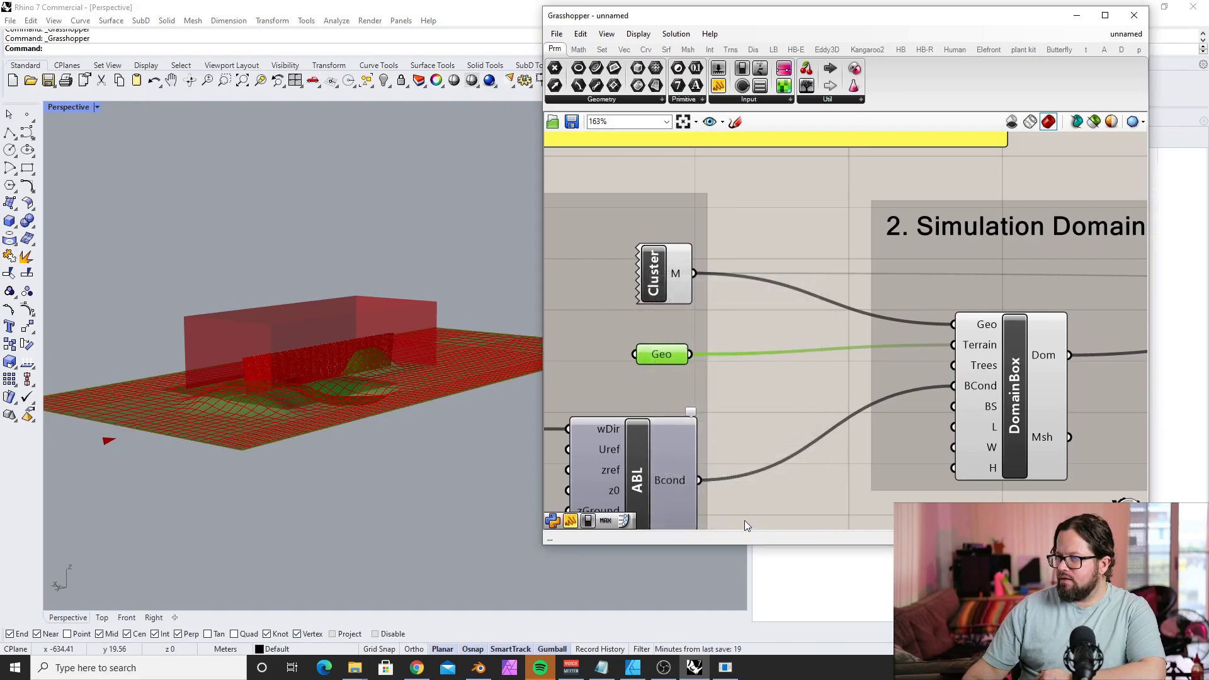
{"action": "mouse_move", "coordinate": [385, 495]}
{"action": "right_mouse_down"}
{"action": "mouse_move", "coordinate": [356, 571]}
{"action": "mouse_move", "coordinate": [373, 504]}
{"action": "right_mouse_up"}
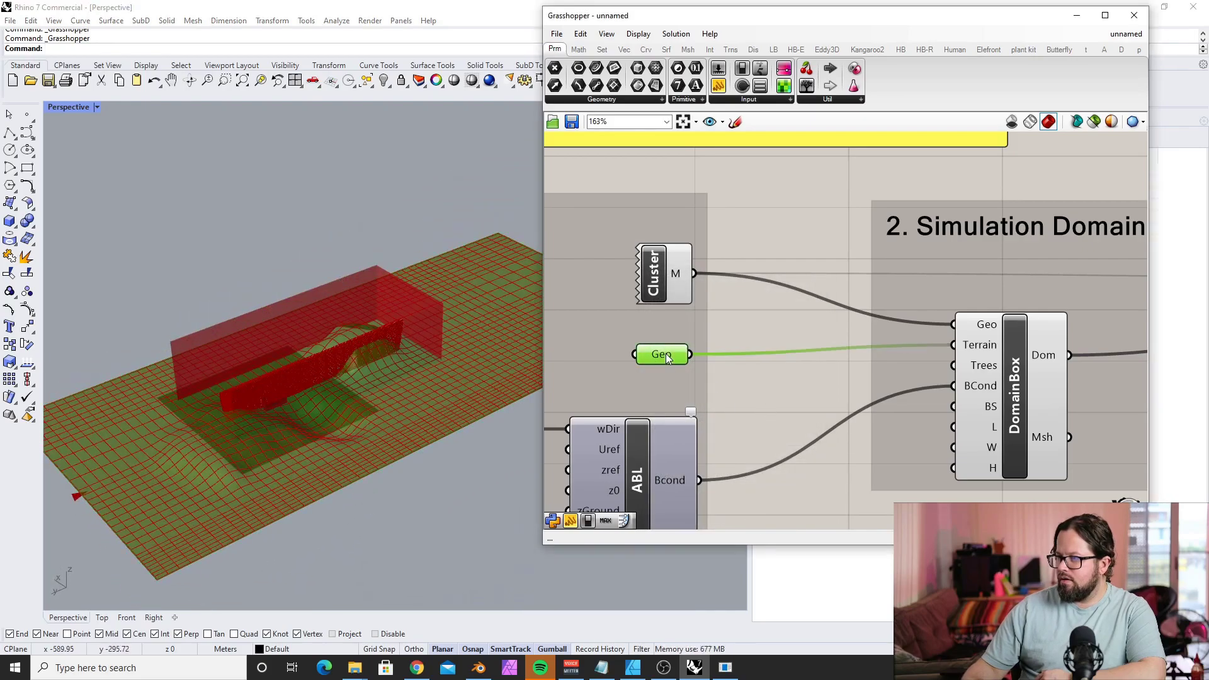
{"action": "right_click", "coordinate": [667, 354]}
{"action": "left_click", "coordinate": [731, 378]}
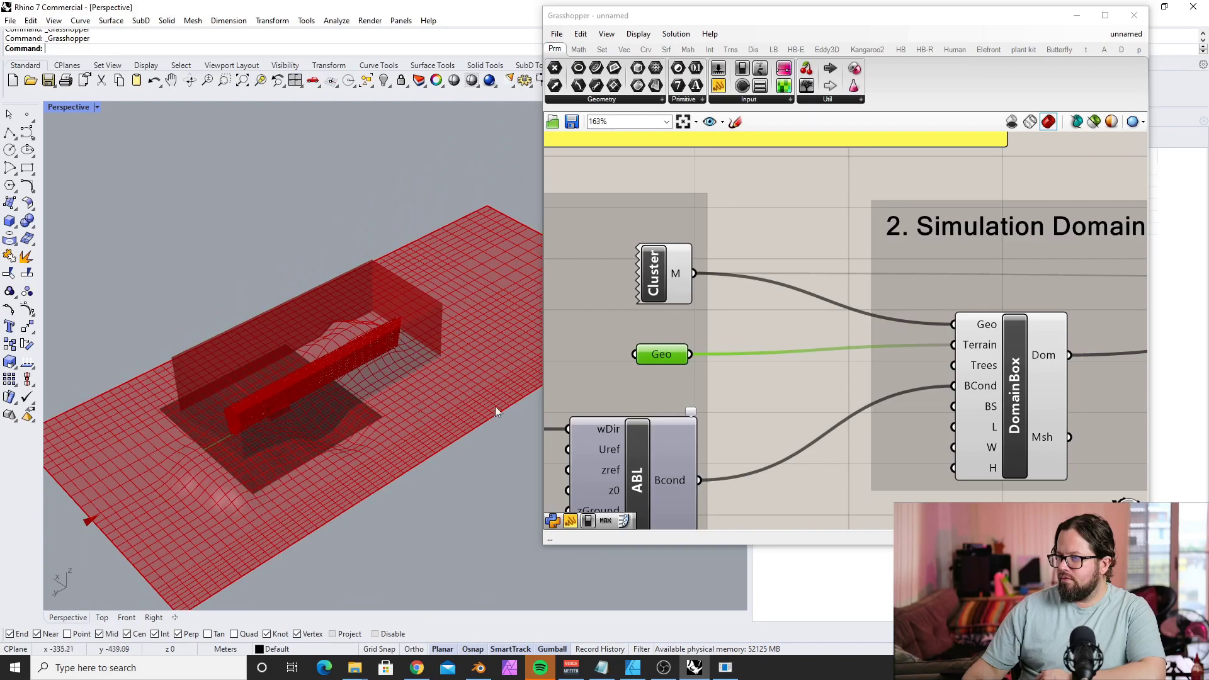
{"action": "left_click", "coordinate": [456, 398]}
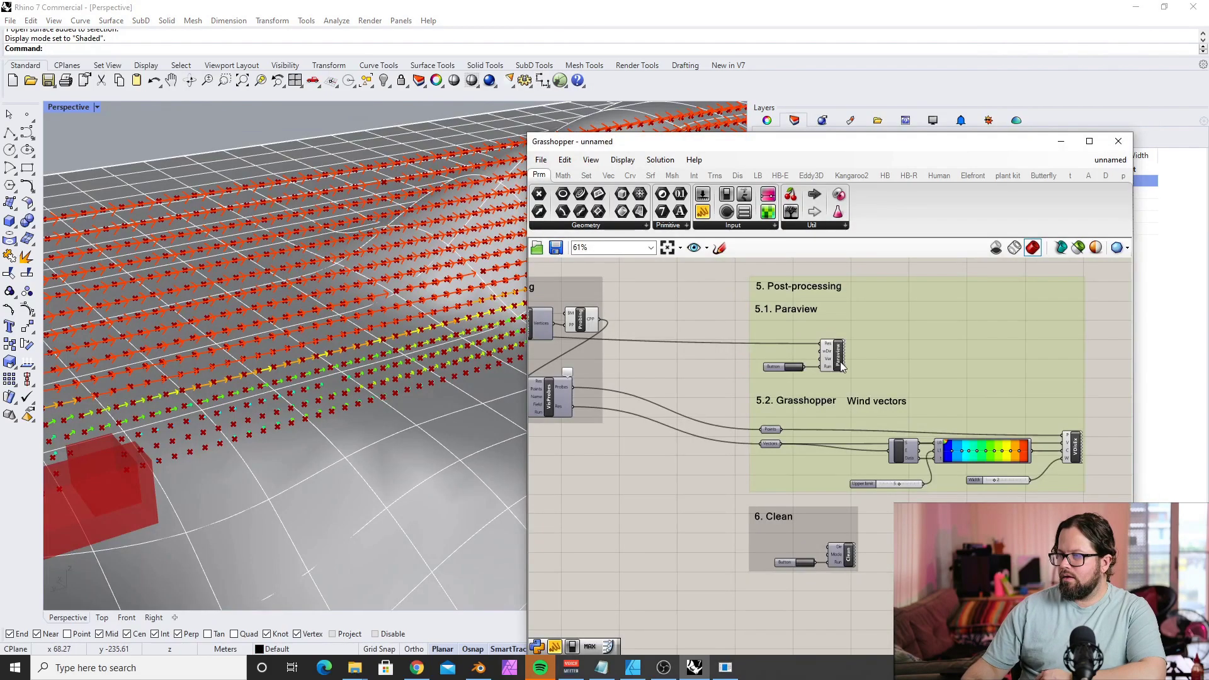
{"action": "scroll", "coordinate": [840, 362], "scroll_direction": "down", "scroll_amount": 2}
Turn off the Probing component's Preview to hide the green probe points, then orbit over the arrows.
{"action": "scroll", "coordinate": [765, 357], "scroll_direction": "up", "scroll_amount": 6}
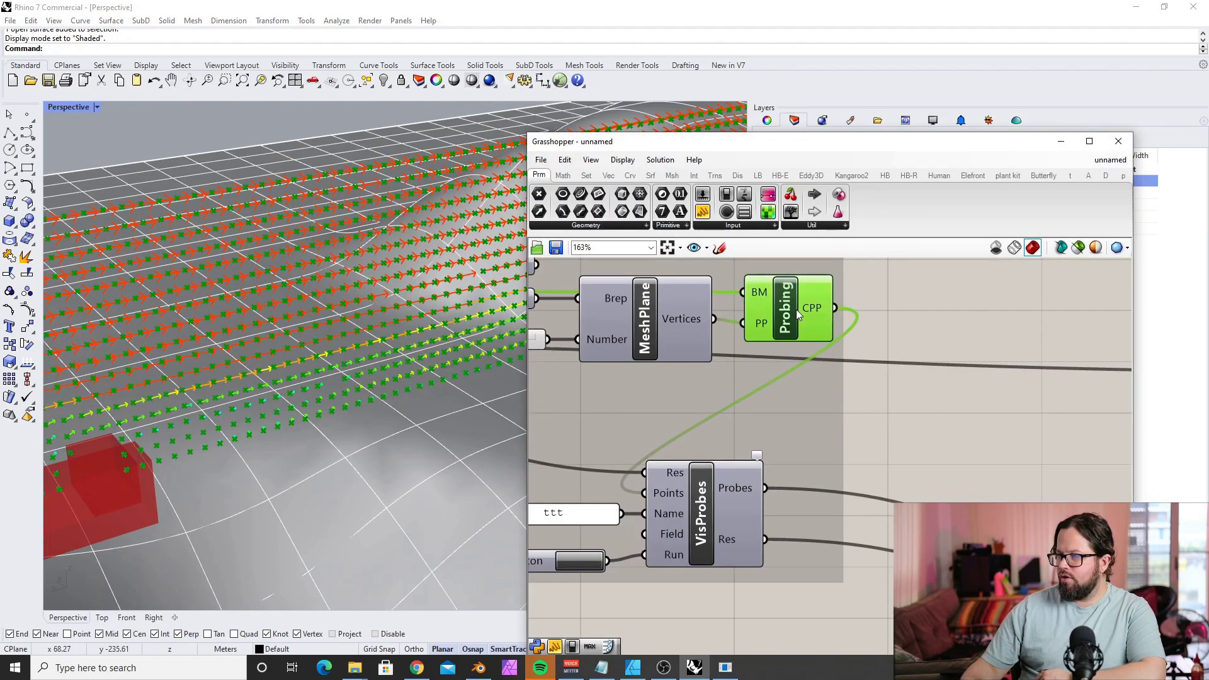
{"action": "right_click", "coordinate": [794, 308]}
{"action": "left_click", "coordinate": [829, 329]}
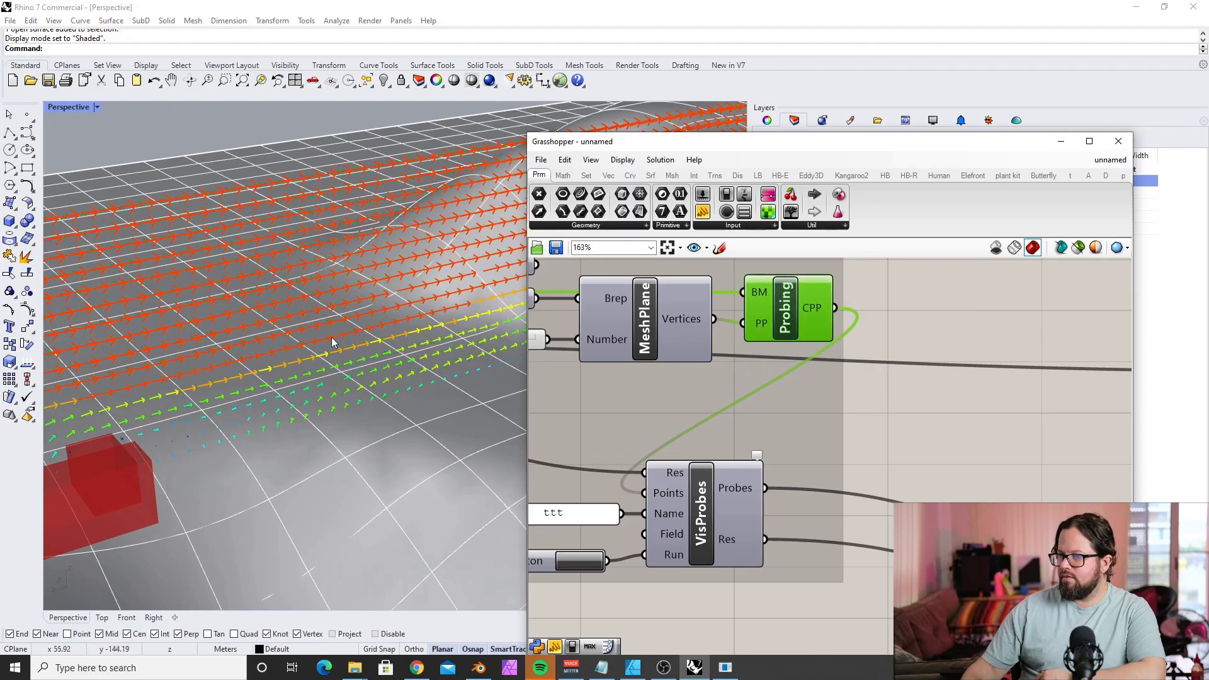
{"action": "right_click_drag", "start_coordinate": [326, 343], "coordinate": [228, 423]}
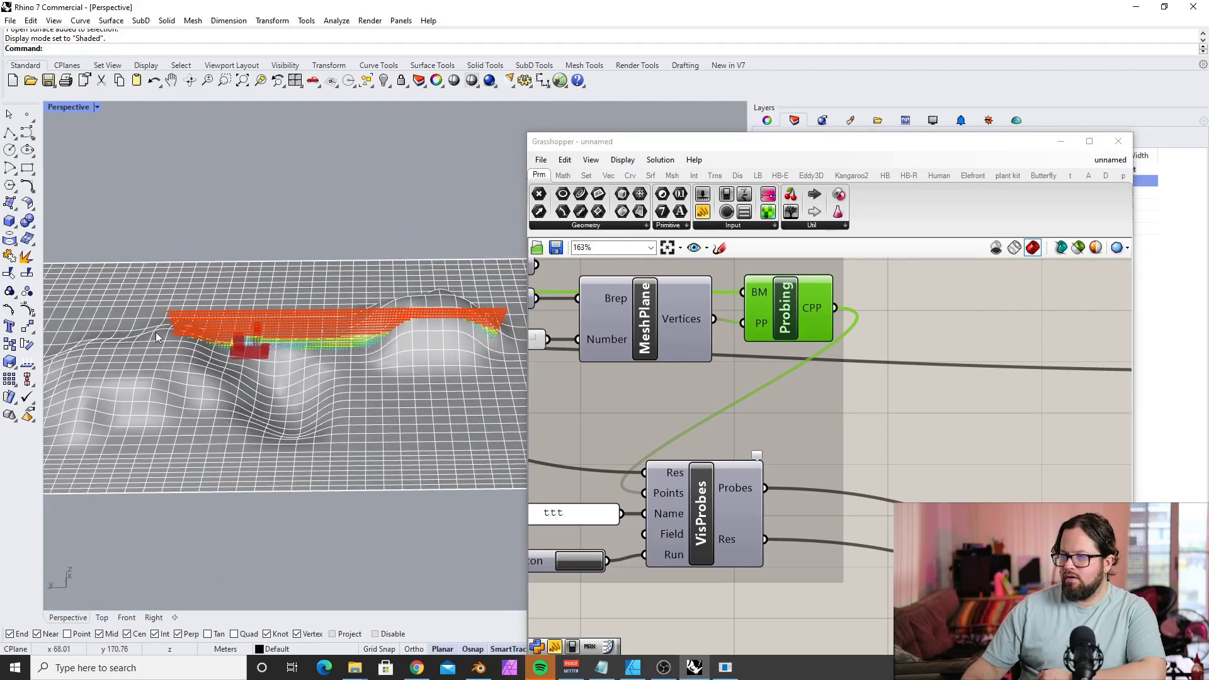
{"action": "scroll", "coordinate": [166, 337], "scroll_direction": "up", "scroll_amount": 3}
{"action": "right_click_drag", "start_coordinate": [166, 337], "coordinate": [302, 366]}
Set the Perspective viewport to Rendered display and orbit to a low view over the terrain.
{"action": "left_click", "coordinate": [51, 107]}
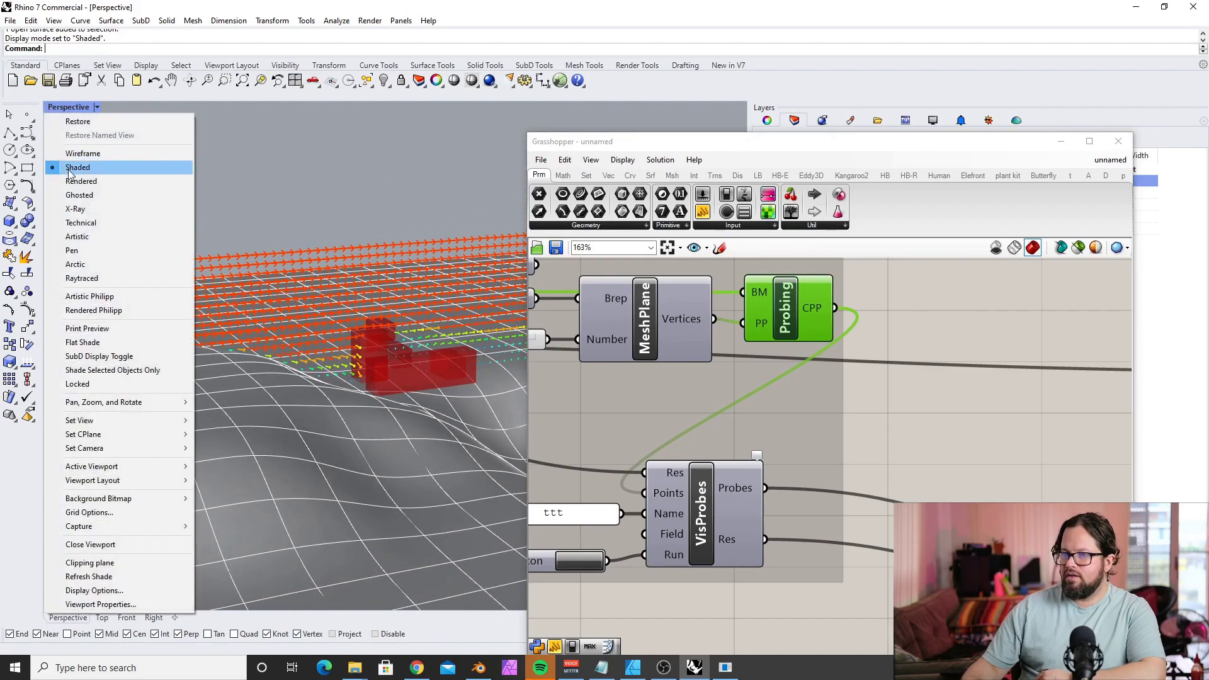
{"action": "left_click", "coordinate": [85, 181]}
{"action": "mouse_move", "coordinate": [173, 247]}
{"action": "right_mouse_down"}
{"action": "mouse_move", "coordinate": [183, 361]}
{"action": "mouse_move", "coordinate": [402, 343]}
{"action": "mouse_move", "coordinate": [227, 325]}
{"action": "right_mouse_up"}
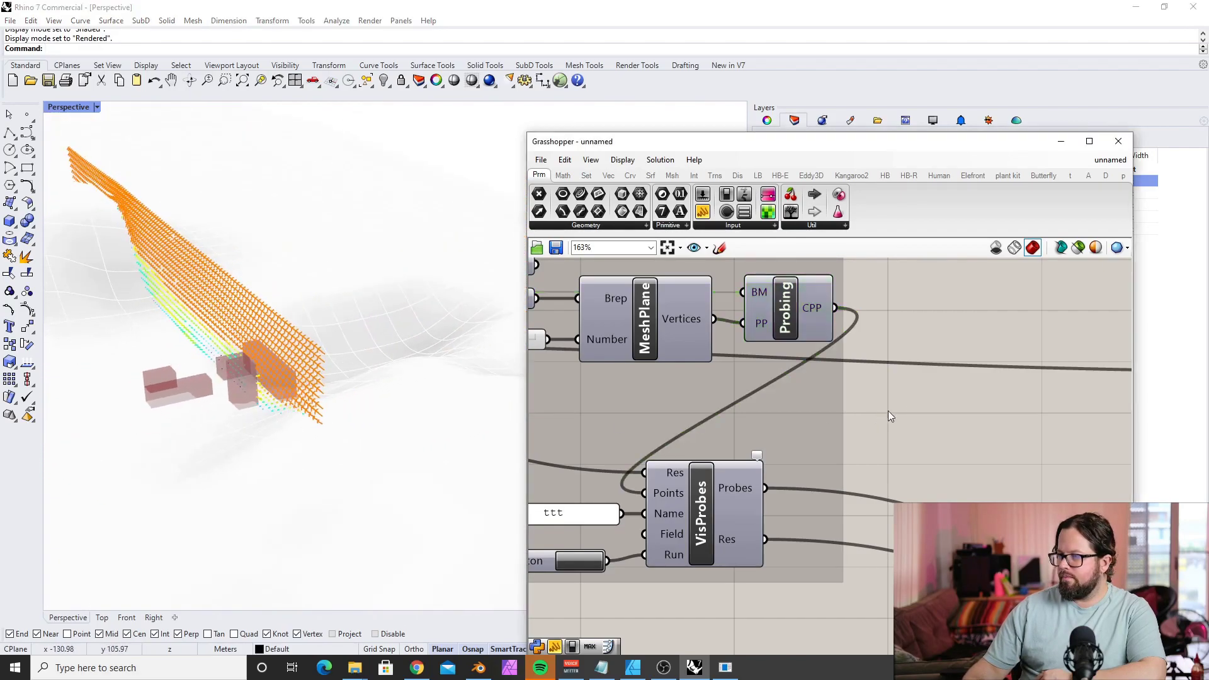
{"action": "scroll", "coordinate": [906, 410], "scroll_direction": "down", "scroll_amount": 6}
Bake the Cluster's building boxes into Rhino as white blocks and zoom into the wind arrow field.
{"action": "scroll", "coordinate": [678, 391], "scroll_direction": "up", "scroll_amount": 2}
{"action": "scroll", "coordinate": [678, 390], "scroll_direction": "up", "scroll_amount": 4}
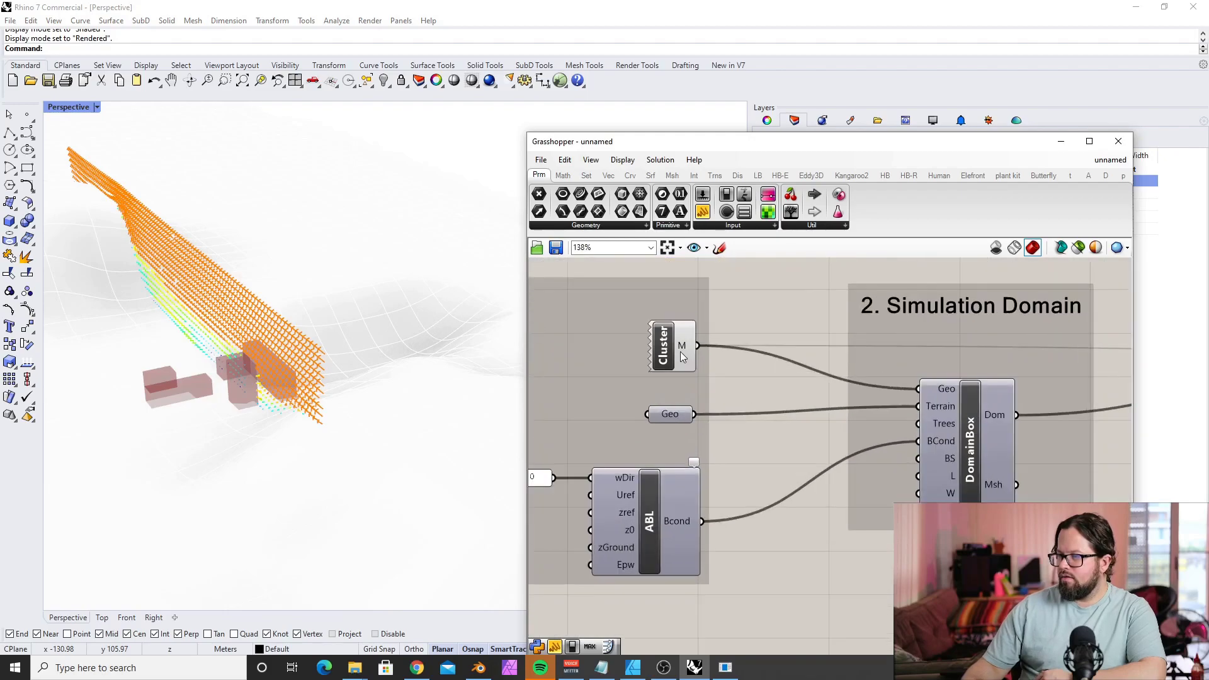
{"action": "left_click", "coordinate": [673, 345]}
{"action": "right_click", "coordinate": [682, 346]}
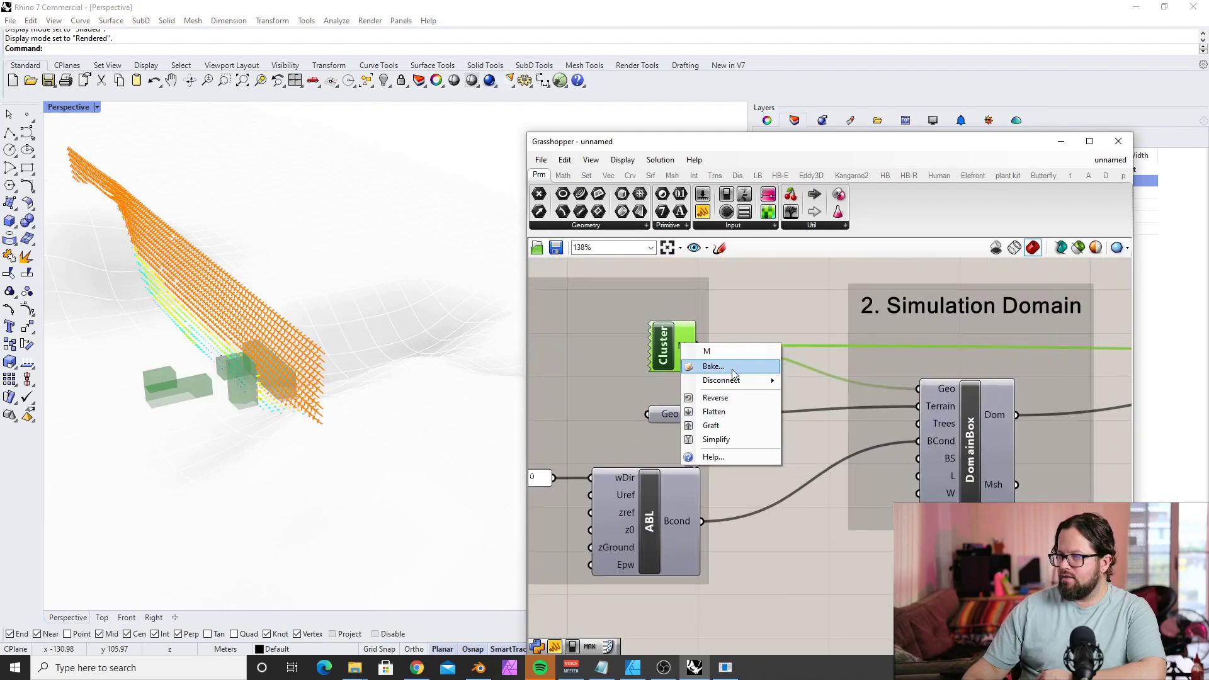
{"action": "mouse_move", "coordinate": [353, 353]}
{"action": "right_mouse_down"}
{"action": "mouse_move", "coordinate": [119, 399]}
{"action": "mouse_move", "coordinate": [292, 341]}
{"action": "mouse_move", "coordinate": [353, 334]}
{"action": "right_mouse_up"}
{"action": "scroll", "coordinate": [784, 308], "scroll_direction": "down", "scroll_amount": 5}
{"action": "scroll", "coordinate": [841, 392], "scroll_direction": "up", "scroll_amount": 4}
{"action": "scroll", "coordinate": [718, 416], "scroll_direction": "up", "scroll_amount": 4}
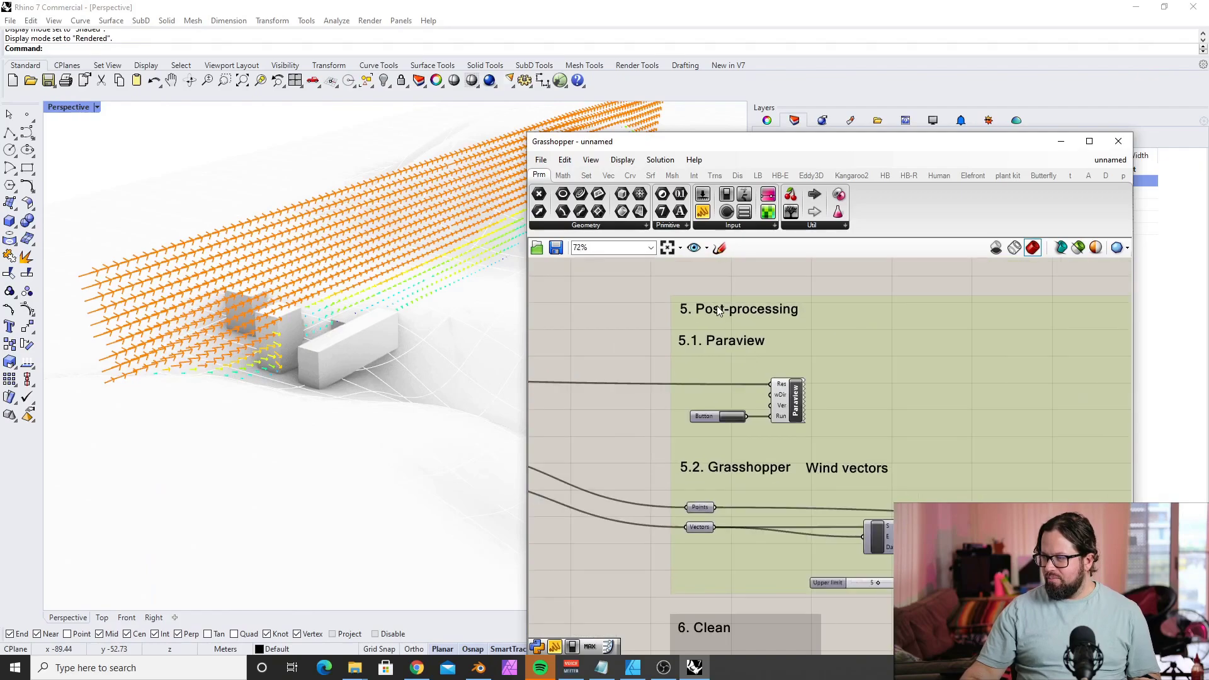
{"action": "scroll", "coordinate": [738, 311], "scroll_direction": "up", "scroll_amount": 5}
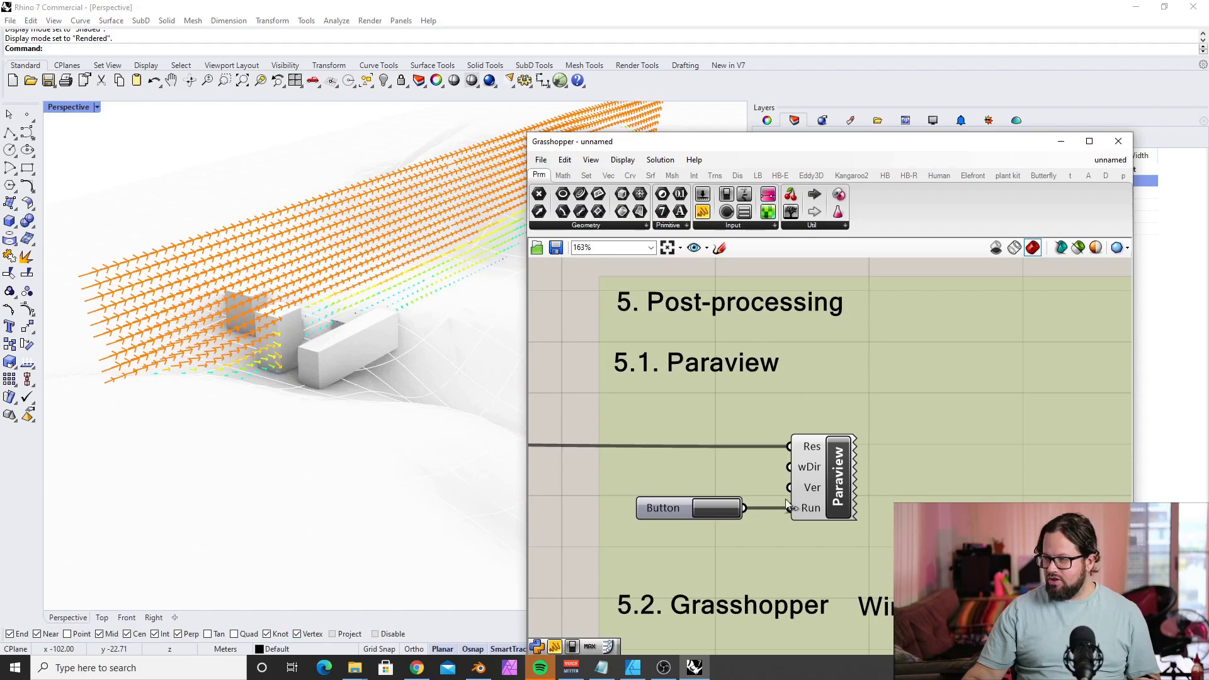
Send the wind results to ParaView, dismiss its welcome message, and orbit around the domain block.
{"action": "left_click", "coordinate": [716, 508]}
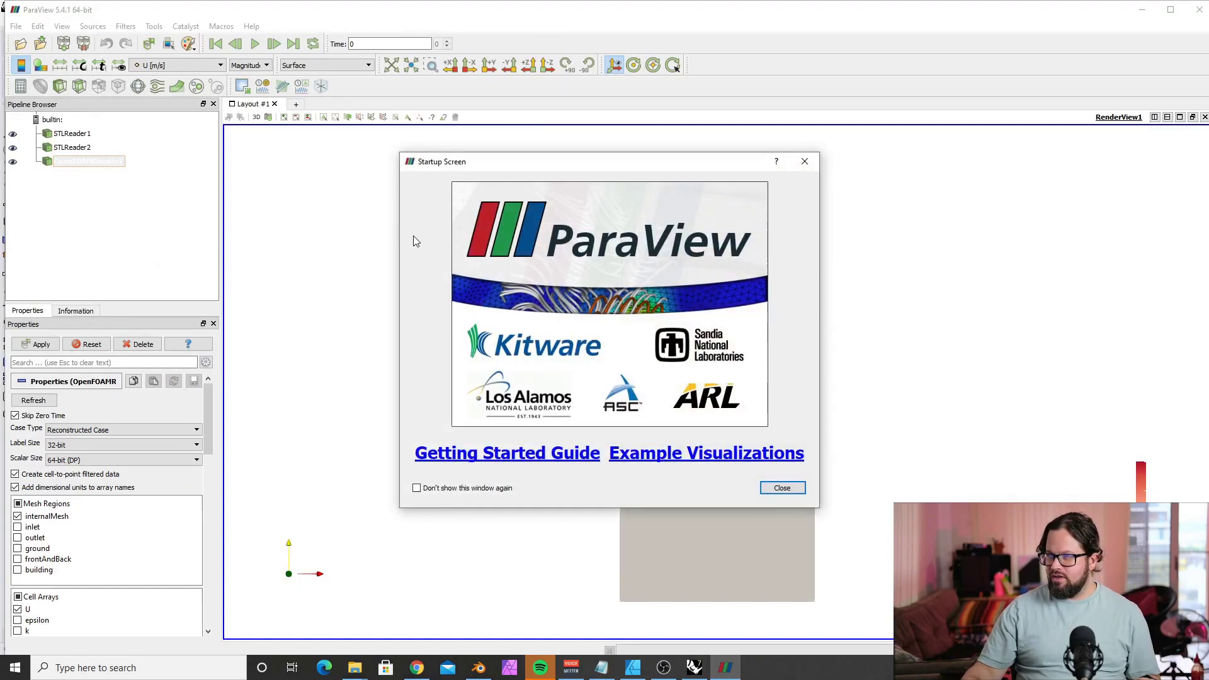
{"action": "left_click", "coordinate": [783, 487]}
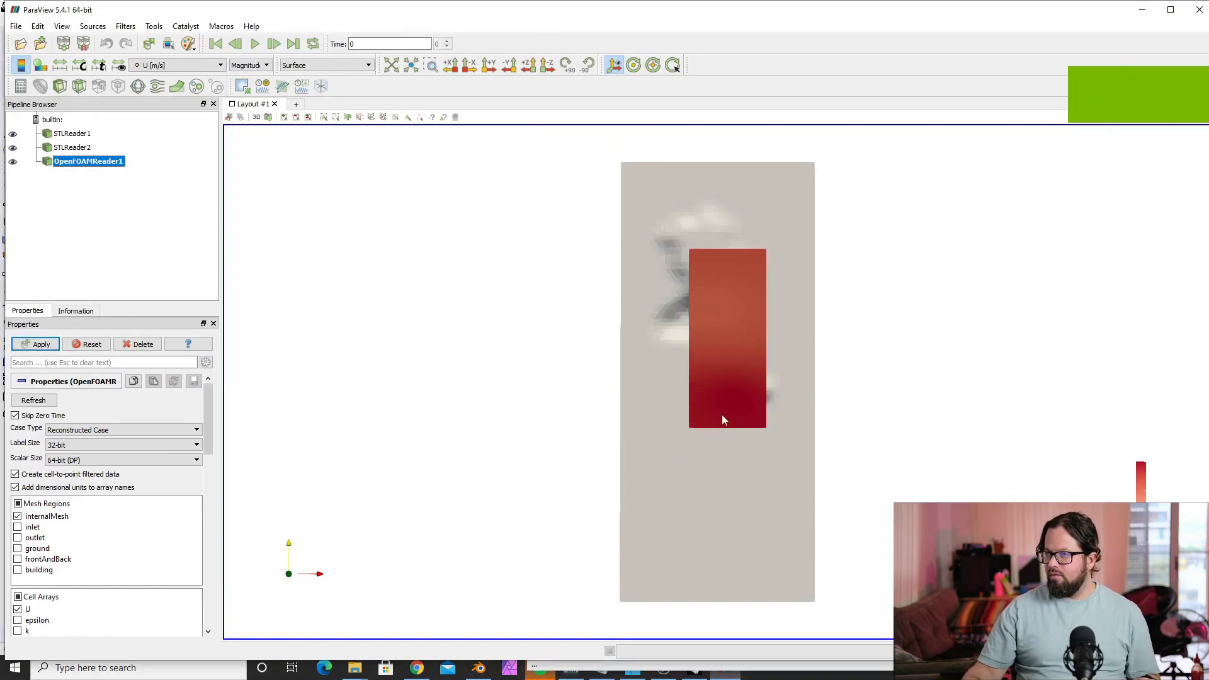
{"action": "scroll", "coordinate": [734, 410], "scroll_direction": "up", "scroll_amount": 5}
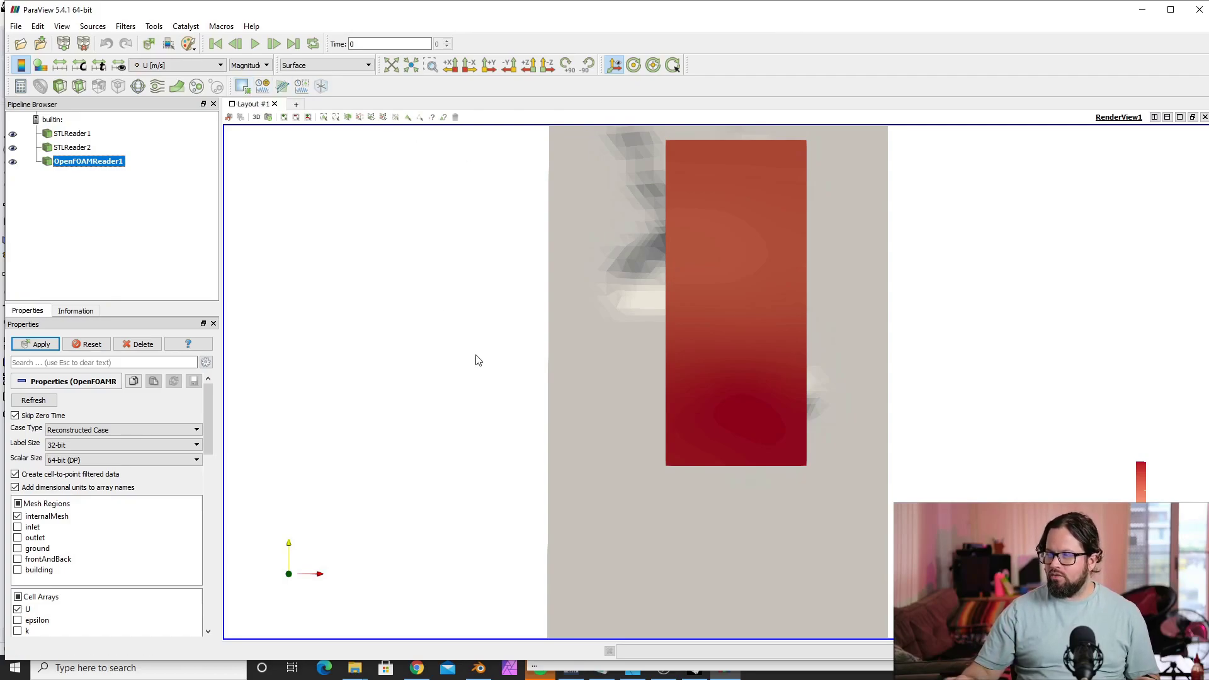
{"action": "left_click_drag", "start_coordinate": [476, 360], "coordinate": [812, 246]}
{"action": "scroll", "coordinate": [969, 434], "scroll_direction": "up", "scroll_amount": 5}
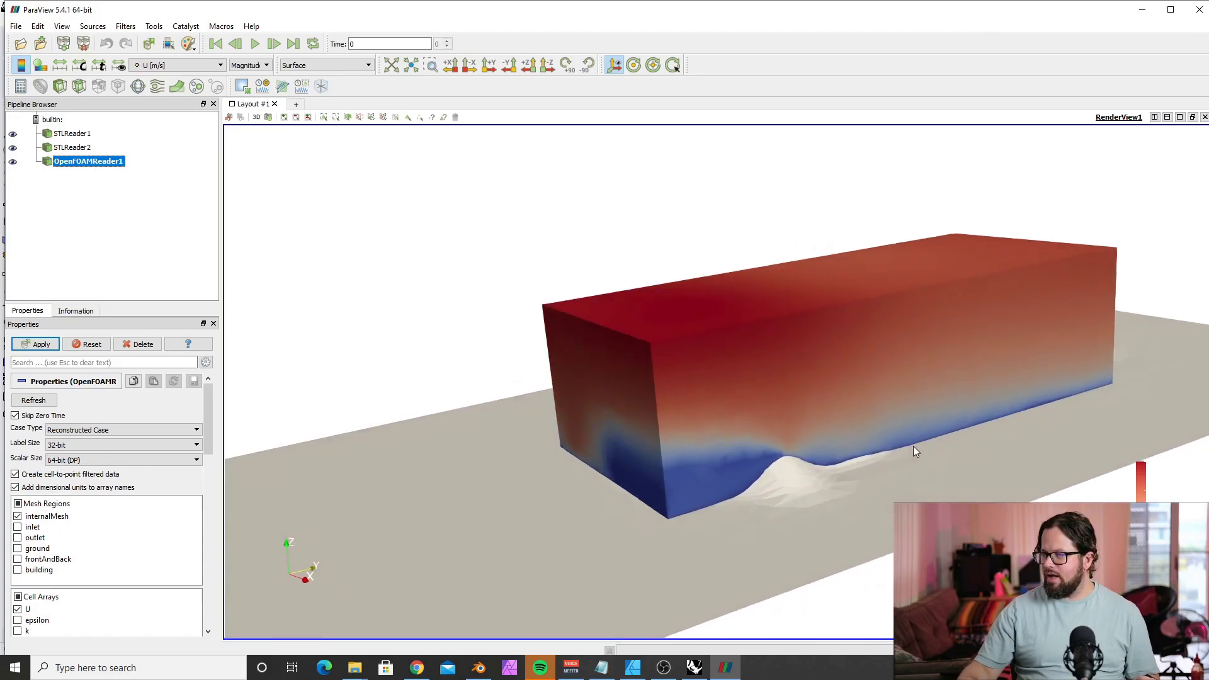
{"action": "left_click_drag", "start_coordinate": [915, 450], "coordinate": [995, 435]}
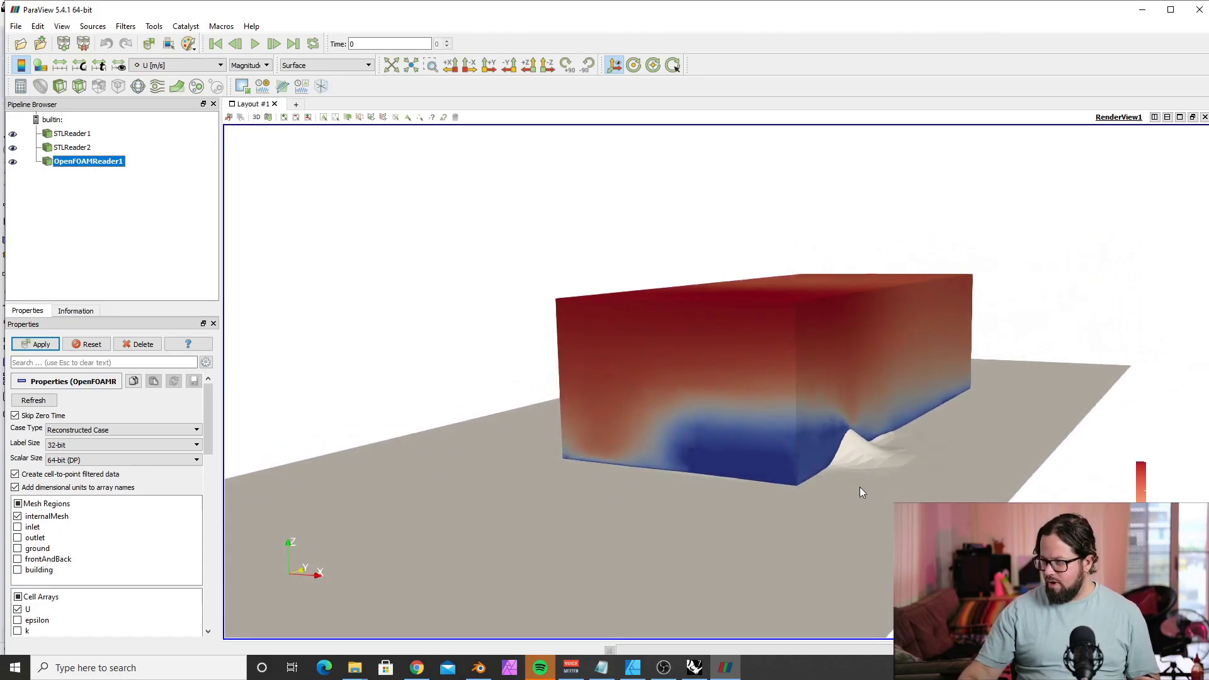
{"action": "left_click_drag", "start_coordinate": [890, 486], "coordinate": [836, 511]}
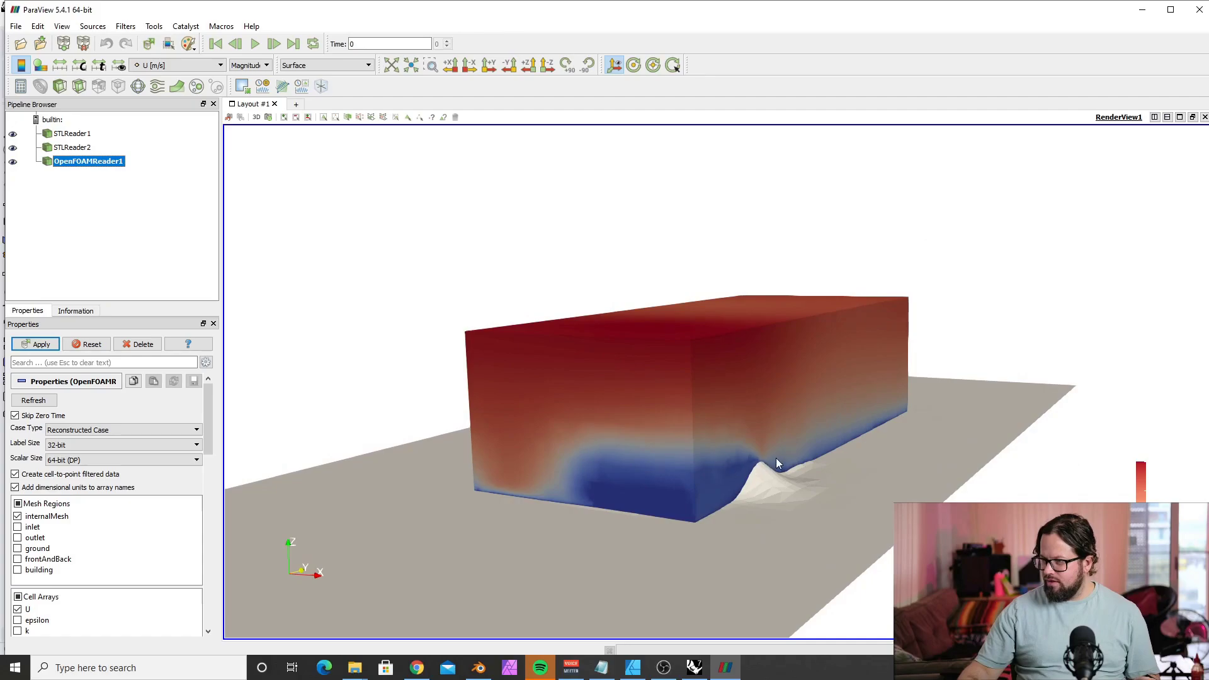
{"action": "scroll", "coordinate": [740, 436], "scroll_direction": "up", "scroll_amount": 5}
{"action": "scroll", "coordinate": [750, 440], "scroll_direction": "down", "scroll_amount": 3}
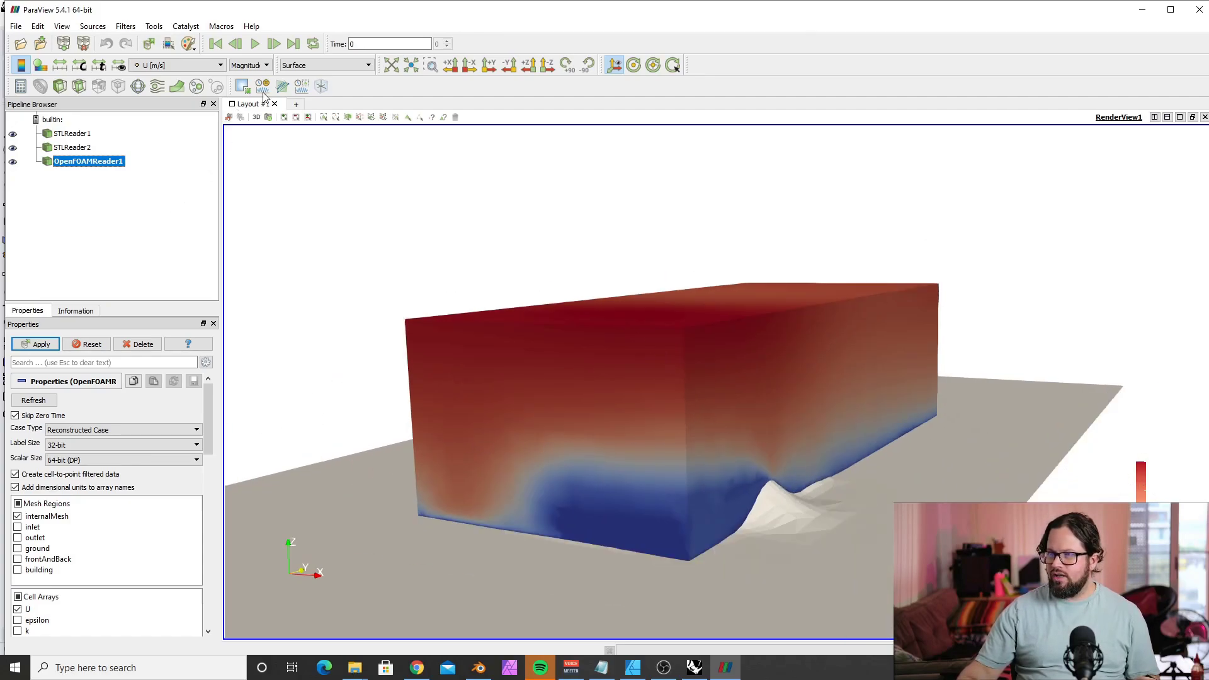
Switch the OpenFOAM result's representation to 3D Glyphs to reveal the terrain and buildings.
{"action": "left_click", "coordinate": [318, 67]}
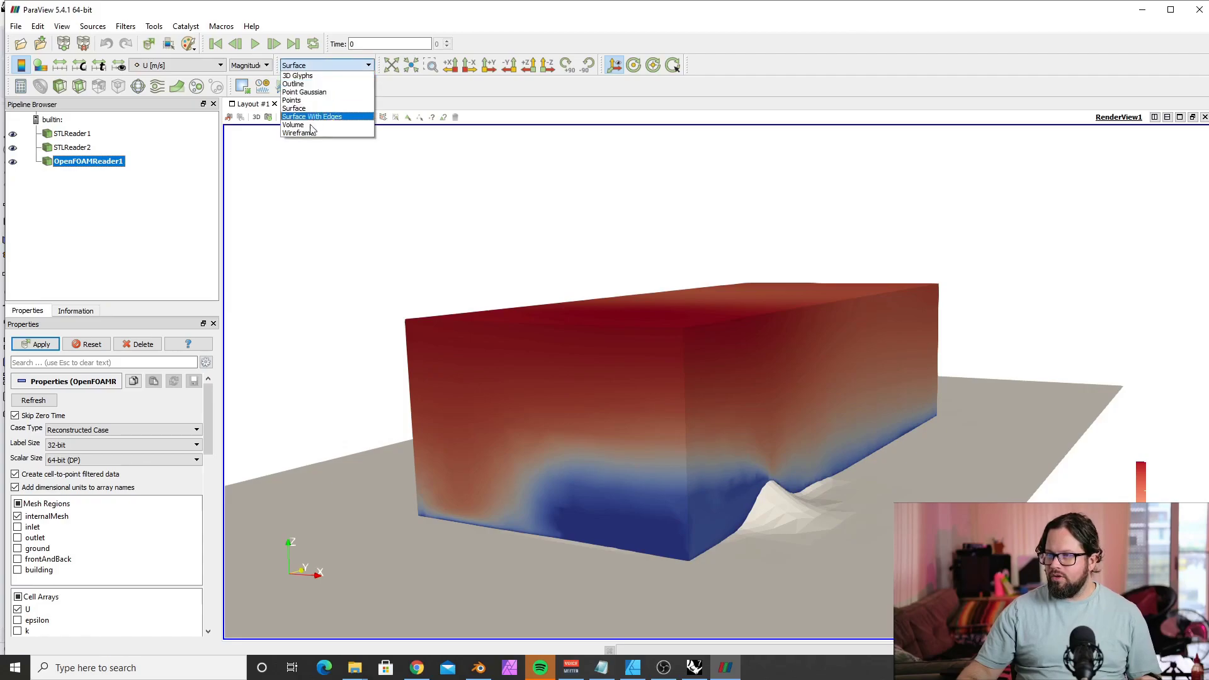
{"action": "left_click", "coordinate": [299, 75]}
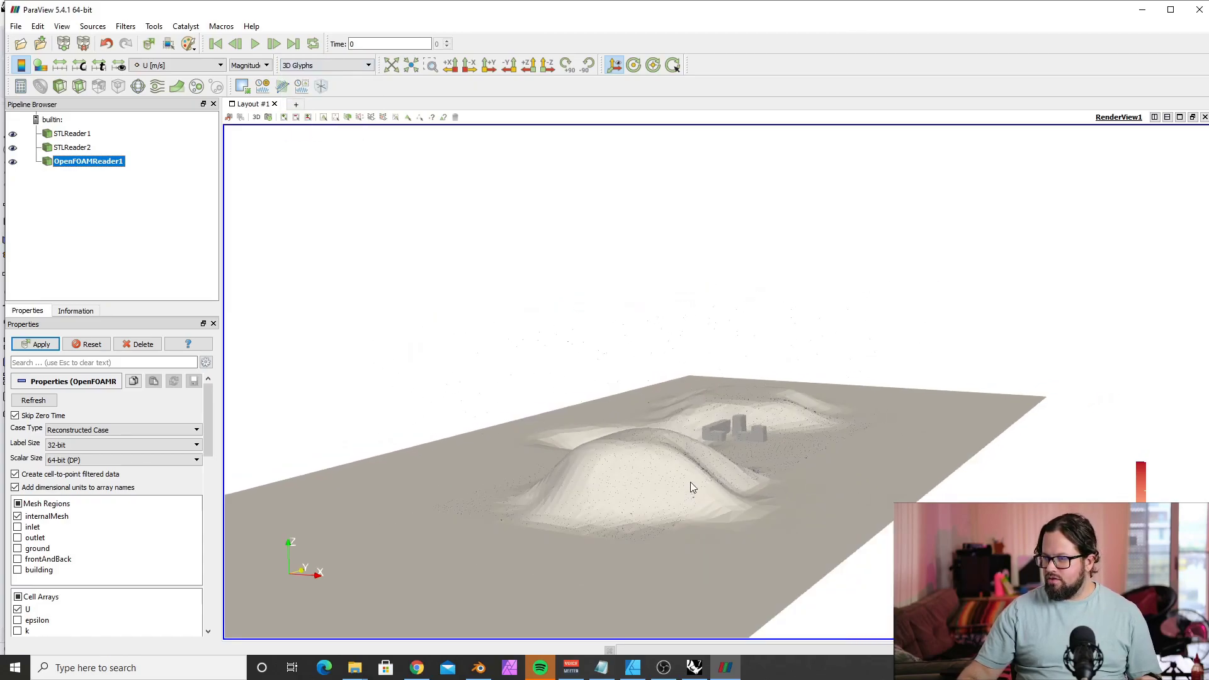
{"action": "mouse_move", "coordinate": [690, 481]}
{"action": "left_mouse_down"}
{"action": "mouse_move", "coordinate": [686, 447]}
{"action": "mouse_move", "coordinate": [678, 491]}
{"action": "mouse_move", "coordinate": [640, 551]}
{"action": "mouse_move", "coordinate": [678, 485]}
{"action": "mouse_move", "coordinate": [660, 512]}
{"action": "mouse_move", "coordinate": [591, 549]}
{"action": "mouse_move", "coordinate": [641, 477]}
{"action": "mouse_move", "coordinate": [845, 584]}
{"action": "mouse_move", "coordinate": [871, 584]}
{"action": "mouse_move", "coordinate": [776, 577]}
{"action": "mouse_move", "coordinate": [789, 573]}
{"action": "mouse_move", "coordinate": [793, 527]}
{"action": "mouse_move", "coordinate": [704, 484]}
{"action": "mouse_move", "coordinate": [702, 471]}
{"action": "left_mouse_up"}
Show the wind mesh as Surface With Edges and add a Slice filter through it.
{"action": "left_click", "coordinate": [362, 66]}
{"action": "left_click", "coordinate": [315, 117]}
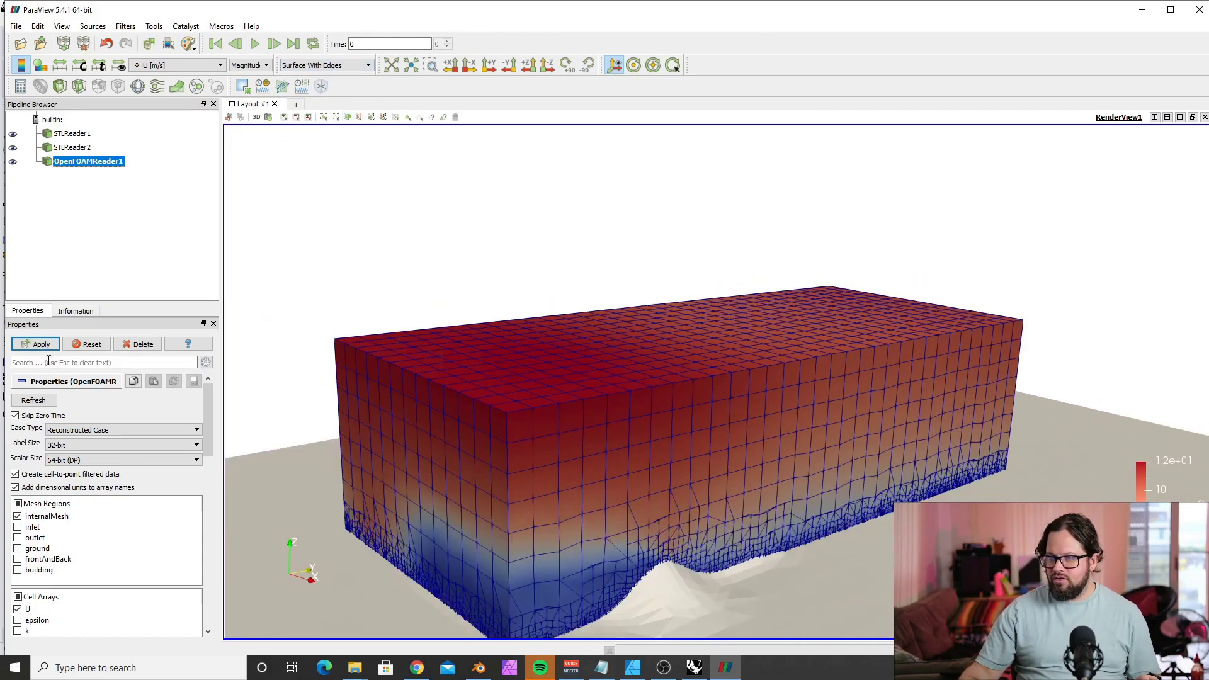
{"action": "left_click", "coordinate": [80, 88]}
{"action": "left_click_drag", "start_coordinate": [920, 513], "coordinate": [910, 507]}
{"action": "left_click", "coordinate": [42, 345]}
{"action": "scroll", "coordinate": [834, 487], "scroll_direction": "up", "scroll_amount": 5}
{"action": "scroll", "coordinate": [834, 487], "scroll_direction": "down", "scroll_amount": 2}
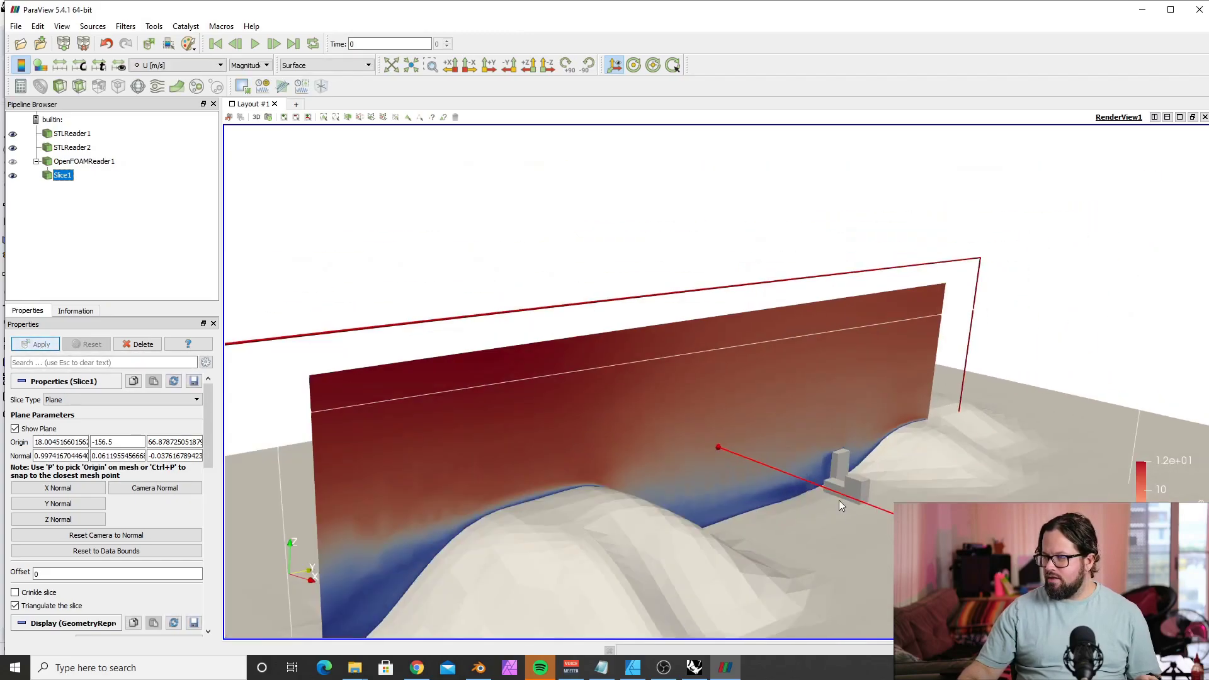
Snap the slice normal to X, pick its origin on the mesh, slide it along X, then minimize ParaView.
{"action": "key", "text": "x"}
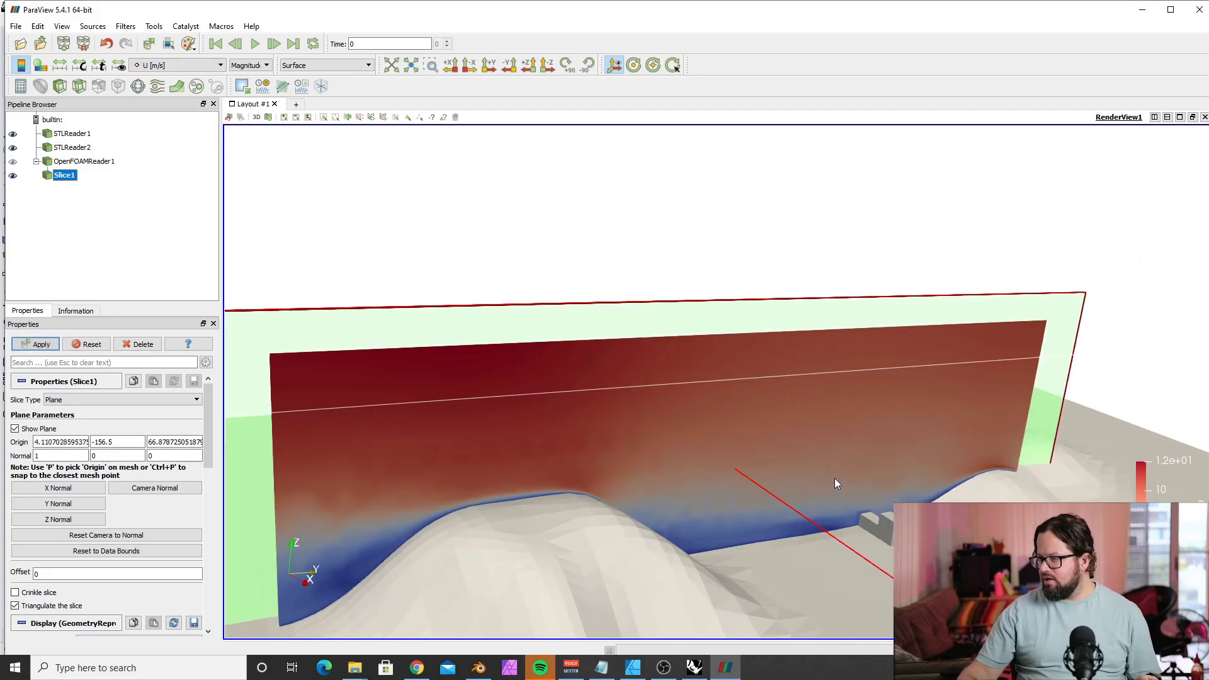
{"action": "key", "text": "p"}
{"action": "left_click_drag", "start_coordinate": [868, 524], "coordinate": [811, 546]}
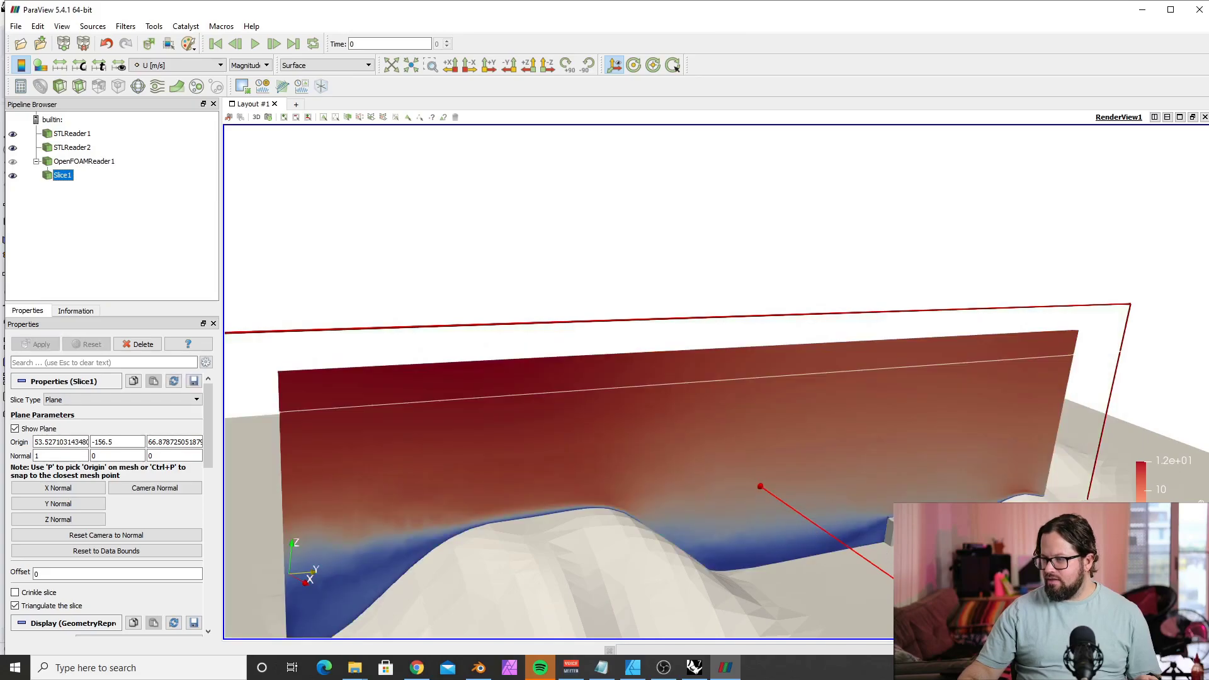
{"action": "scroll", "coordinate": [797, 500], "scroll_direction": "down", "scroll_amount": 2}
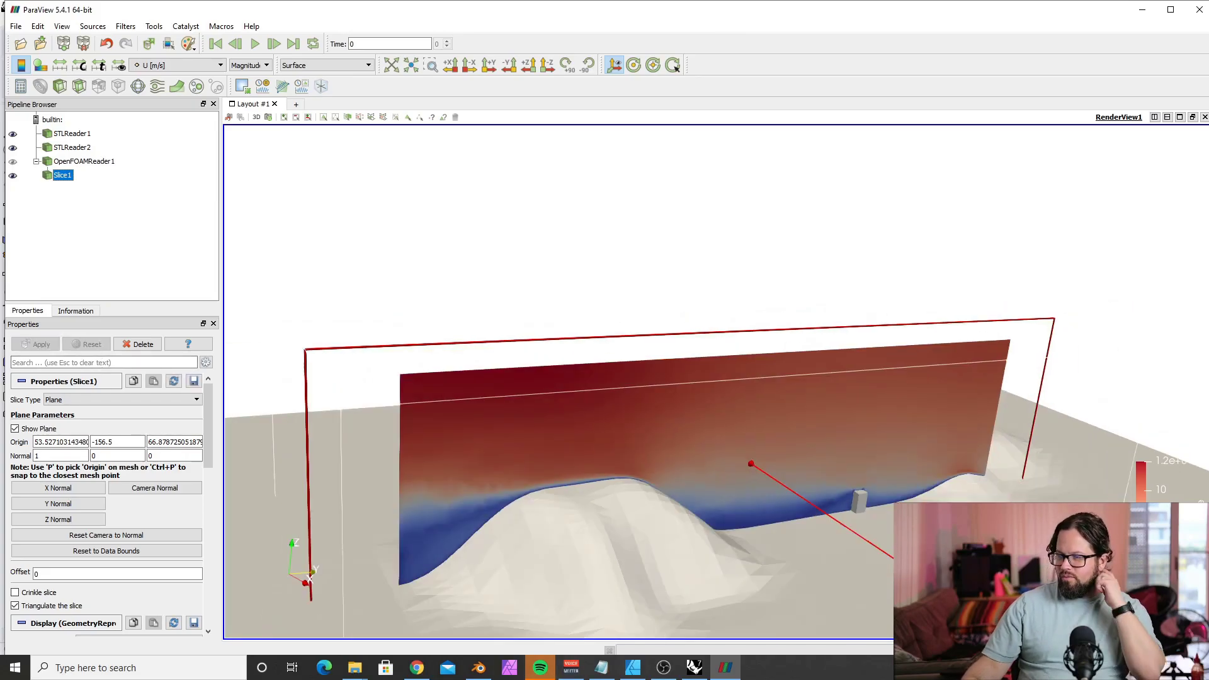
{"action": "left_click", "coordinate": [726, 667]}
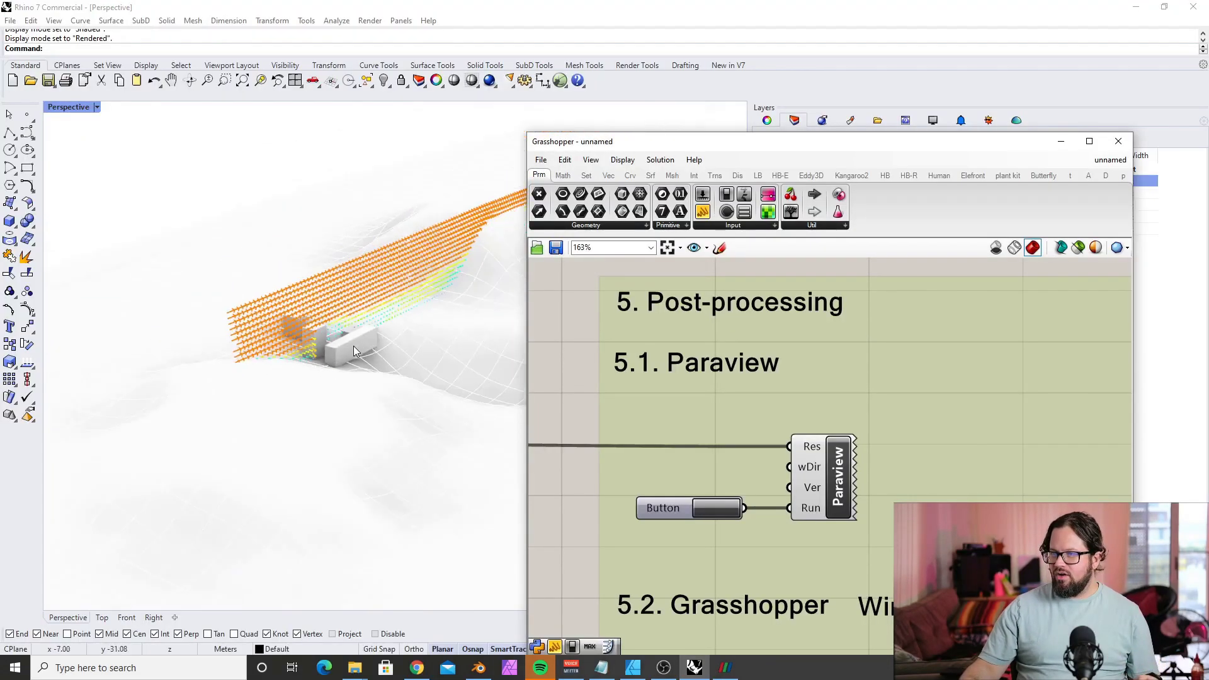
Orbit and zoom Rhino's Perspective view to inspect the vector grid around the building from above.
{"action": "middle_click", "coordinate": [313, 332]}
{"action": "right_click_drag", "start_coordinate": [357, 374], "coordinate": [327, 362]}
{"action": "right_click_drag", "start_coordinate": [335, 184], "coordinate": [250, 365]}
{"action": "scroll", "coordinate": [334, 315], "scroll_direction": "down", "scroll_amount": 3}
{"action": "right_click_drag", "start_coordinate": [334, 315], "coordinate": [306, 252]}
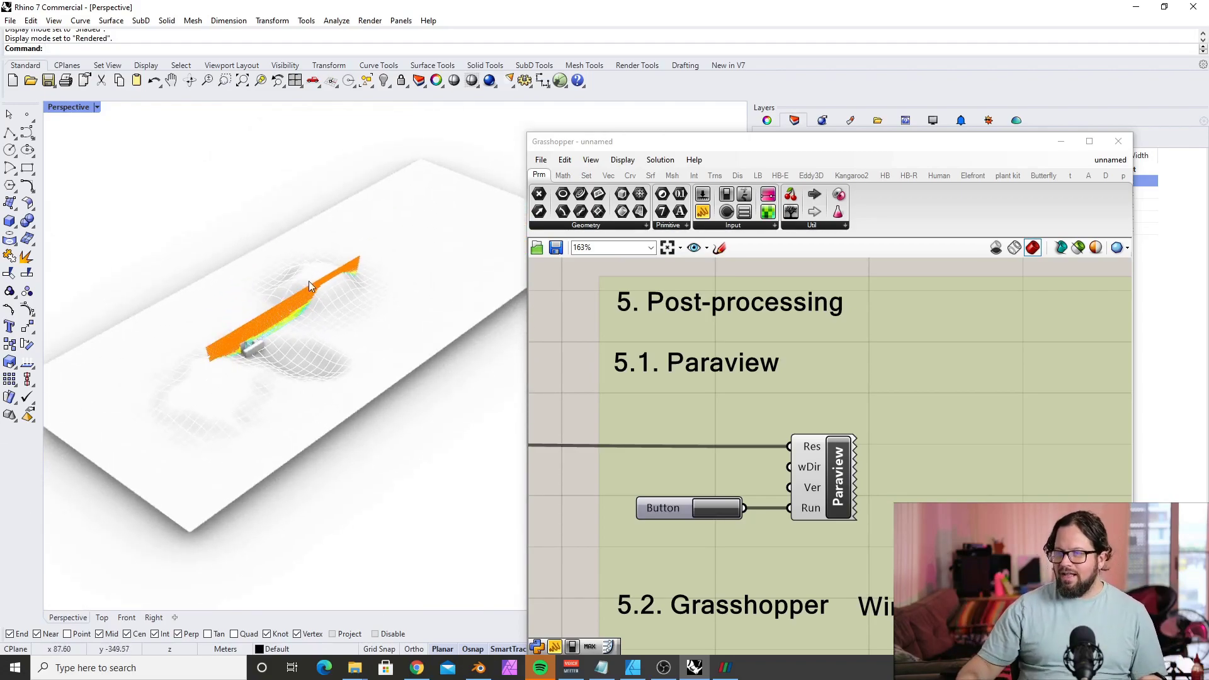
{"action": "right_click_drag", "start_coordinate": [245, 363], "coordinate": [302, 337]}
{"action": "scroll", "coordinate": [302, 337], "scroll_direction": "up", "scroll_amount": 3}
Move and slightly tilt the slice plane to normal (0.996, 0.018, 0.082), origin x≈51, and apply.
{"action": "left_click", "coordinate": [725, 670]}
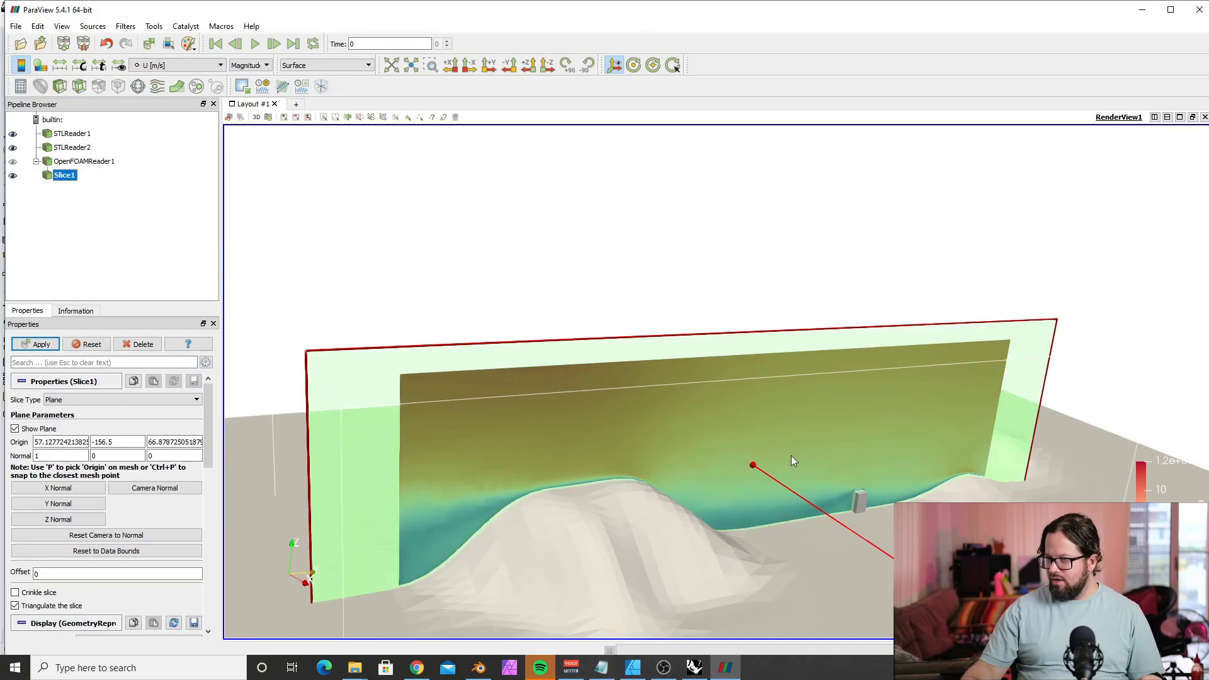
{"action": "left_click_drag", "start_coordinate": [812, 462], "coordinate": [750, 439]}
{"action": "scroll", "coordinate": [556, 462], "scroll_direction": "up", "scroll_amount": 3}
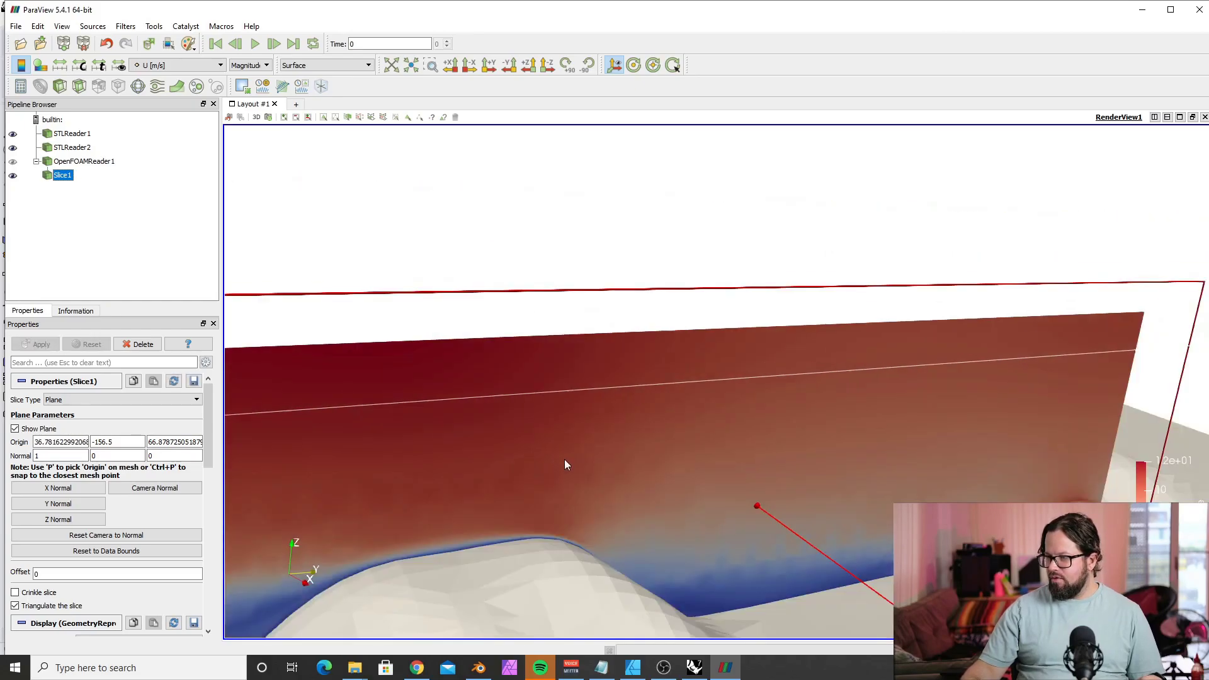
{"action": "mouse_move", "coordinate": [817, 547]}
{"action": "left_mouse_down"}
{"action": "mouse_move", "coordinate": [800, 520]}
{"action": "mouse_move", "coordinate": [818, 523]}
{"action": "left_mouse_up"}
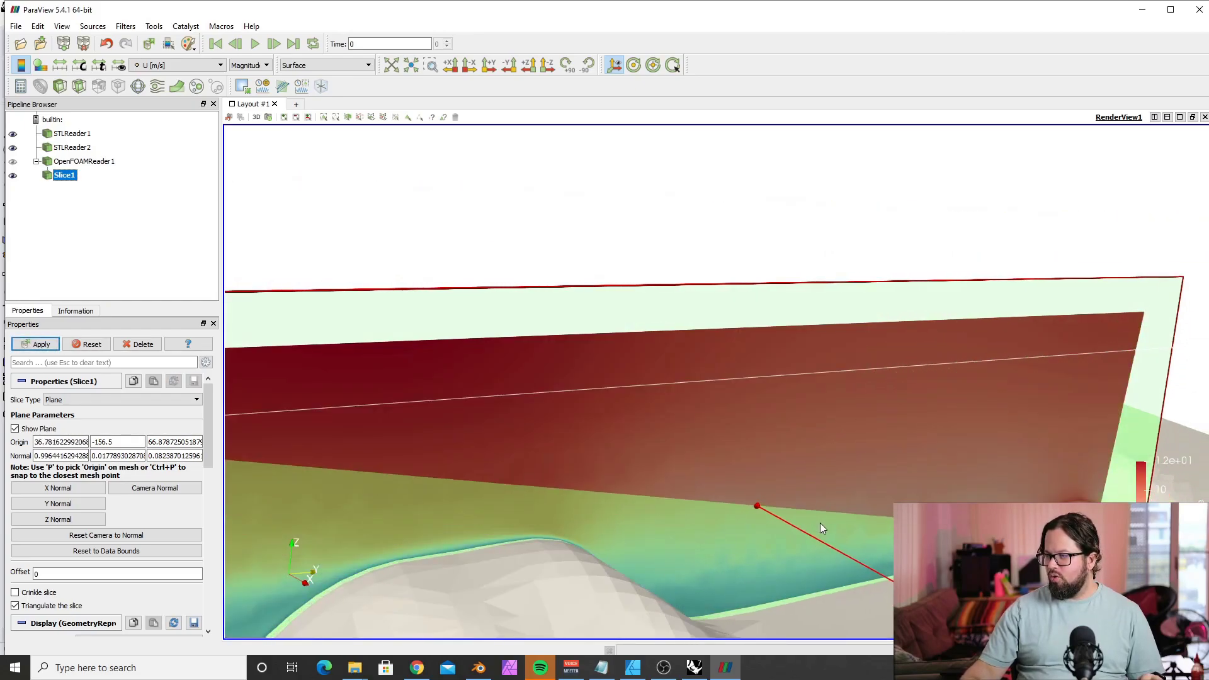
{"action": "scroll", "coordinate": [817, 428], "scroll_direction": "down", "scroll_amount": 5}
{"action": "scroll", "coordinate": [817, 428], "scroll_direction": "up", "scroll_amount": 5}
{"action": "left_click_drag", "start_coordinate": [830, 438], "coordinate": [860, 515]}
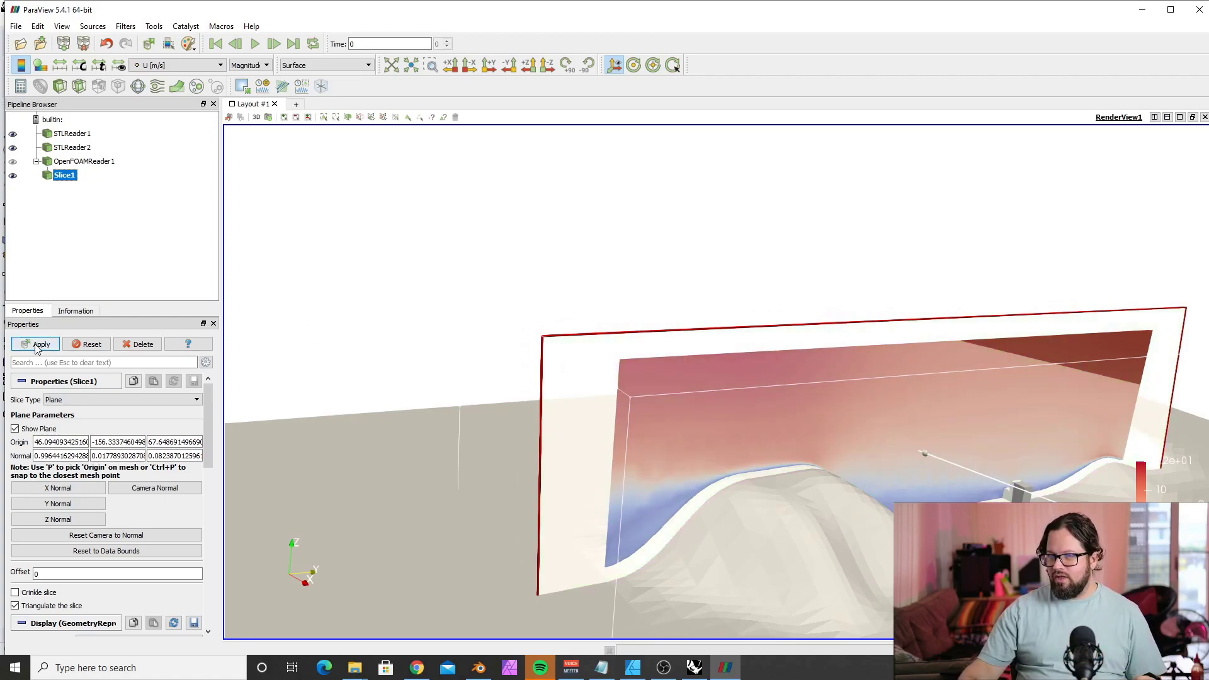
{"action": "left_click", "coordinate": [37, 345]}
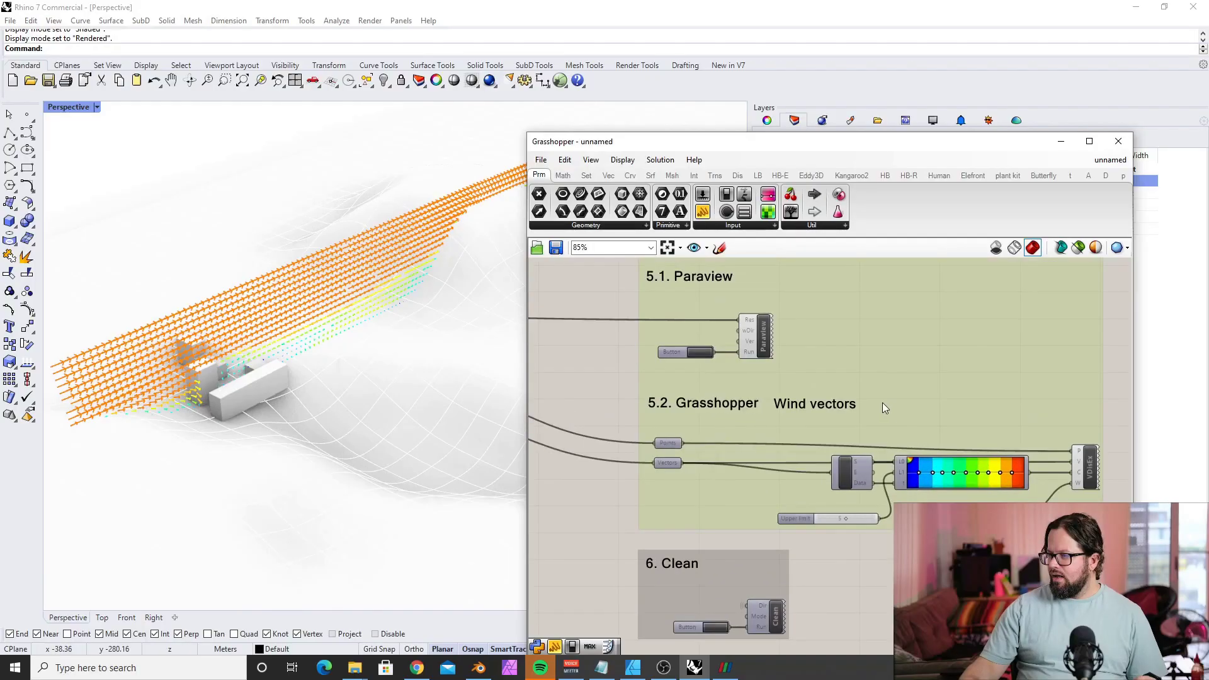
Raise the wind colour range's Upper limit slider from 5 to 9.
{"action": "scroll", "coordinate": [874, 417], "scroll_direction": "up", "scroll_amount": 3}
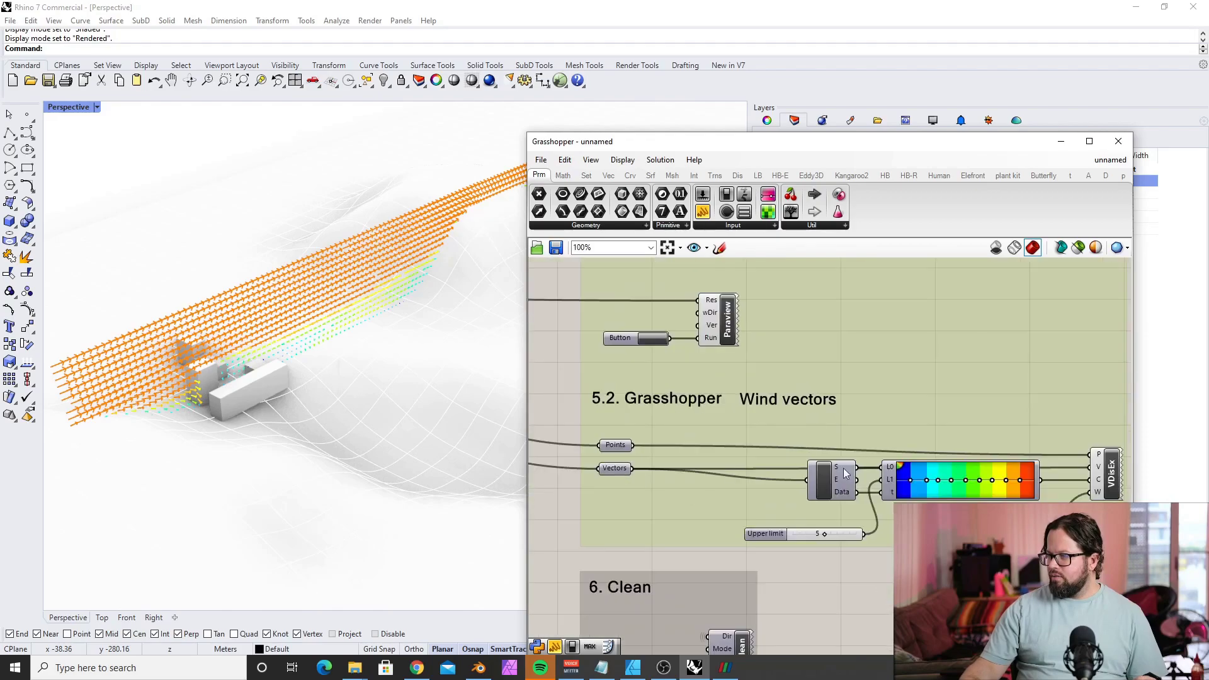
{"action": "scroll", "coordinate": [795, 553], "scroll_direction": "up", "scroll_amount": 2}
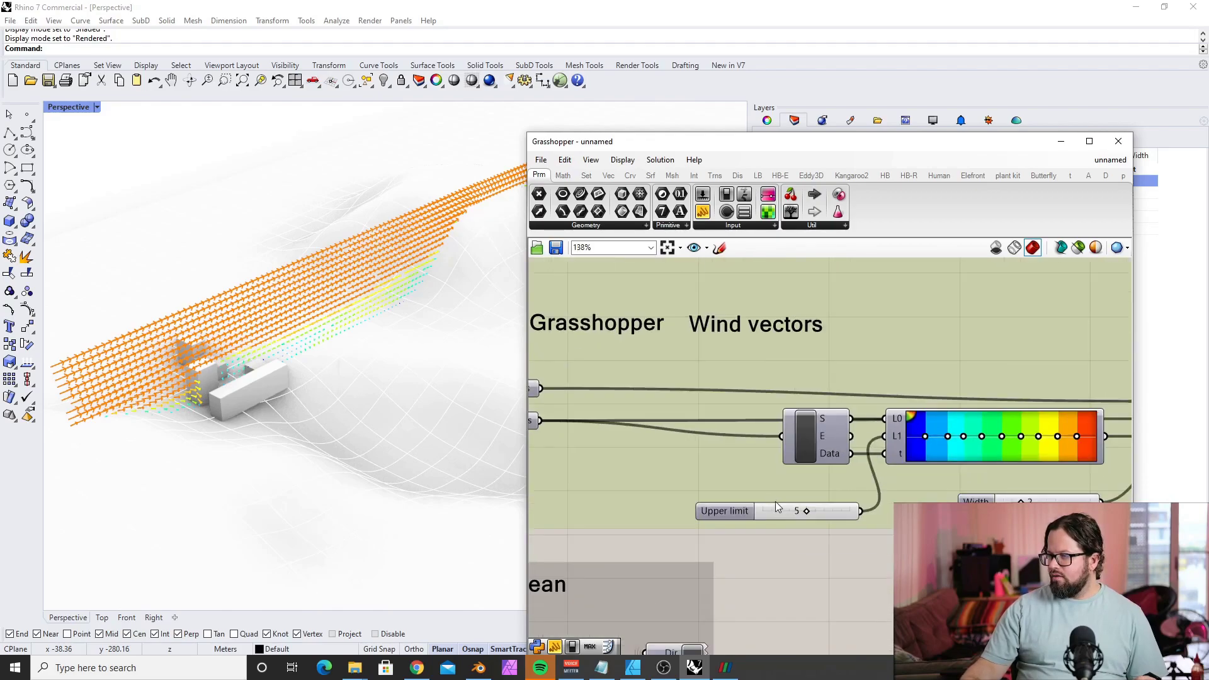
{"action": "scroll", "coordinate": [861, 486], "scroll_direction": "down", "scroll_amount": 4}
{"action": "scroll", "coordinate": [821, 513], "scroll_direction": "up", "scroll_amount": 4}
{"action": "scroll", "coordinate": [822, 513], "scroll_direction": "up", "scroll_amount": 4}
{"action": "left_click_drag", "start_coordinate": [814, 496], "coordinate": [855, 501]}
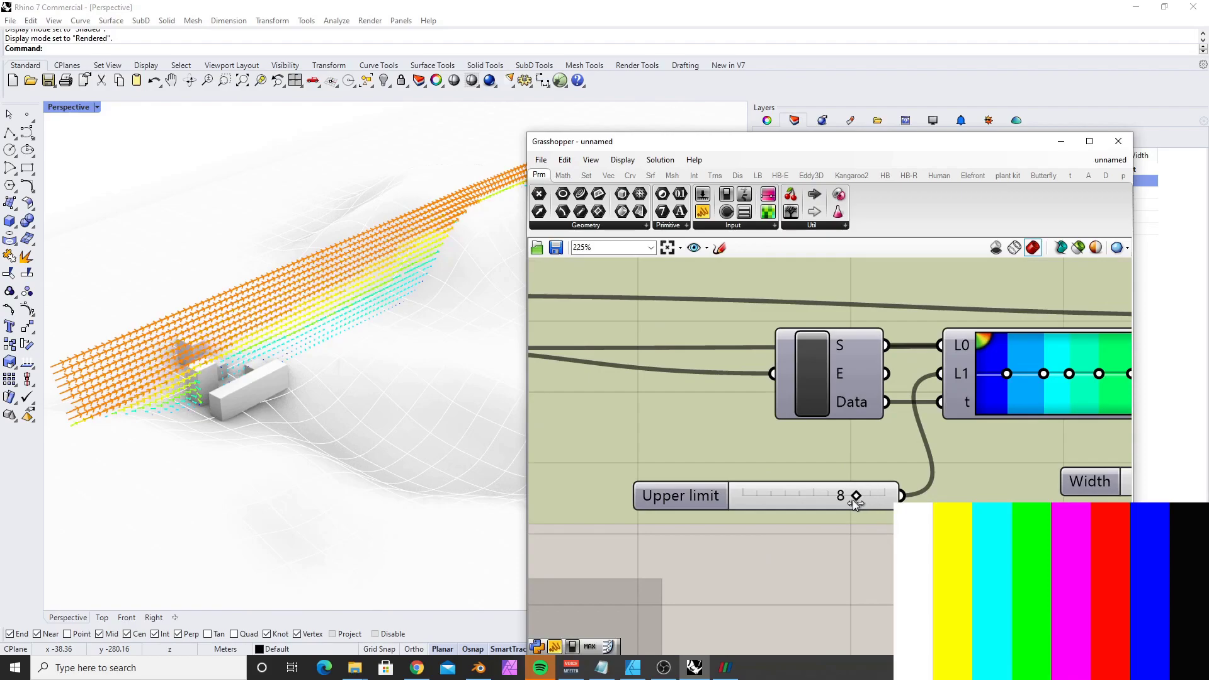
{"action": "scroll", "coordinate": [816, 422], "scroll_direction": "down", "scroll_amount": 5}
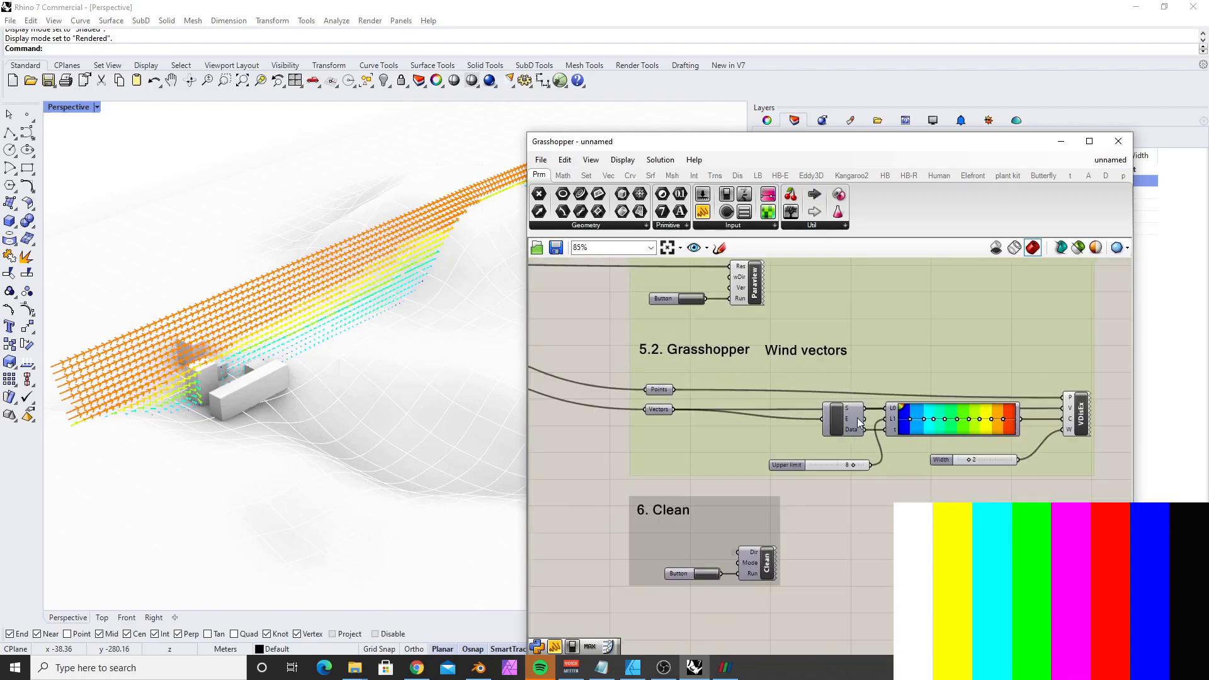
{"action": "scroll", "coordinate": [840, 425], "scroll_direction": "up", "scroll_amount": 6}
{"action": "left_click_drag", "start_coordinate": [840, 421], "coordinate": [788, 415]}
{"action": "scroll", "coordinate": [788, 421], "scroll_direction": "down", "scroll_amount": 4}
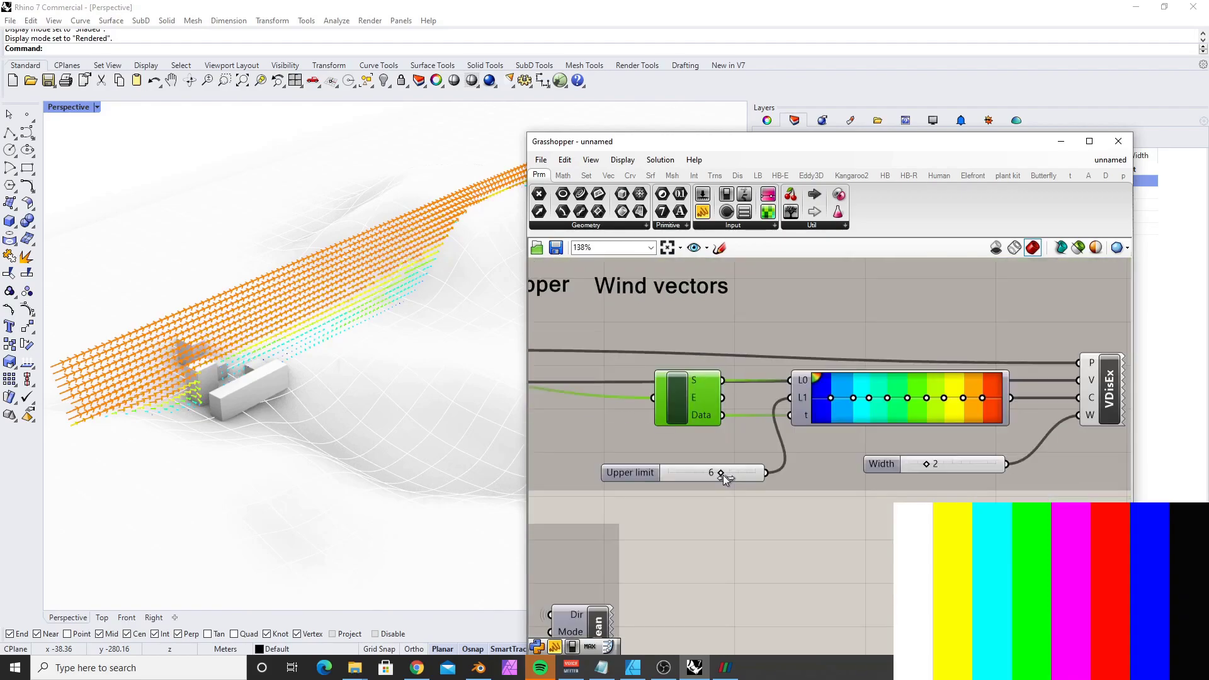
{"action": "left_click_drag", "start_coordinate": [735, 473], "coordinate": [750, 475]}
Reposition the S/E/Data component on the Grasshopper canvas.
{"action": "scroll", "coordinate": [810, 413], "scroll_direction": "down", "scroll_amount": 3}
{"action": "scroll", "coordinate": [787, 447], "scroll_direction": "up", "scroll_amount": 4}
{"action": "mouse_move", "coordinate": [738, 354]}
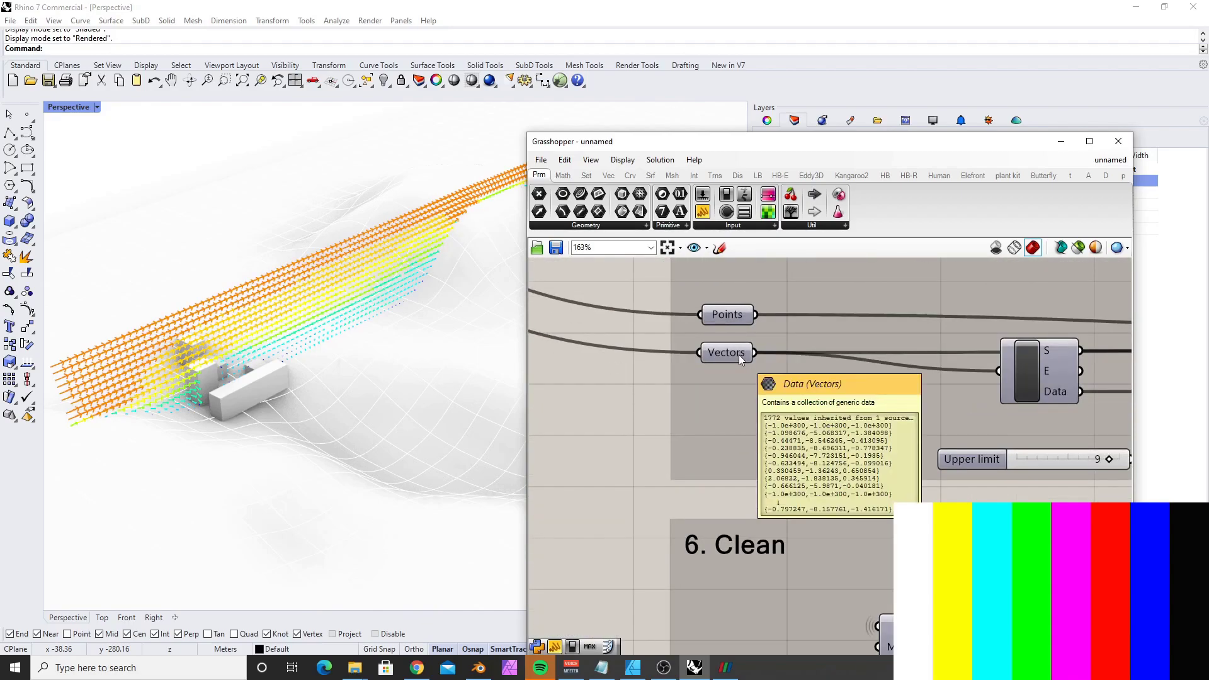
{"action": "scroll", "coordinate": [709, 361], "scroll_direction": "down", "scroll_amount": 4}
{"action": "scroll", "coordinate": [837, 350], "scroll_direction": "up", "scroll_amount": 4}
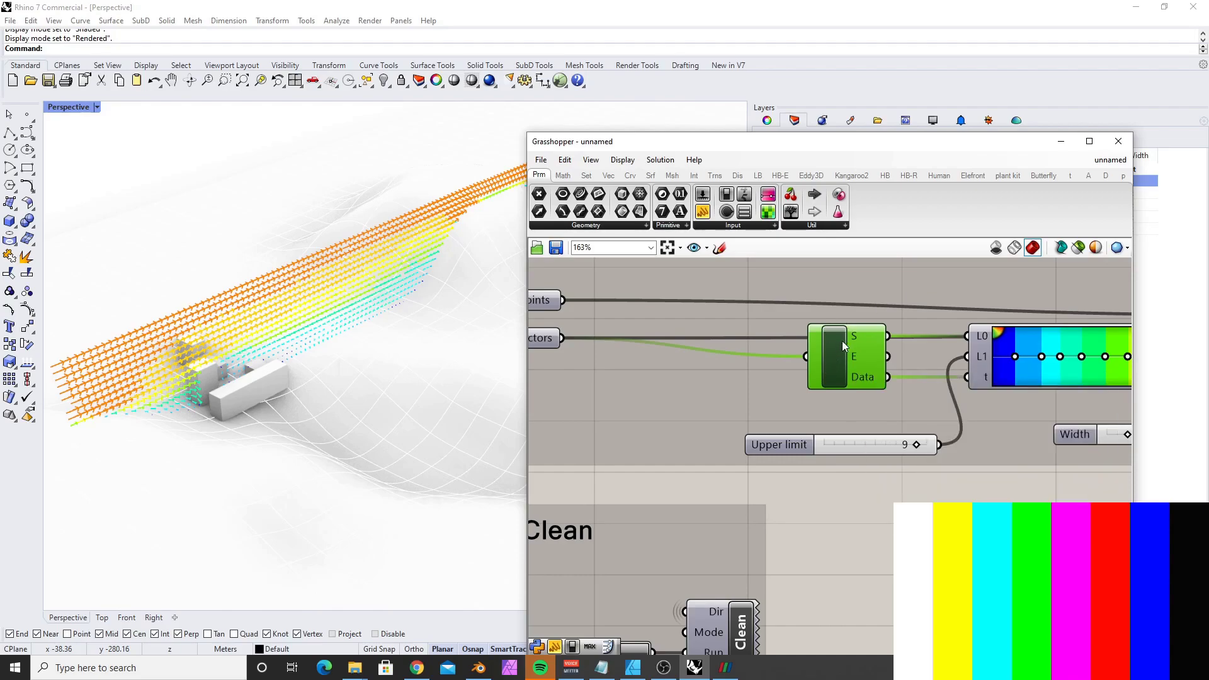
{"action": "left_click_drag", "start_coordinate": [841, 343], "coordinate": [763, 372]}
{"action": "scroll", "coordinate": [837, 356], "scroll_direction": "down", "scroll_amount": 5}
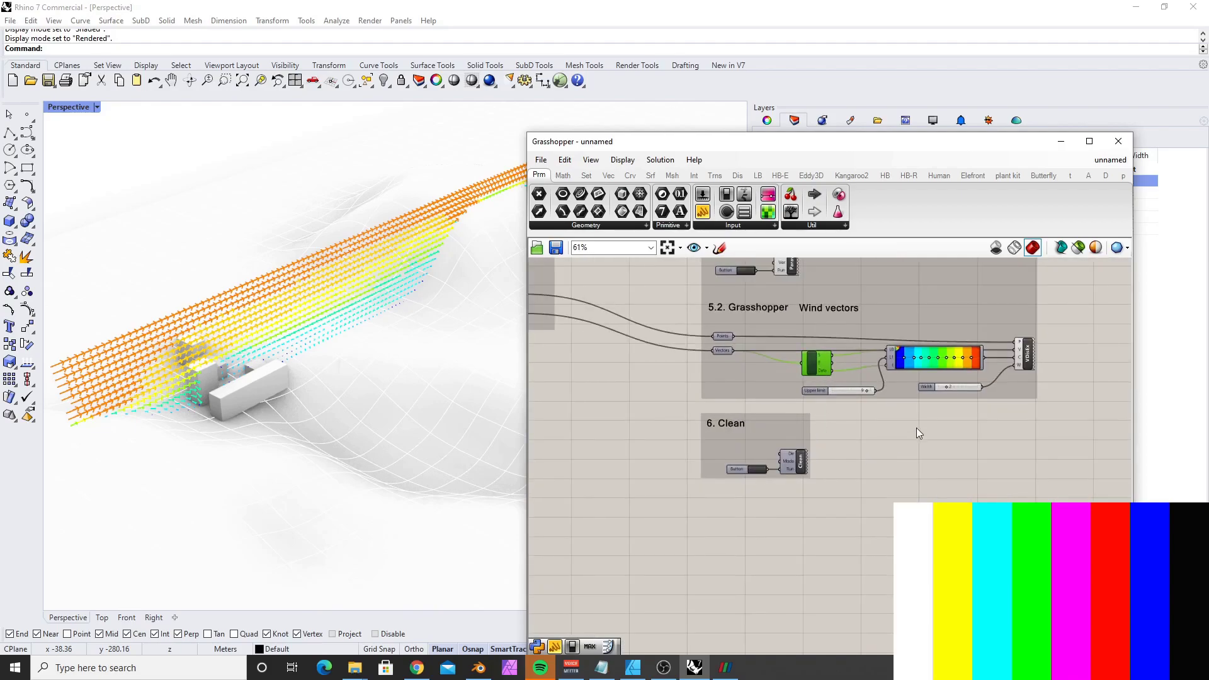
{"action": "scroll", "coordinate": [907, 378], "scroll_direction": "up", "scroll_amount": 5}
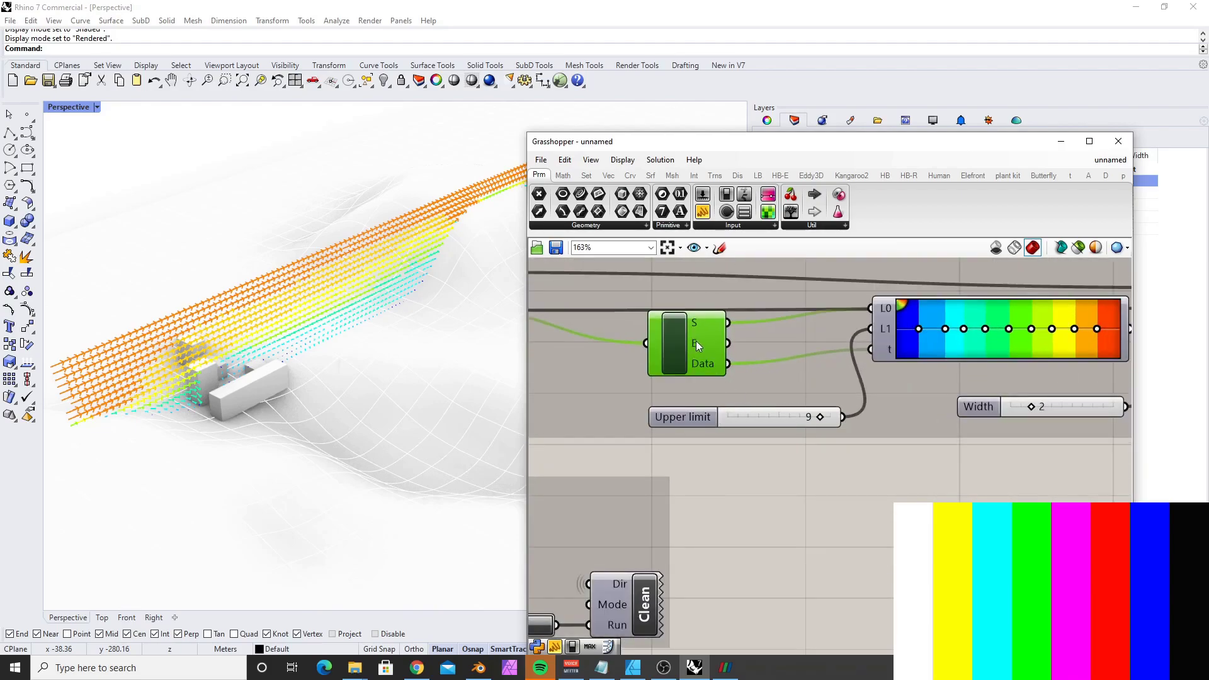
{"action": "scroll", "coordinate": [697, 340], "scroll_direction": "up", "scroll_amount": 1}
{"action": "left_click_drag", "start_coordinate": [765, 364], "coordinate": [797, 372]}
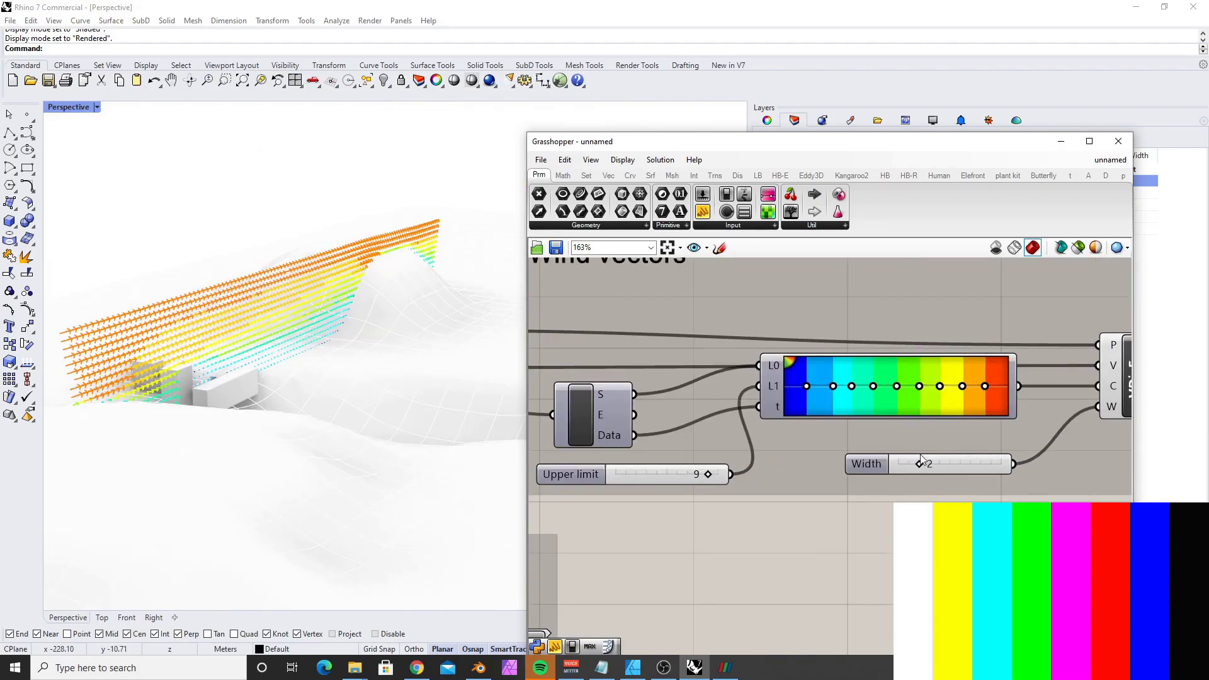
Set the Width slider feeding VDisEx to 1 to thin the Rhino wind arrows.
{"action": "left_click_drag", "start_coordinate": [921, 461], "coordinate": [931, 464]}
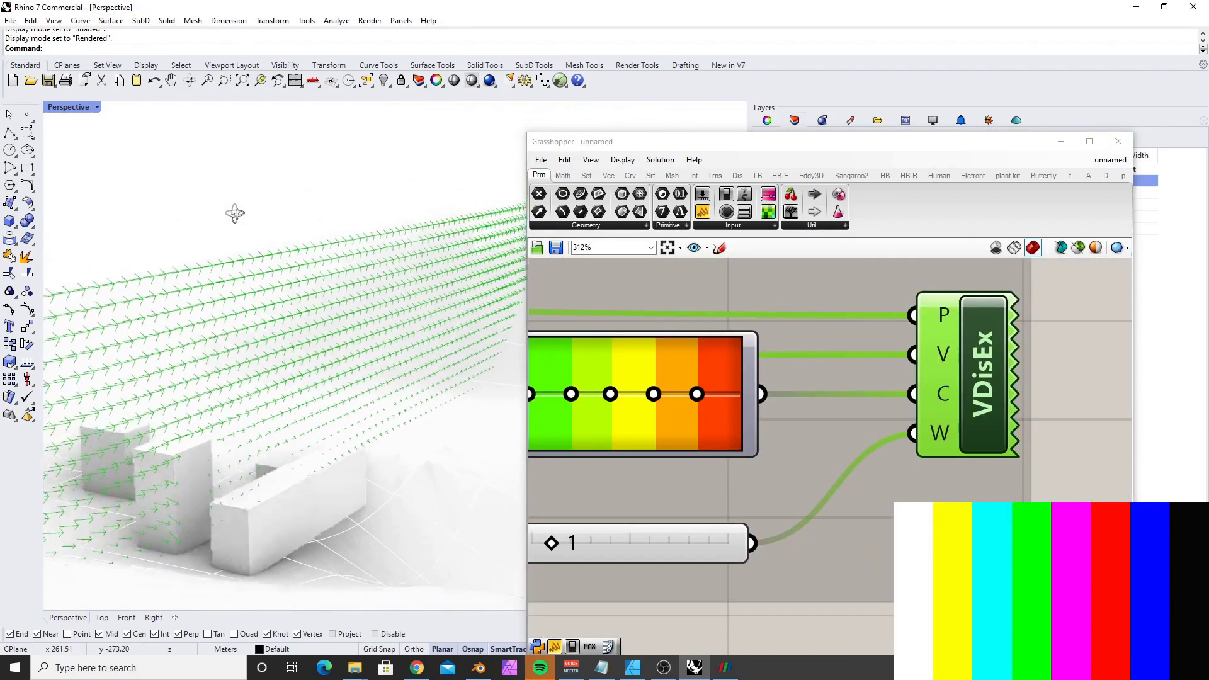
{"action": "scroll", "coordinate": [266, 389], "scroll_direction": "up", "scroll_amount": 3}
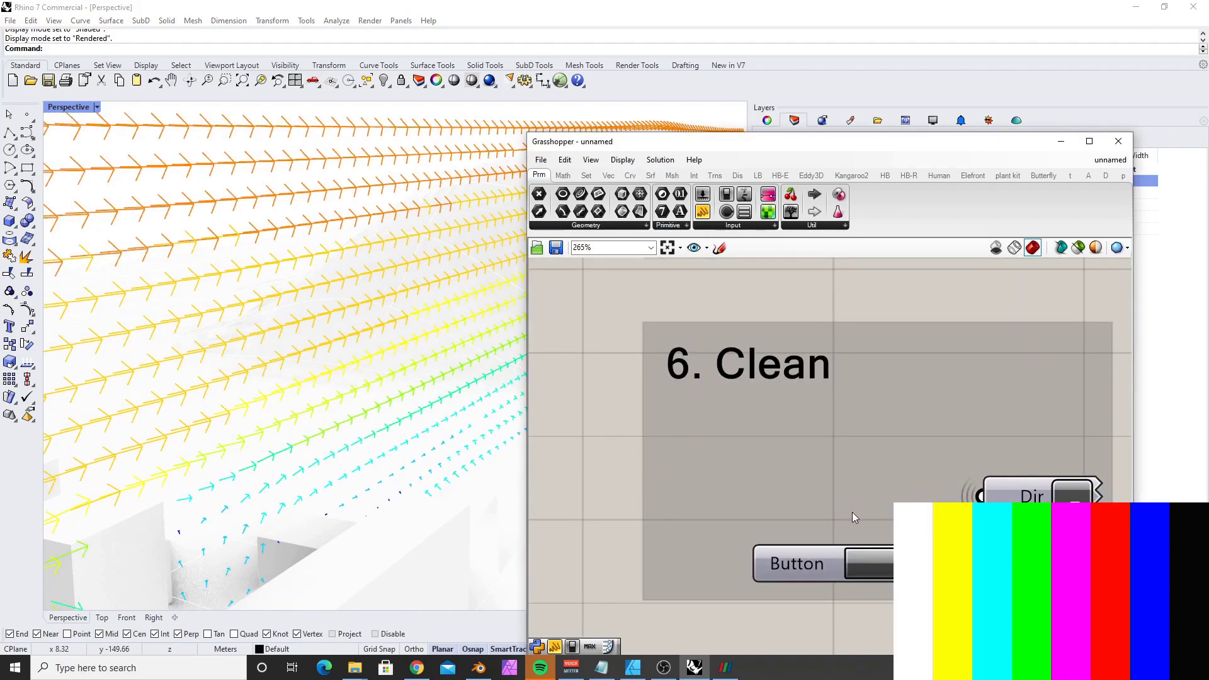
{"action": "scroll", "coordinate": [313, 345], "scroll_direction": "down", "scroll_amount": 5}
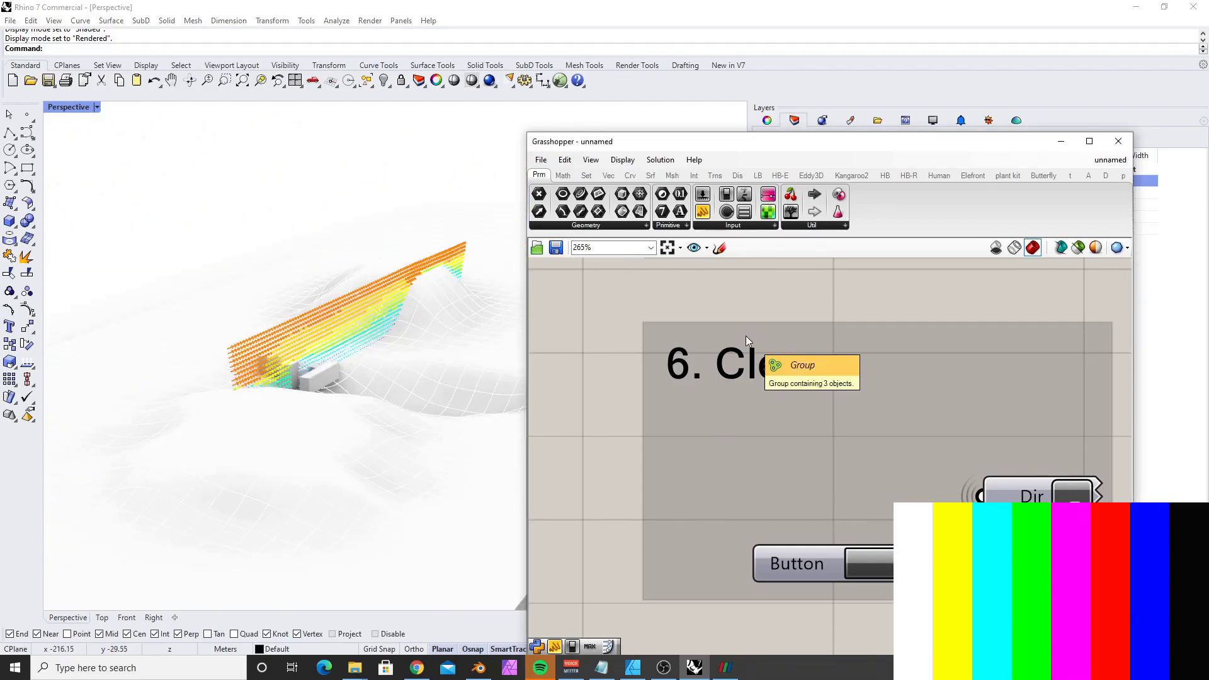
{"action": "scroll", "coordinate": [704, 323], "scroll_direction": "down", "scroll_amount": 10}
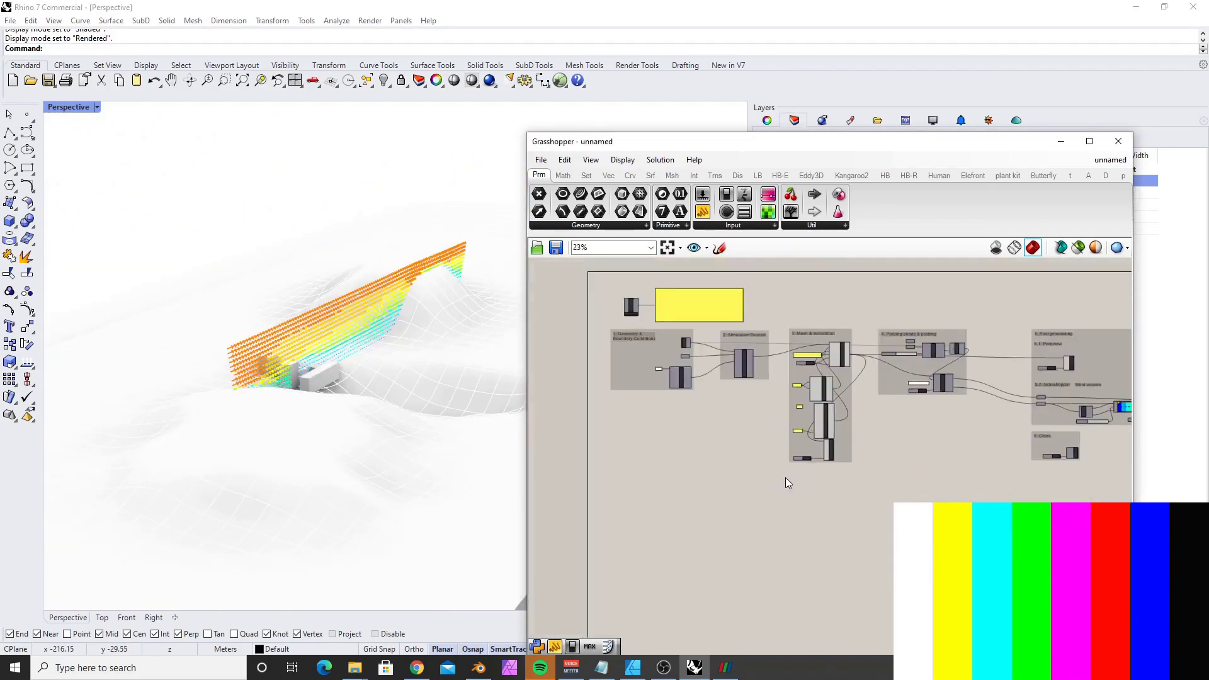
{"action": "scroll", "coordinate": [891, 366], "scroll_direction": "up", "scroll_amount": 2}
{"action": "scroll", "coordinate": [891, 366], "scroll_direction": "down", "scroll_amount": 2}
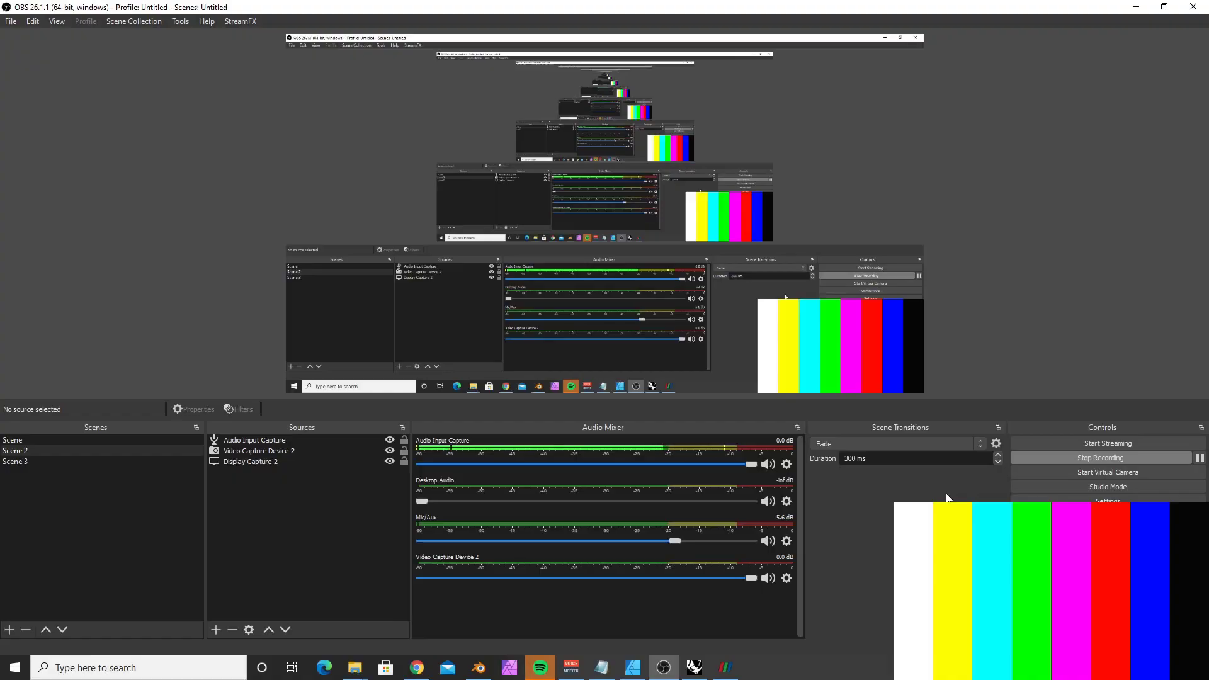